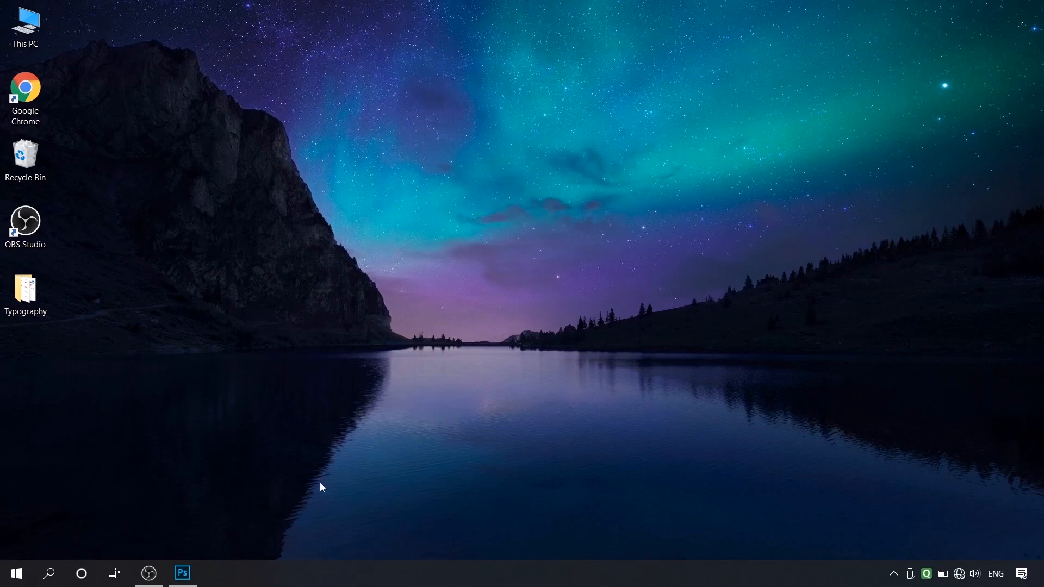
# Step: Switch to Photoshop and check the Print document's resolution in Image Size, closing the dialog without changes
pyautogui.click(185, 580)
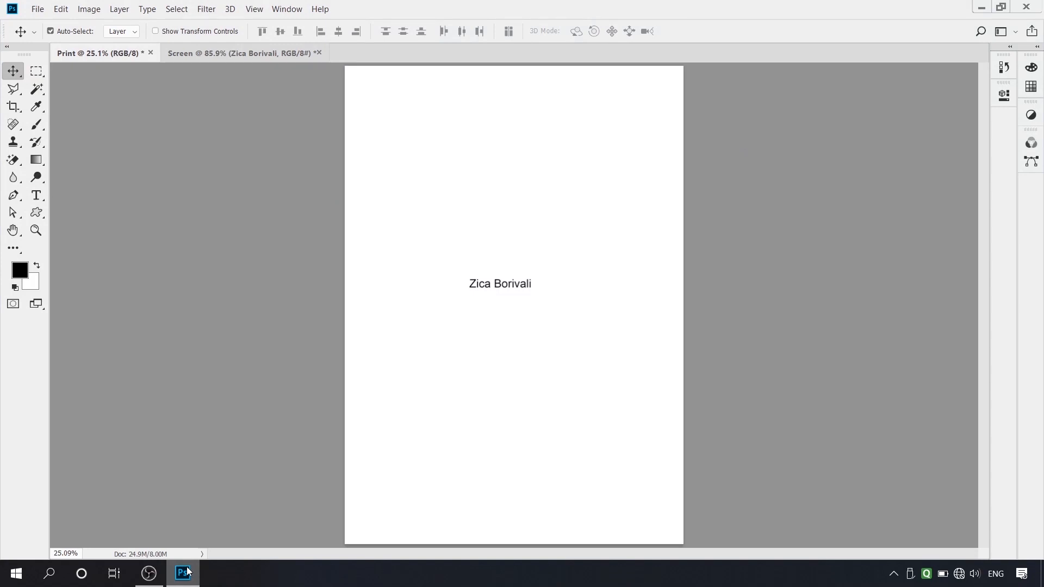
pyautogui.click(86, 14)
pyautogui.click(184, 106)
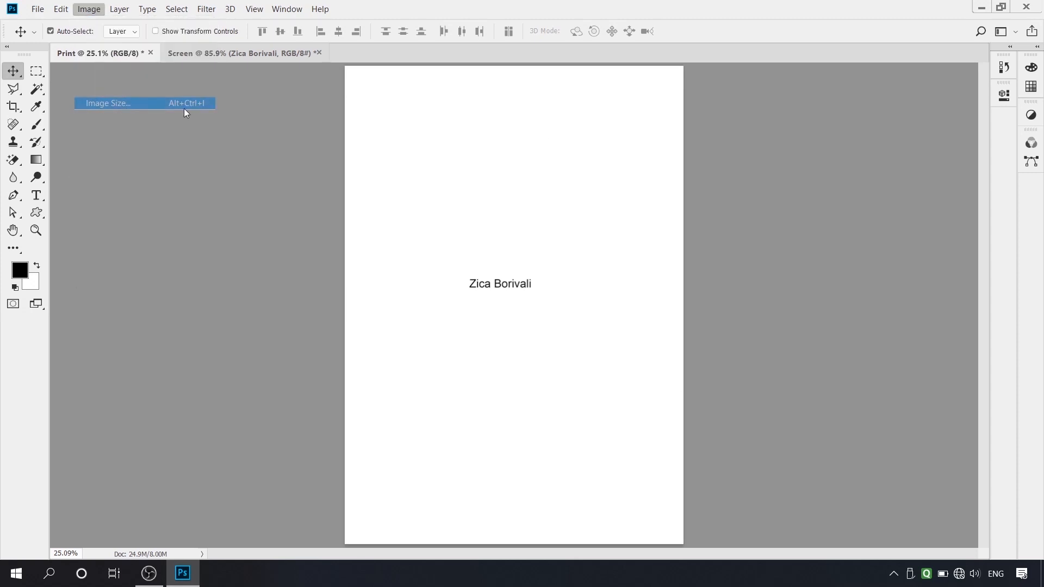
pyautogui.click(831, 272)
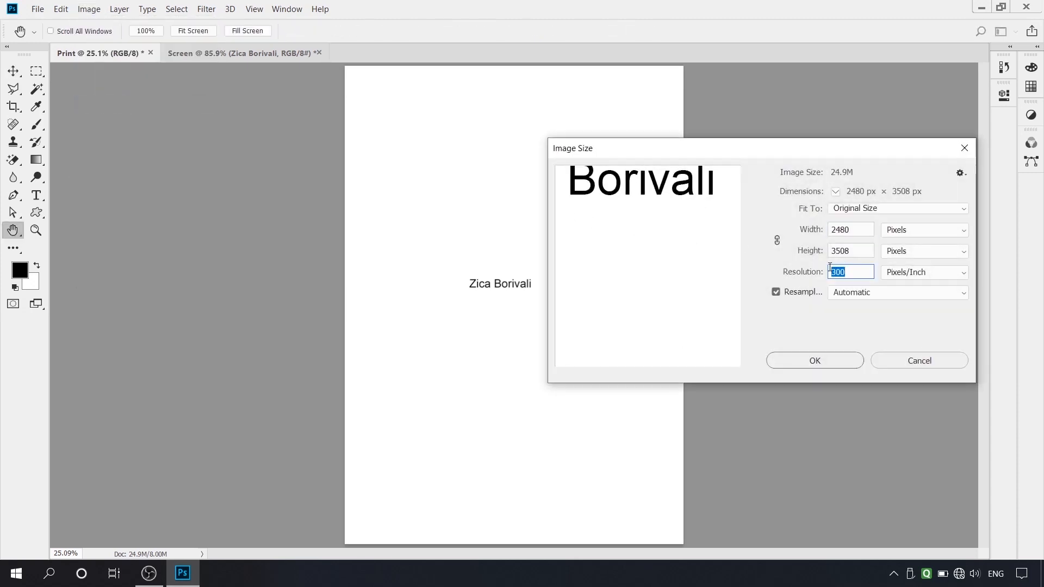
pyautogui.click(928, 359)
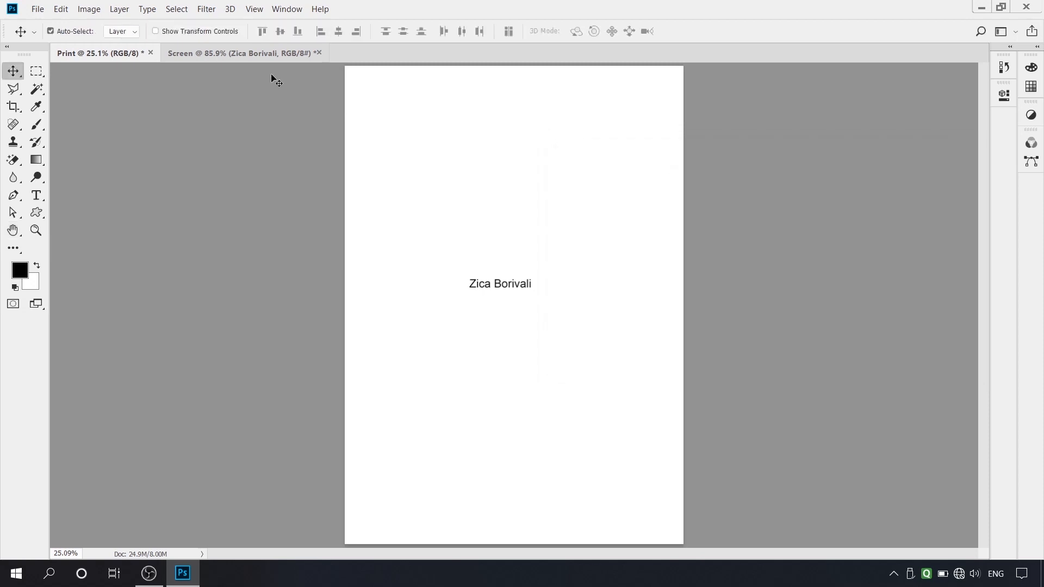
# Step: Check the Screen document's resolution in Image Size and close the dialog without changes
pyautogui.click(233, 53)
pyautogui.click(81, 8)
pyautogui.click(109, 101)
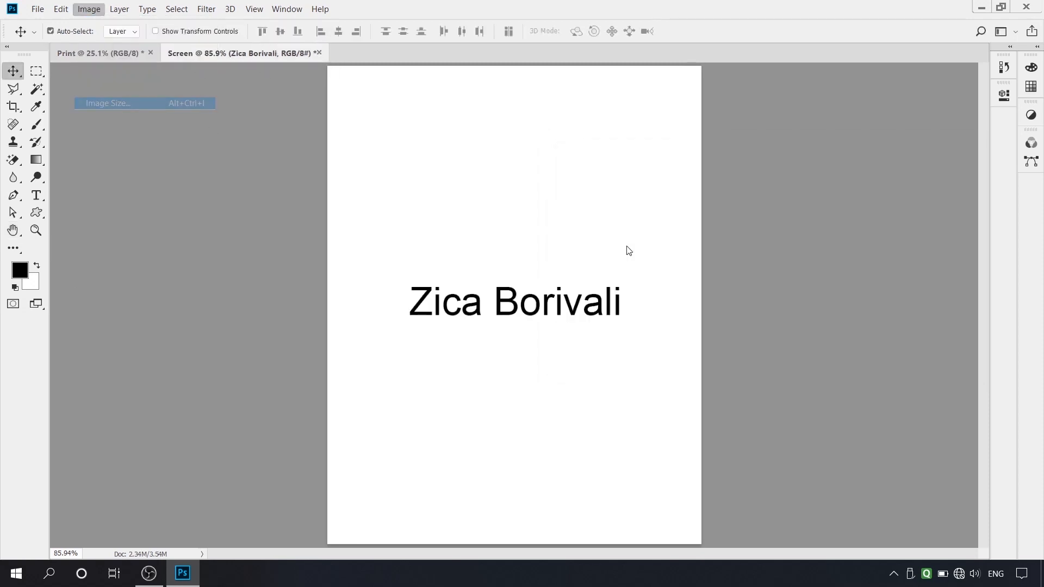
pyautogui.click(837, 273)
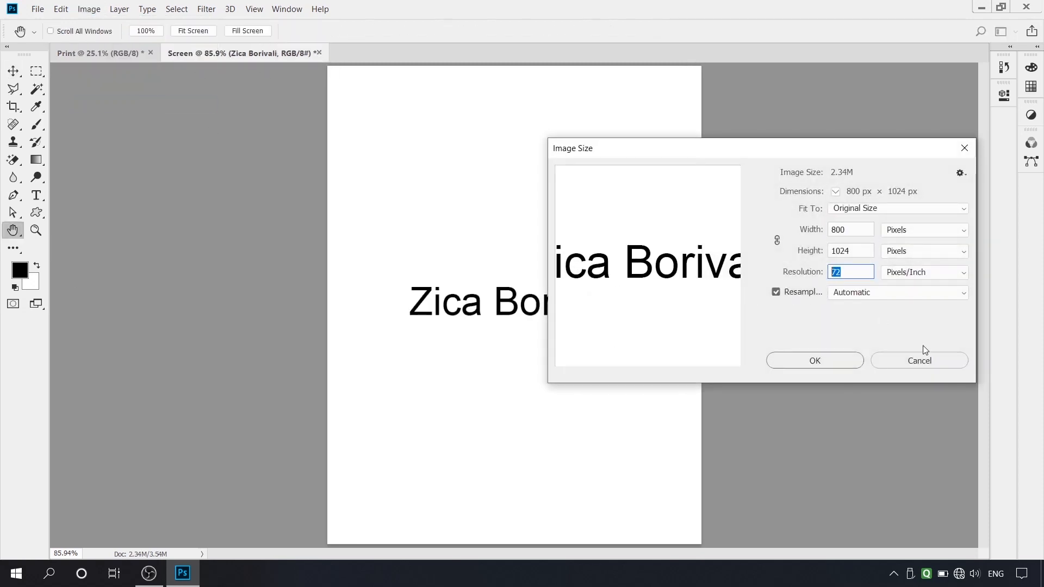
pyautogui.click(928, 362)
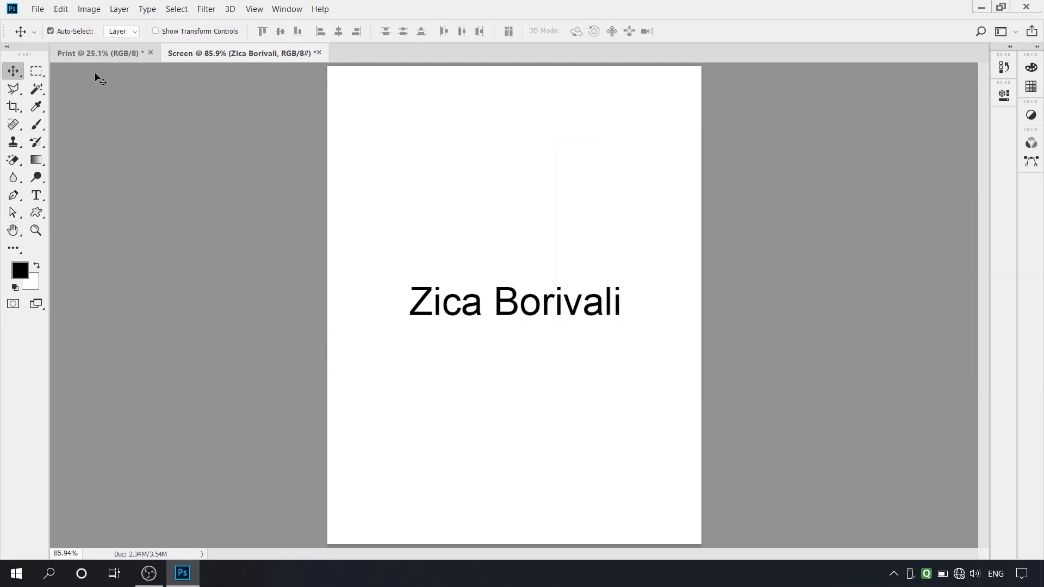
# Step: Return to the Print document and magnify its "Zica Borivali" text with the Zoom tool to inspect the letter edges
pyautogui.click(102, 57)
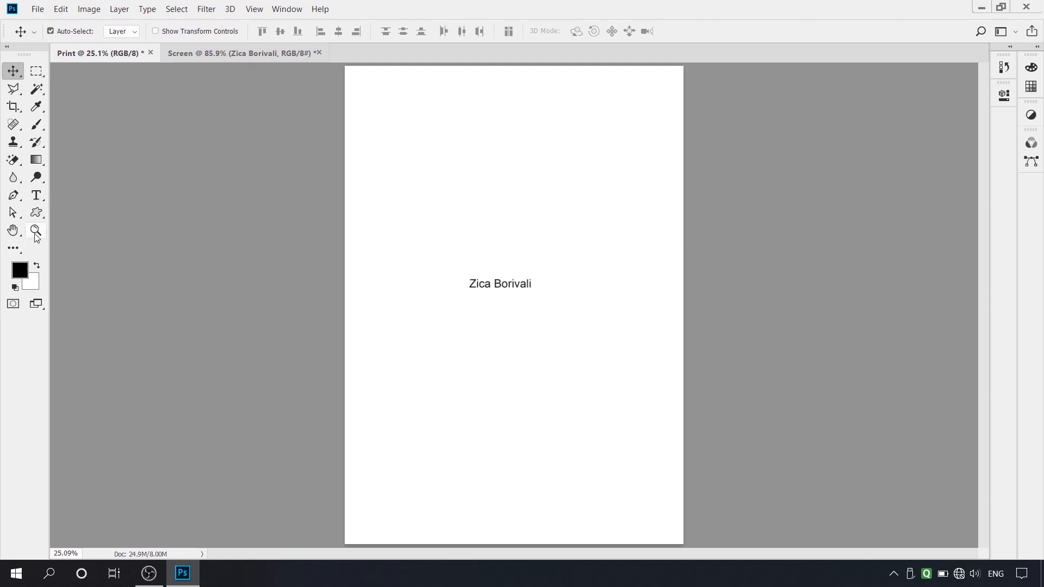
pyautogui.click(6, 48)
pyautogui.click(6, 47)
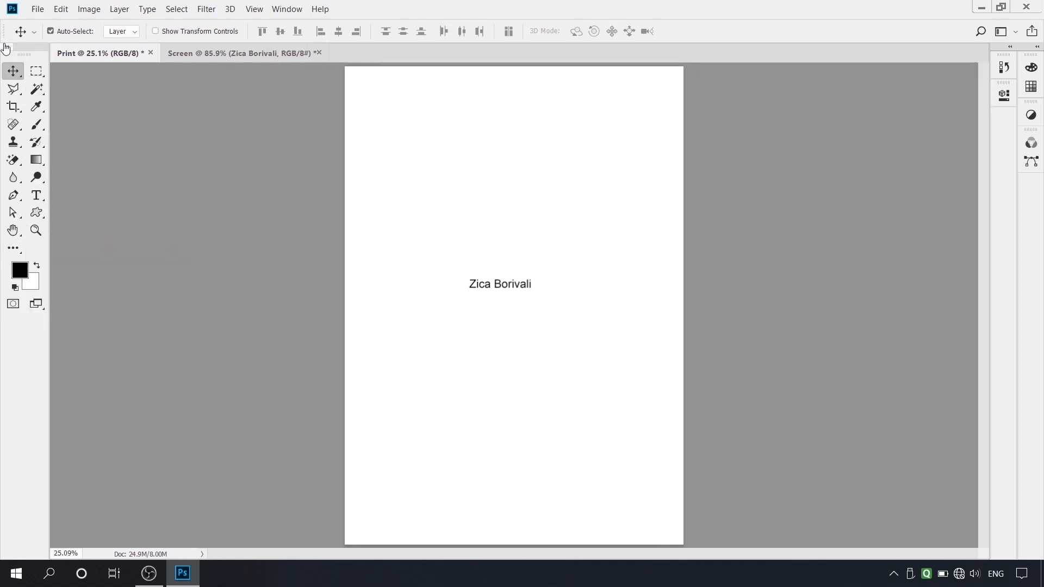
pyautogui.click(36, 231)
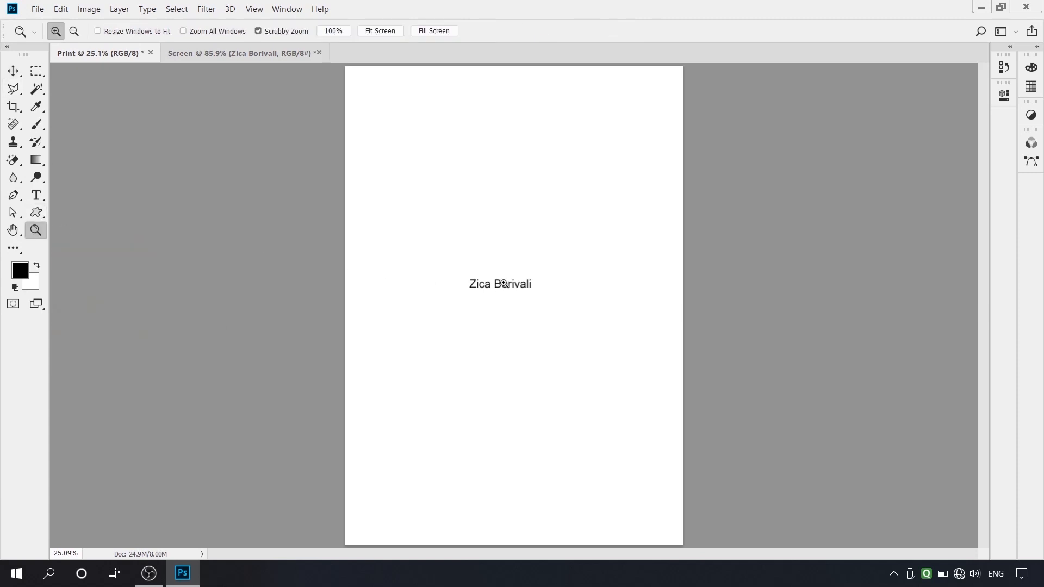
pyautogui.moveTo(504, 284); pyautogui.dragTo(650, 331)
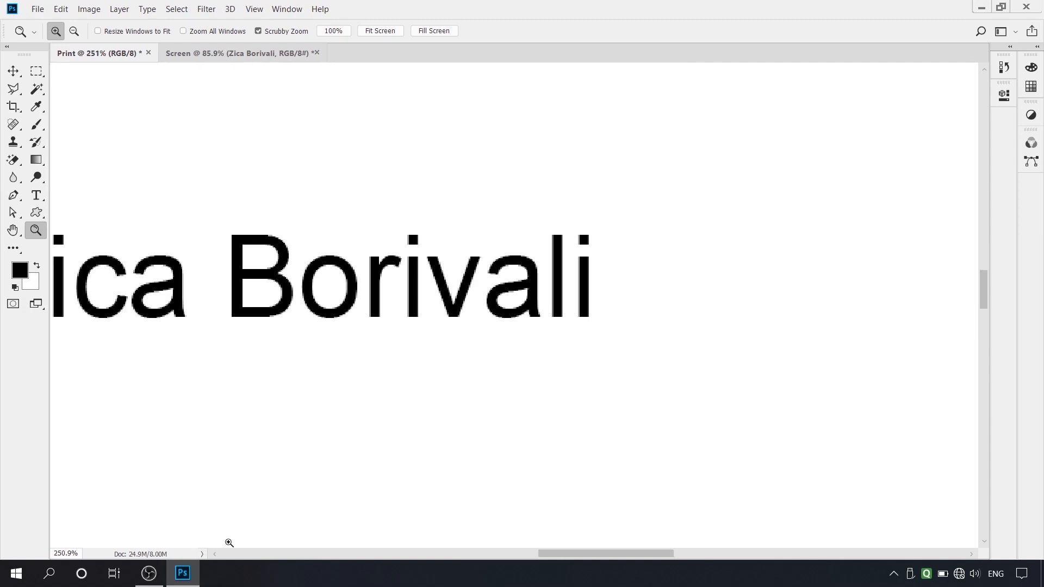
pyautogui.moveTo(76, 554); pyautogui.dragTo(51, 554)
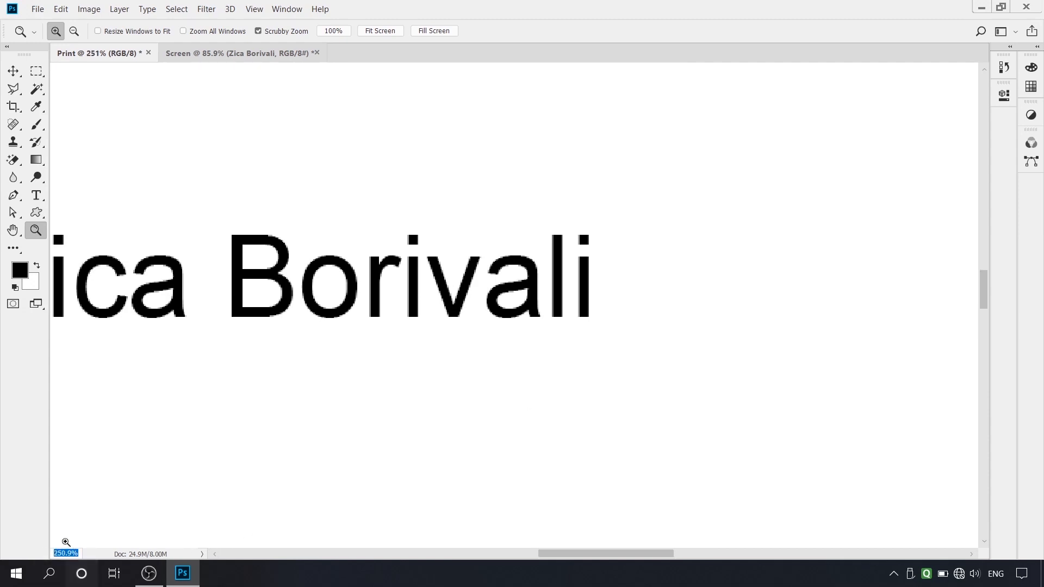
# Step: Magnify the Screen document's text to compare its edges, and fit the Print document back to the window
pyautogui.click(202, 56)
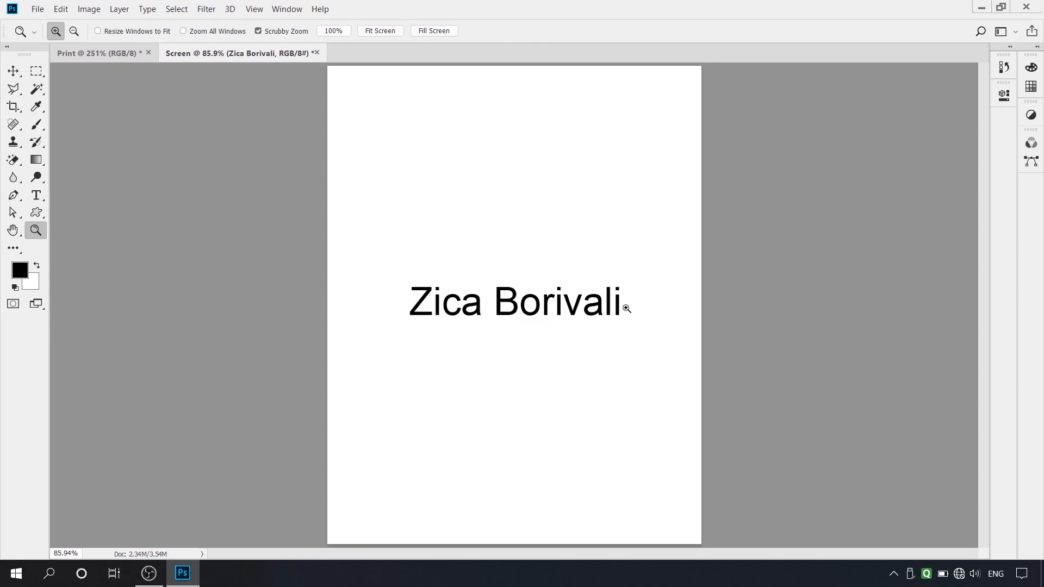
pyautogui.moveTo(619, 302); pyautogui.dragTo(675, 337)
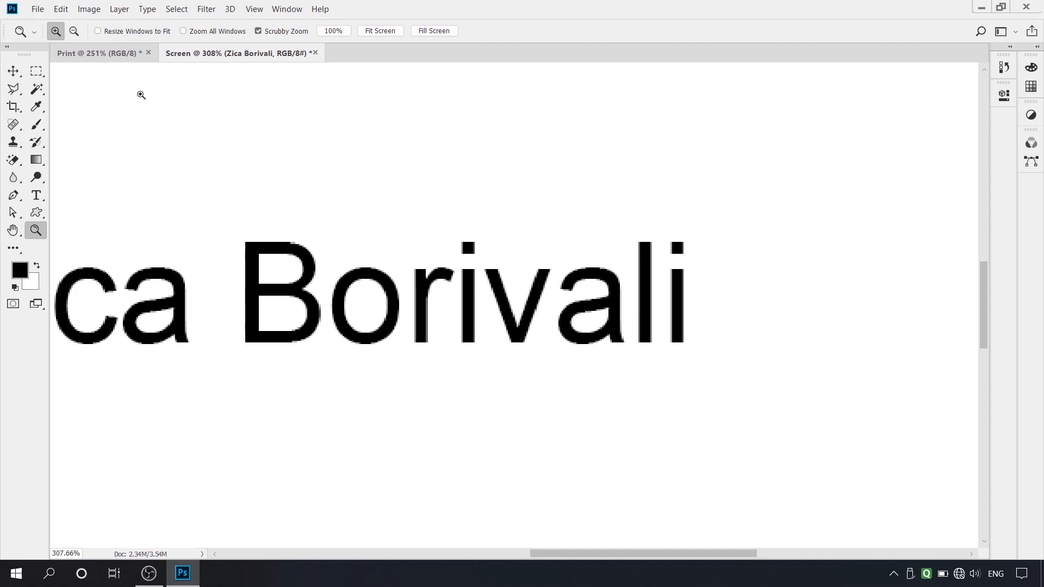
pyautogui.click(115, 54)
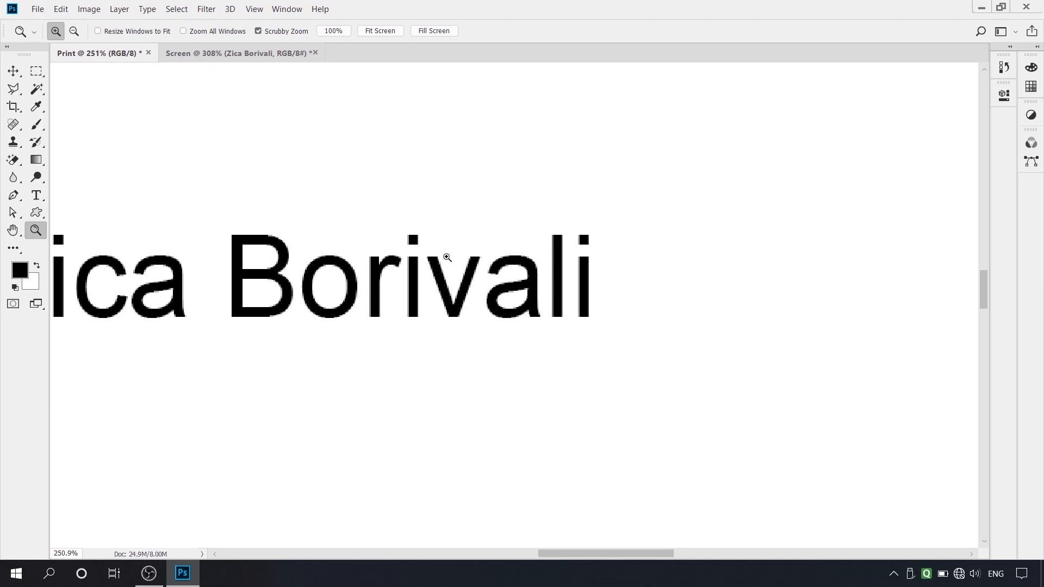
pyautogui.hotkey('ctrl', '0')
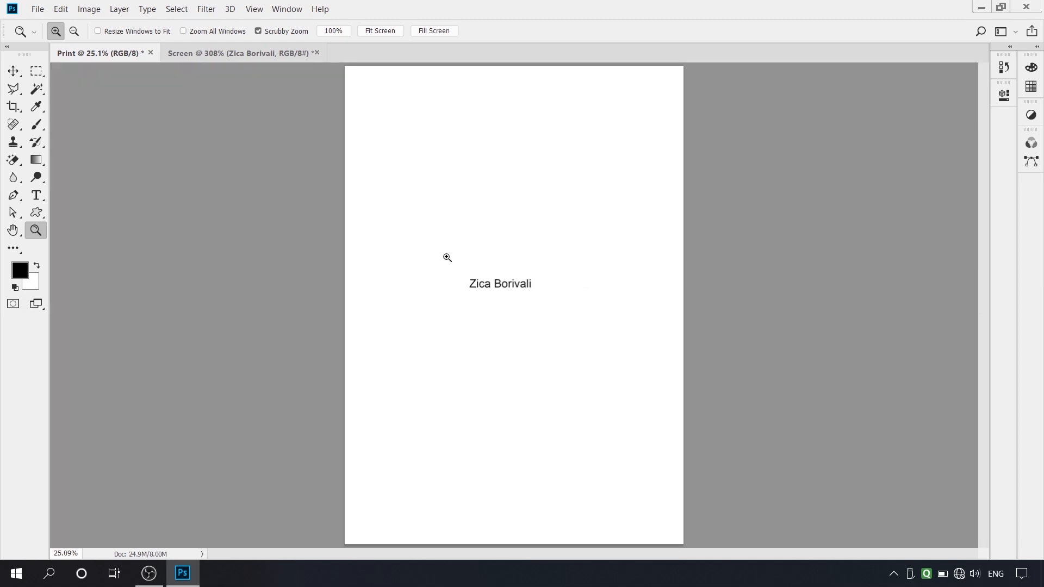
# Step: Close the Screen document without saving its changes
pyautogui.click(247, 54)
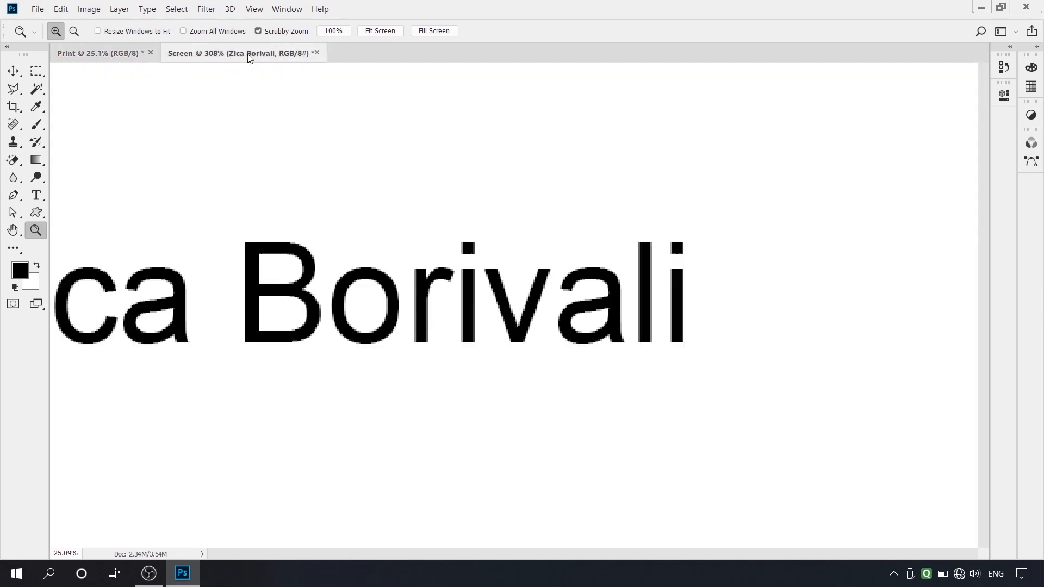
pyautogui.click(317, 54)
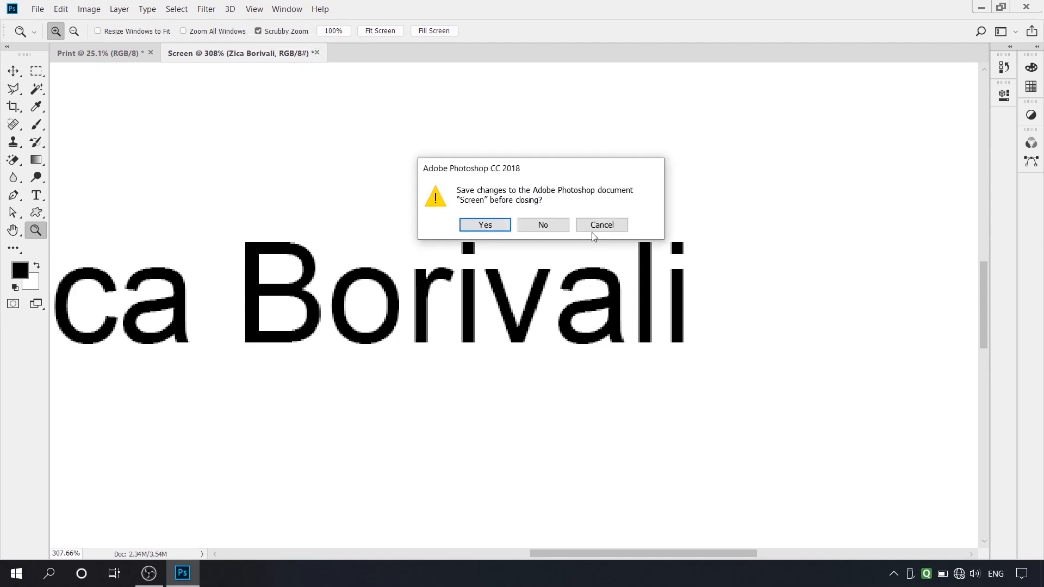
pyautogui.click(551, 230)
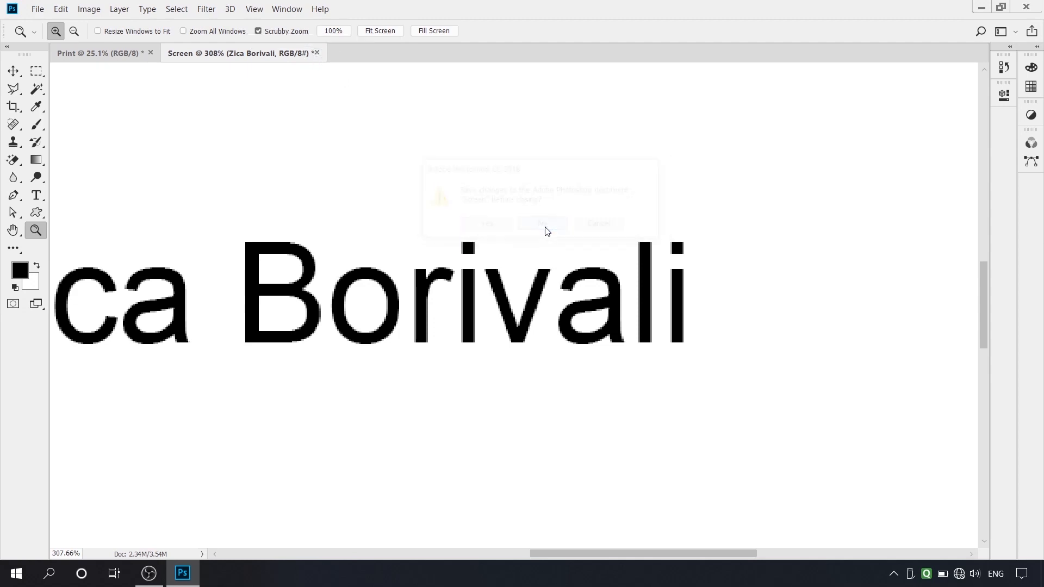
# Step: Select the "Zica Borivali" text layer in the Print document with the Move tool and delete it
pyautogui.click(13, 70)
pyautogui.moveTo(443, 262); pyautogui.dragTo(549, 315)
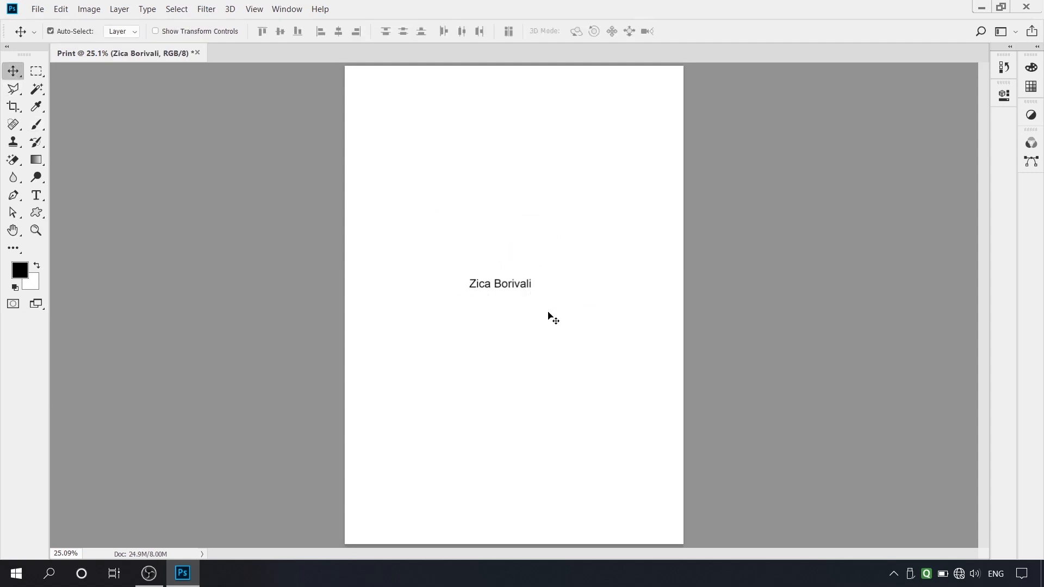
pyautogui.press('Delete')
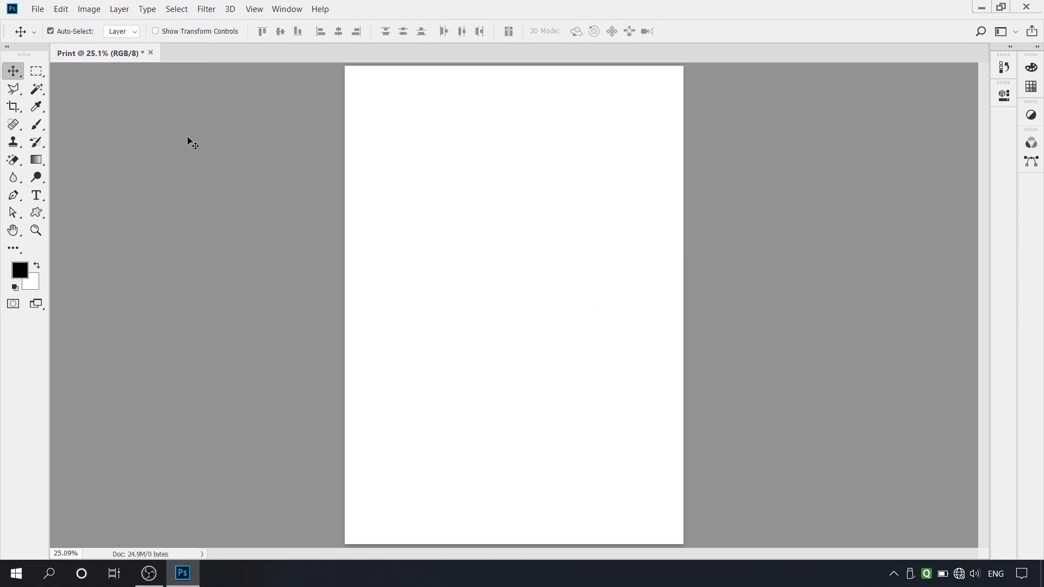
# Step: Toggle the toolbox between its single-column and double-column layouts, and select the Type tool
pyautogui.click(8, 47)
pyautogui.click(8, 48)
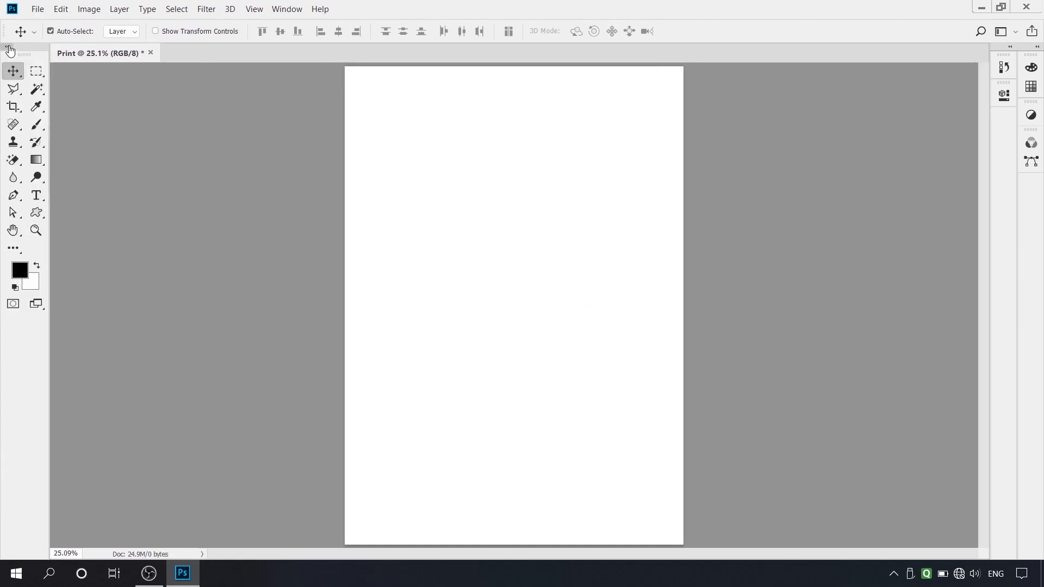
pyautogui.click(8, 47)
pyautogui.click(8, 47)
pyautogui.click(8, 47)
pyautogui.click(8, 47)
pyautogui.click(8, 47)
pyautogui.click(8, 47)
pyautogui.click(34, 197)
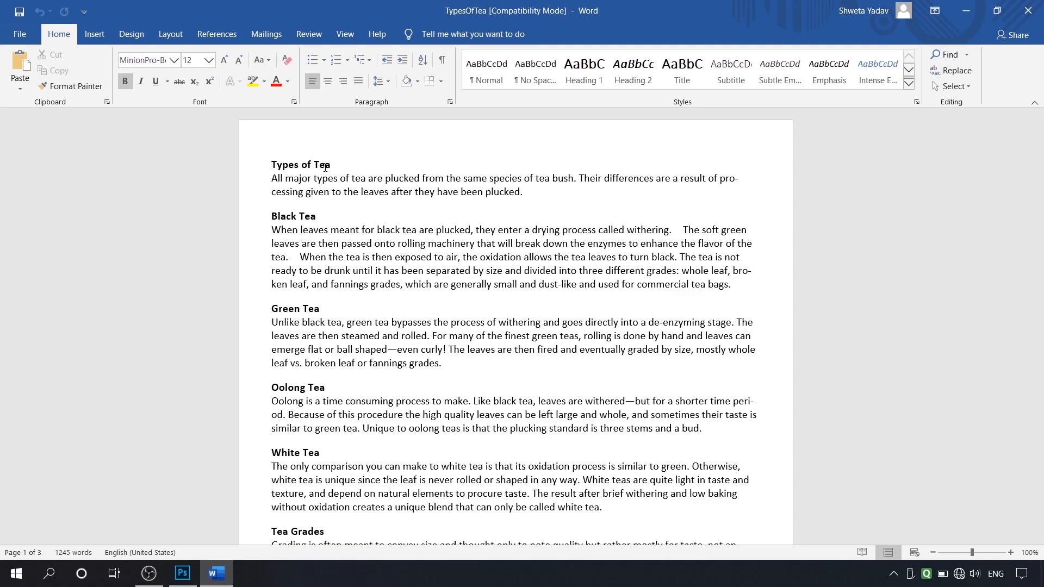
# Step: In Word's TypesOfTea document, highlight the "Types of Tea" heading, its paragraph and single words to examine heading versus body text
pyautogui.moveTo(339, 166); pyautogui.dragTo(273, 168)
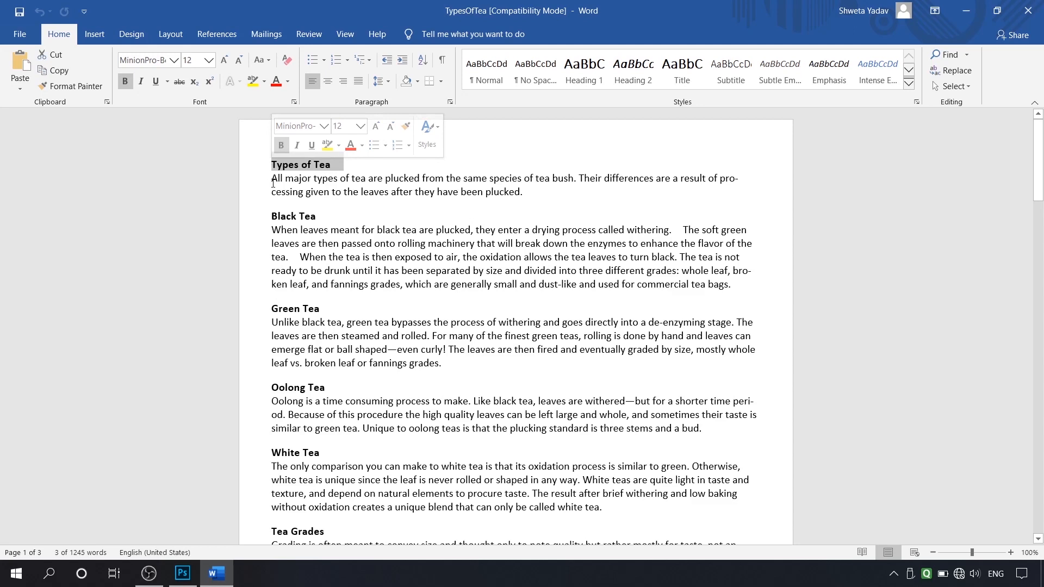
pyautogui.moveTo(273, 184); pyautogui.dragTo(520, 193)
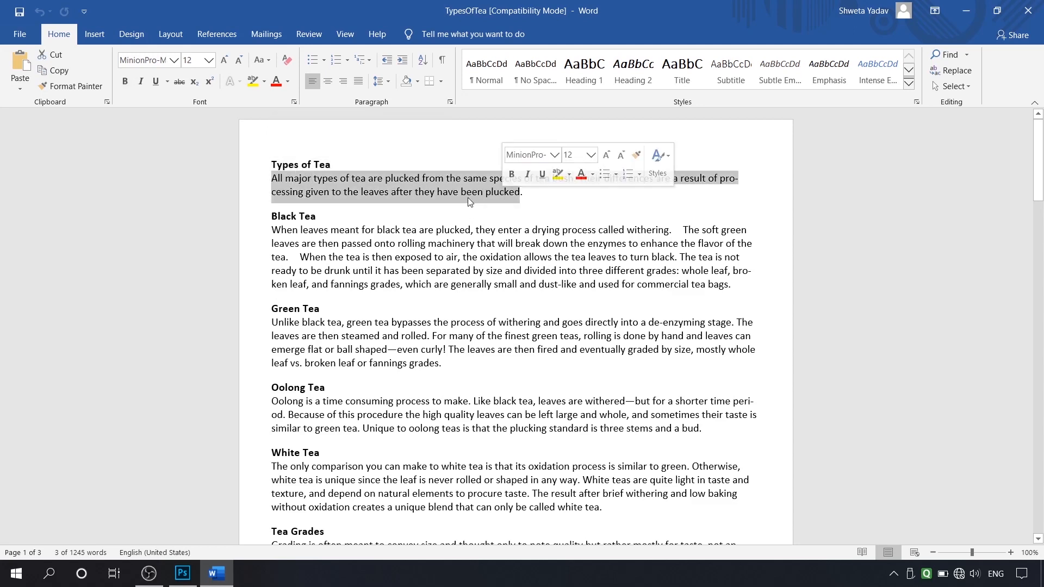
pyautogui.doubleClick(326, 166)
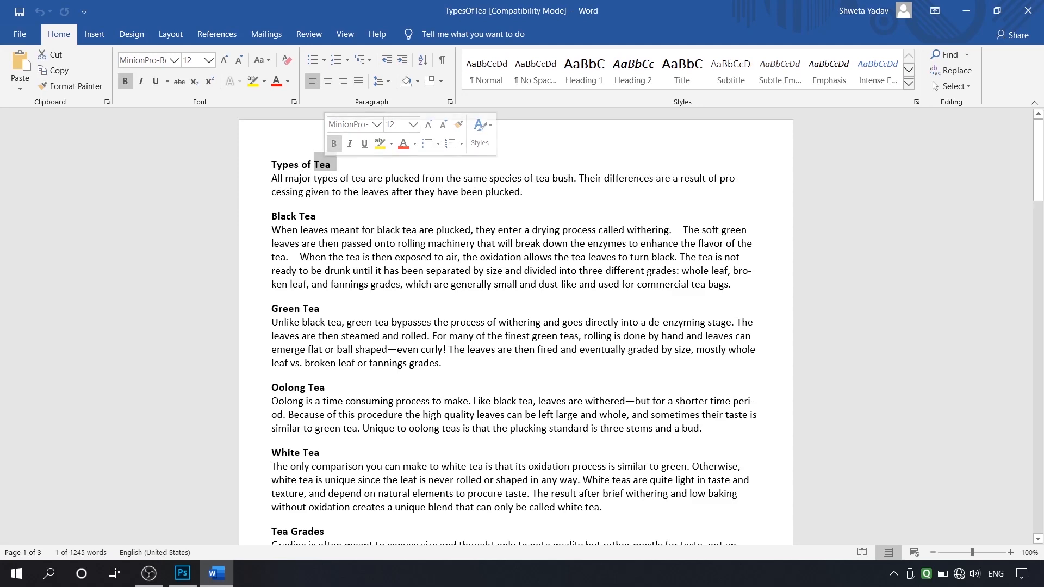
pyautogui.doubleClick(298, 165)
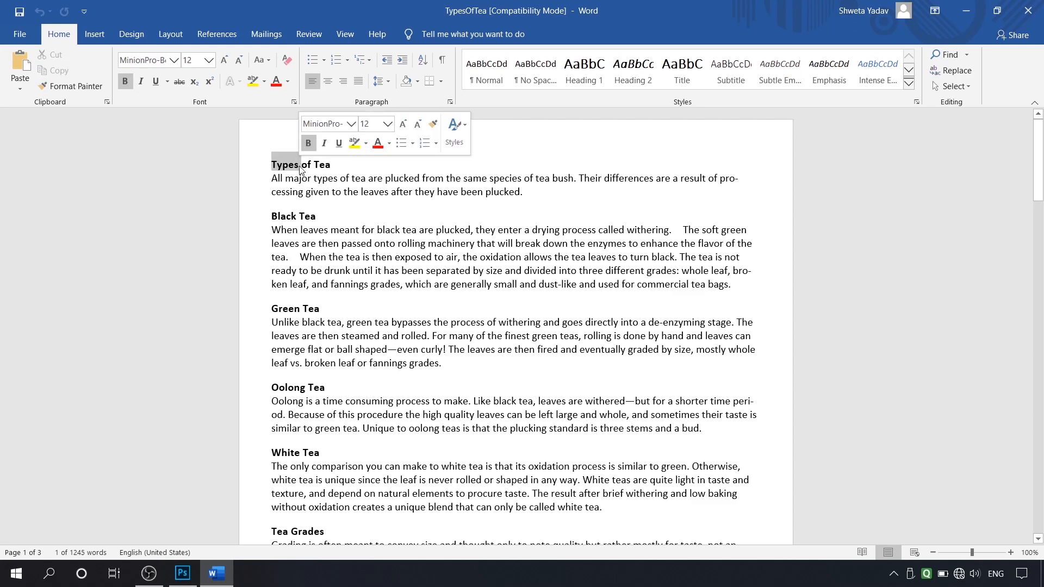
pyautogui.doubleClick(304, 231)
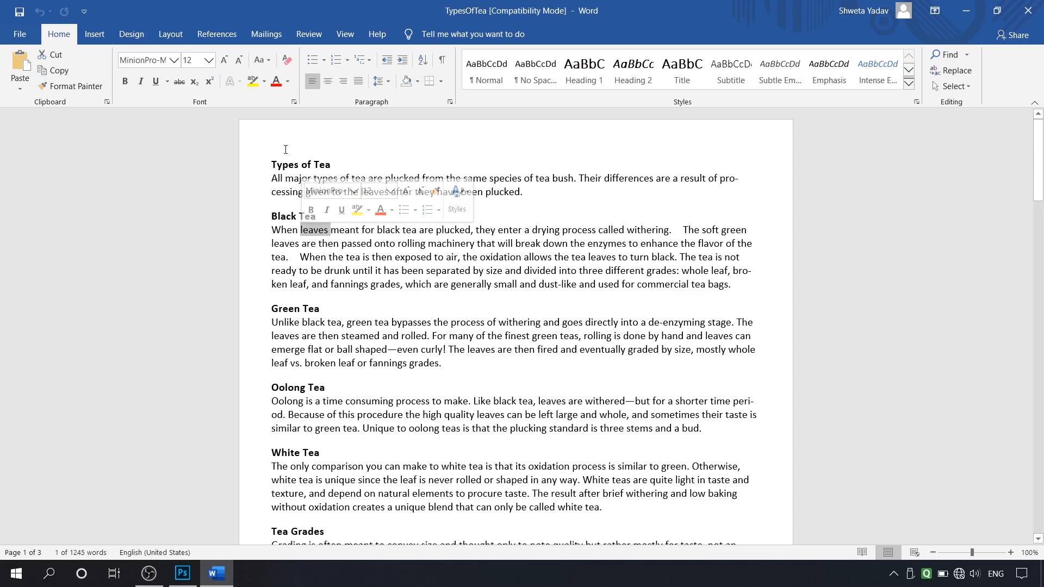
pyautogui.click(217, 573)
pyautogui.click(218, 573)
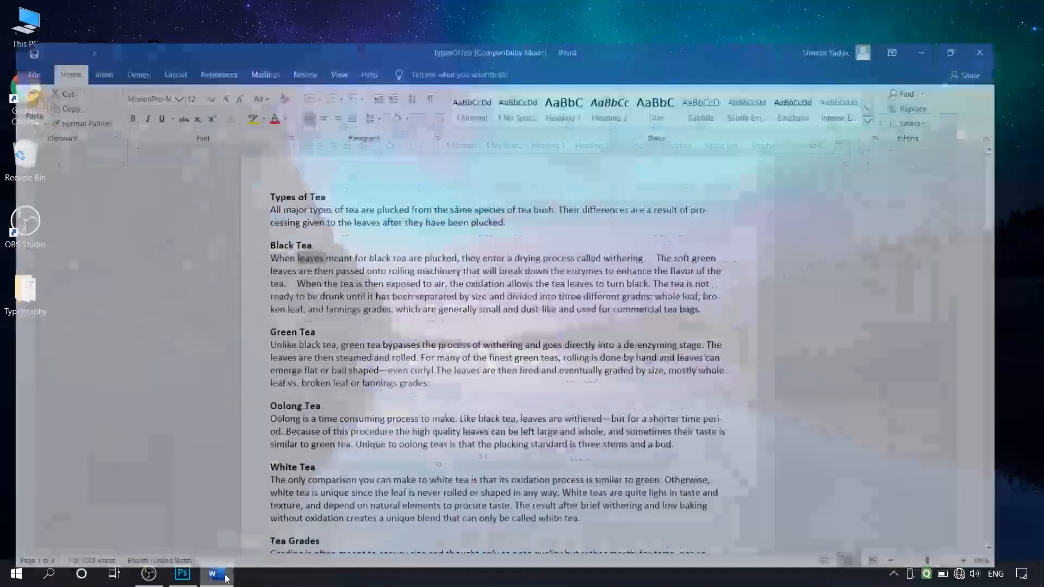
# Step: Create a blank Word document and enter an unbroken run of random letters until it wraps onto a third line
pyautogui.hotkey('ctrl', 'n')
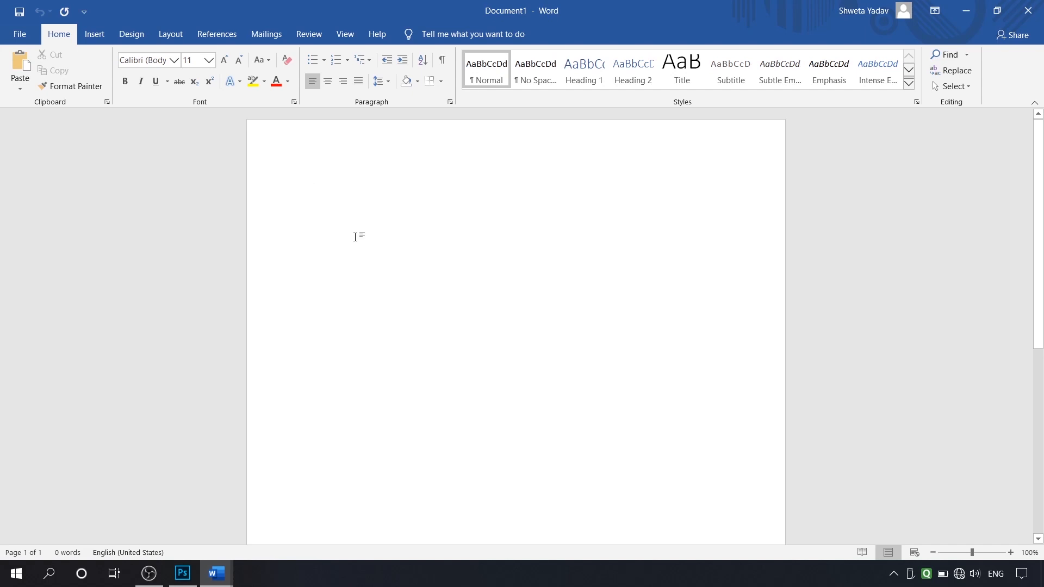
pyautogui.write('jfsdklfjlsdkfjklsdjflksdjfk')
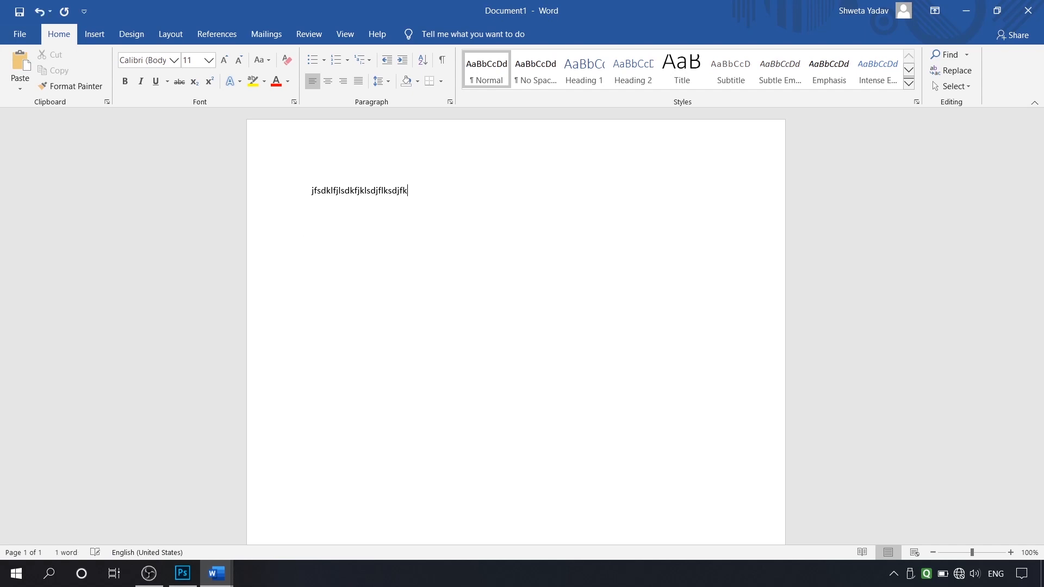
pyautogui.write('uoiewuroiewuroiweuriewuroiewur')
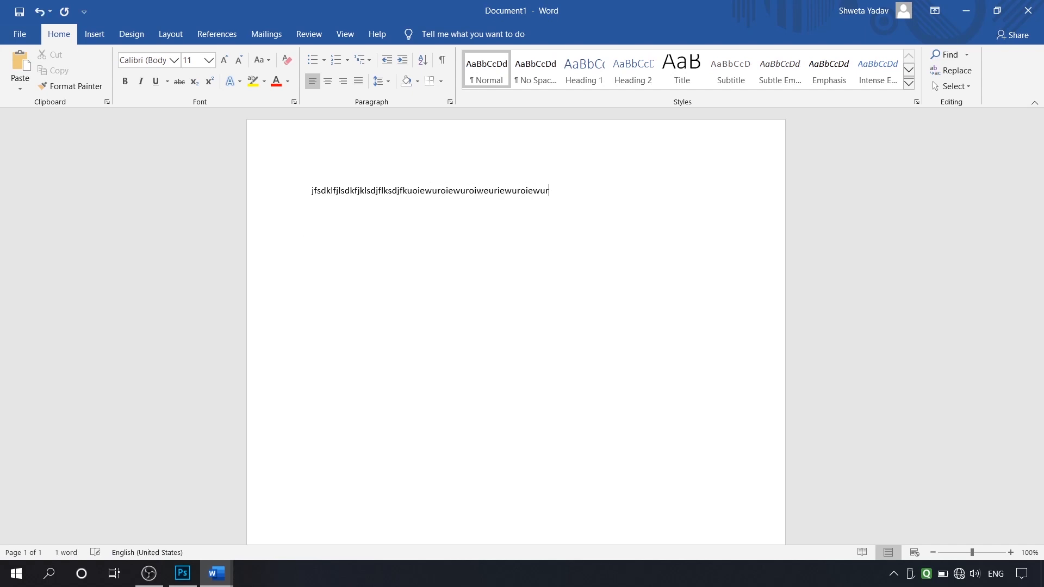
pyautogui.write('lkjfdlksdjfkjlsdkjlakjskjsadlaskjdlaskdjlaskdlsakd')
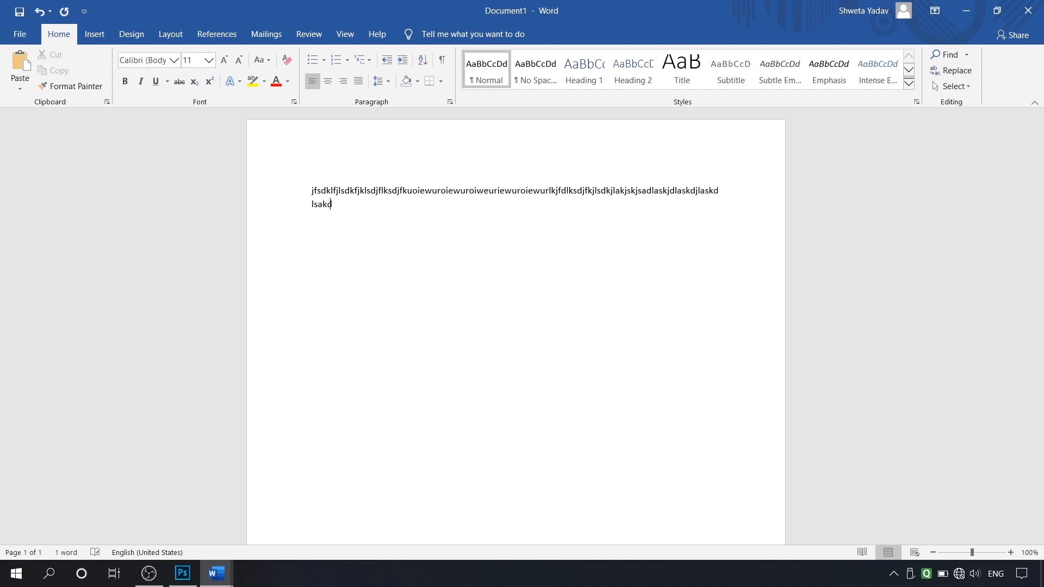
pyautogui.write('jlsakdjwioqeuoqiwueoiqwu')
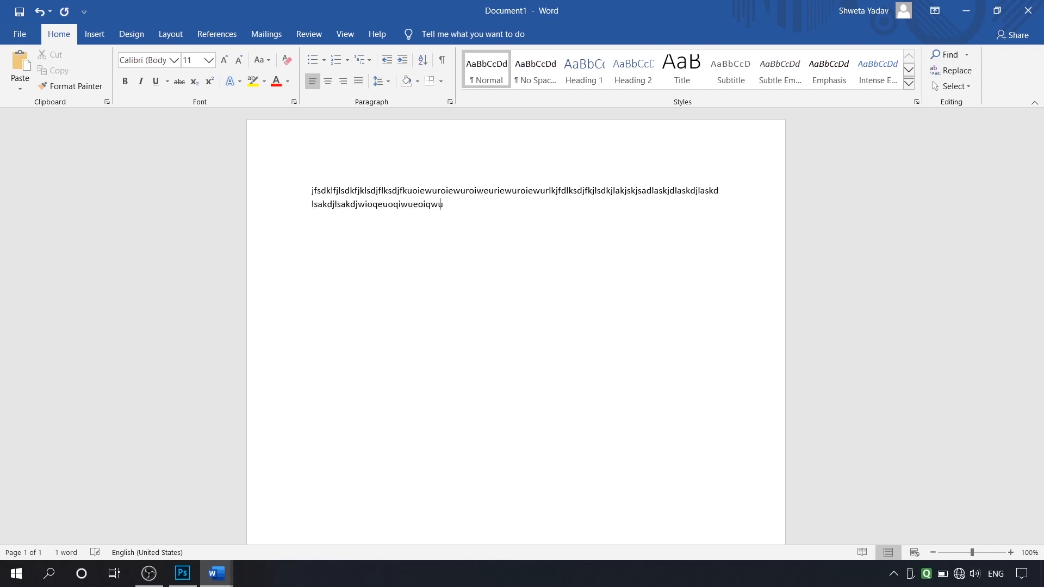
pyautogui.write('eoiqwueowiqueoiqwueoqiwueoiqwueoiquweowiqueoiuqowieuqowieuoqiw')
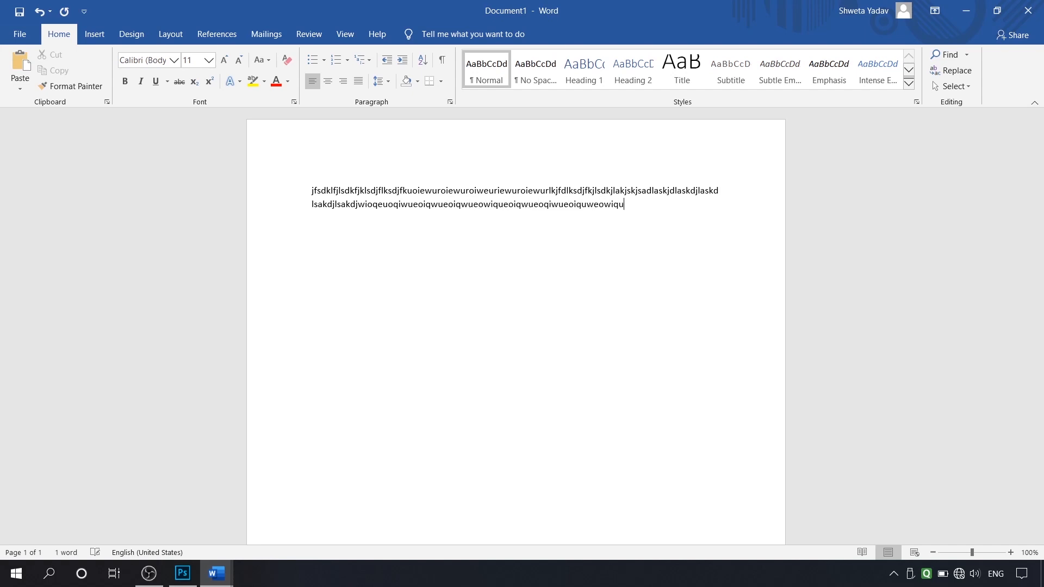
pyautogui.press('BackSpace')
pyautogui.press('BackSpace')
pyautogui.press('BackSpace')
pyautogui.press('BackSpace')
pyautogui.press('BackSpace')
pyautogui.write('eioqweuoiqwueowi')
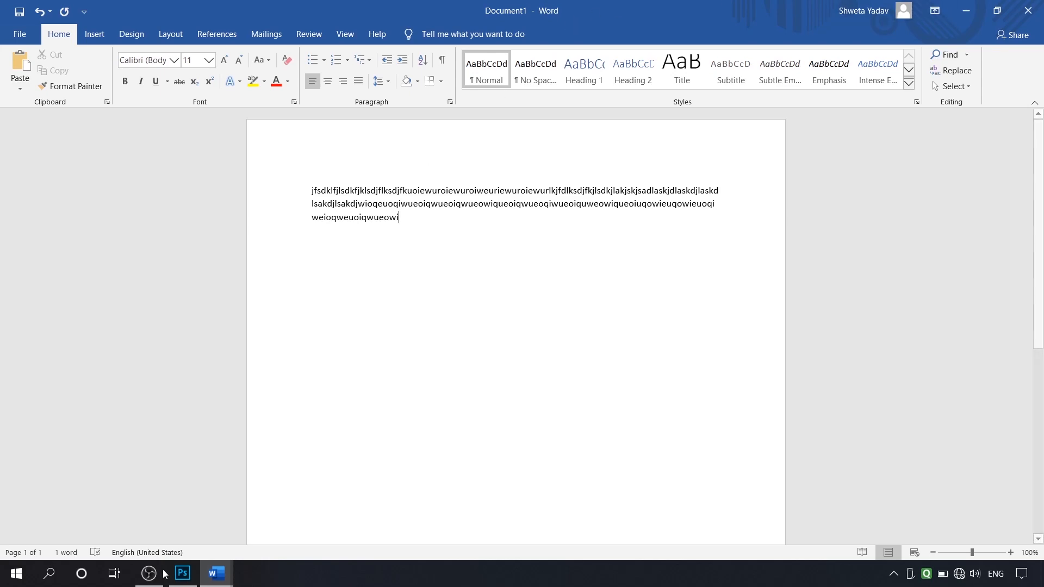
# Step: Switch to Photoshop and add the point text "Adobe Photoshop CC" in the upper part of the Print page
pyautogui.click(216, 574)
pyautogui.click(183, 574)
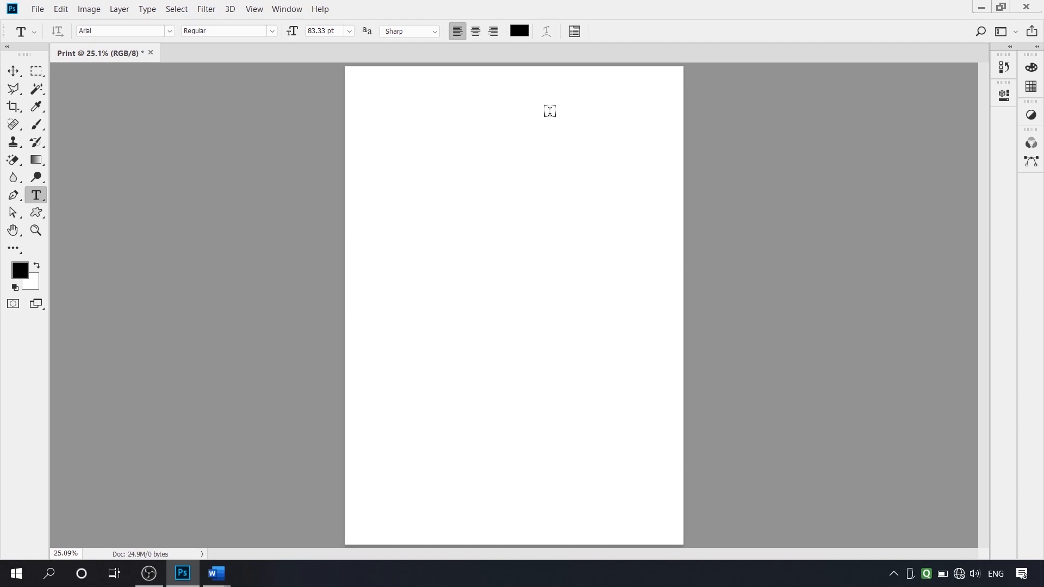
pyautogui.click(450, 169)
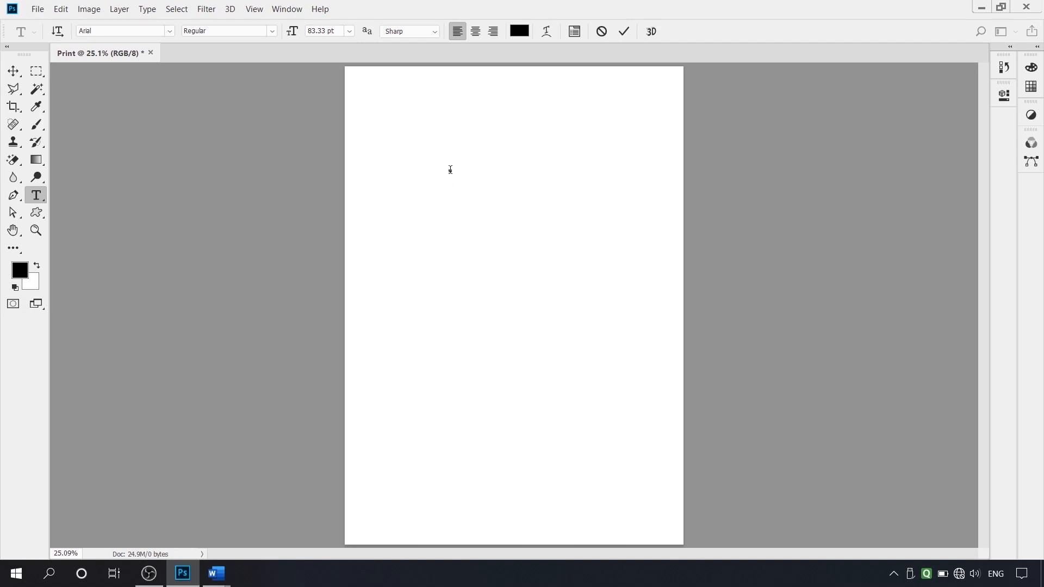
pyautogui.write('Ado')
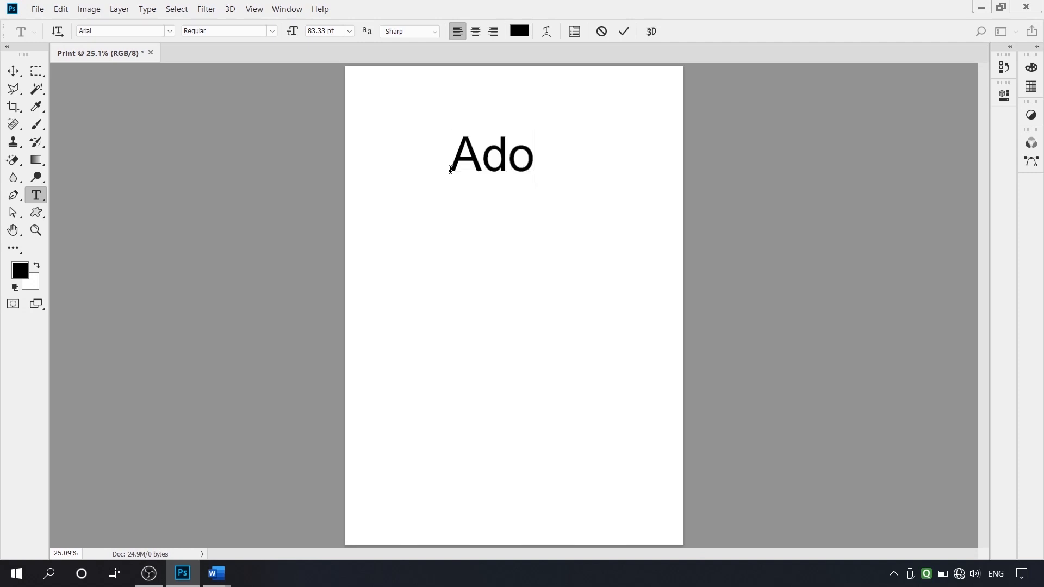
pyautogui.write('be P')
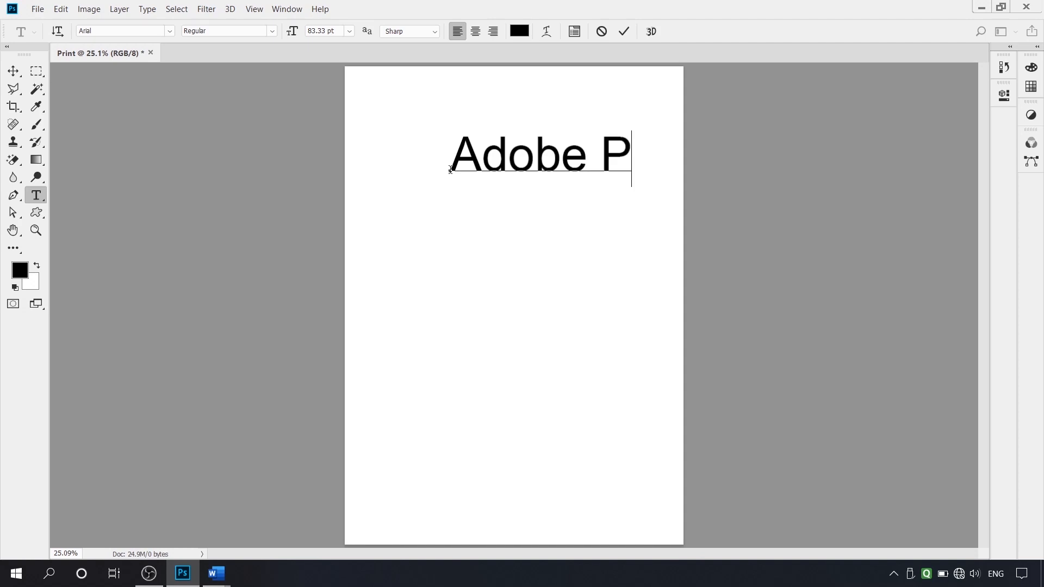
pyautogui.write('ho')
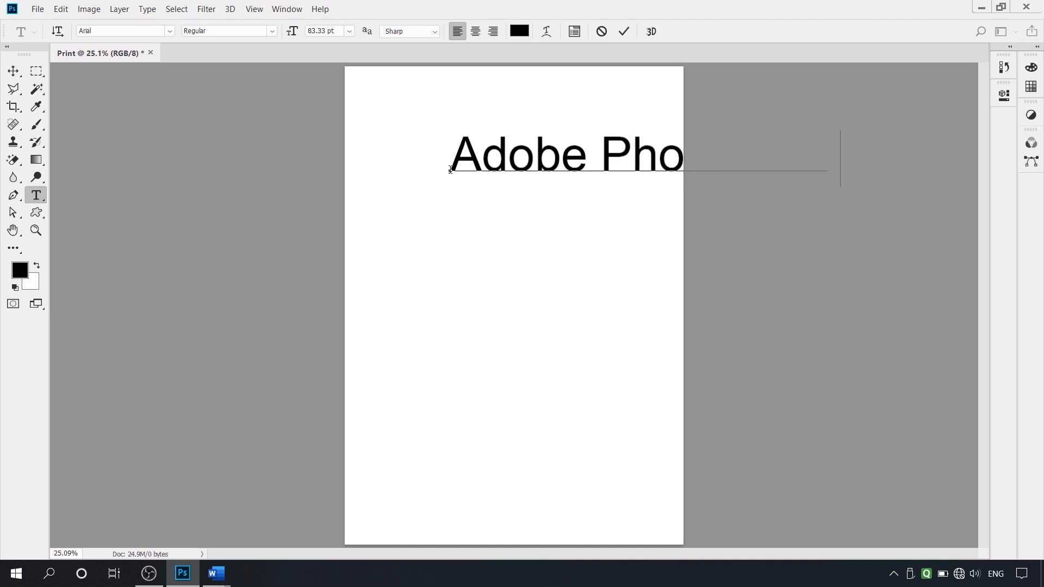
pyautogui.write('toshop CC')
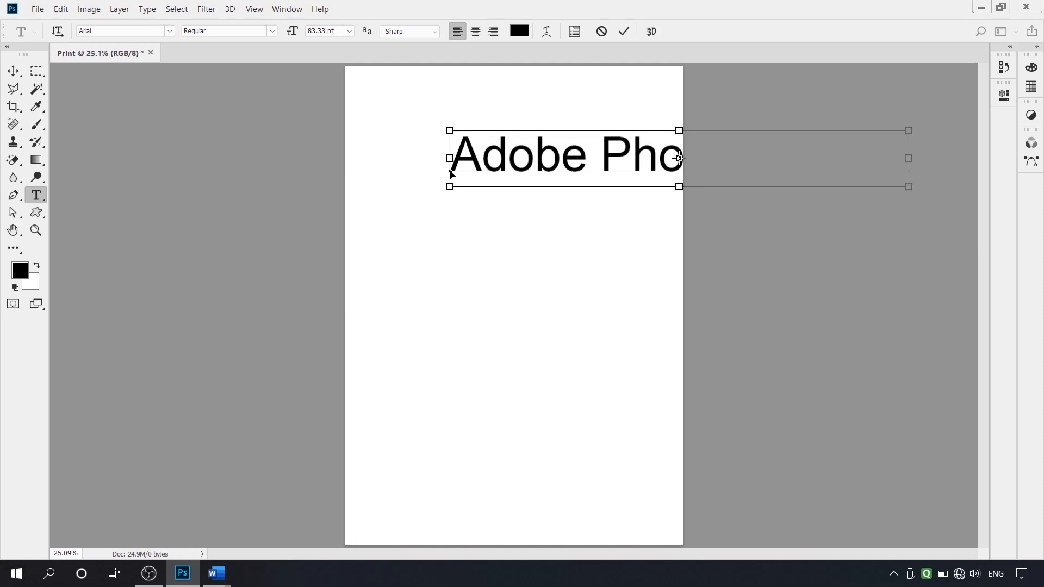
# Step: Reduce the whole "Adobe Photoshop CC" text to 36.33 pt and shift it toward the page's left margin
pyautogui.hotkey('ctrl', 'a')
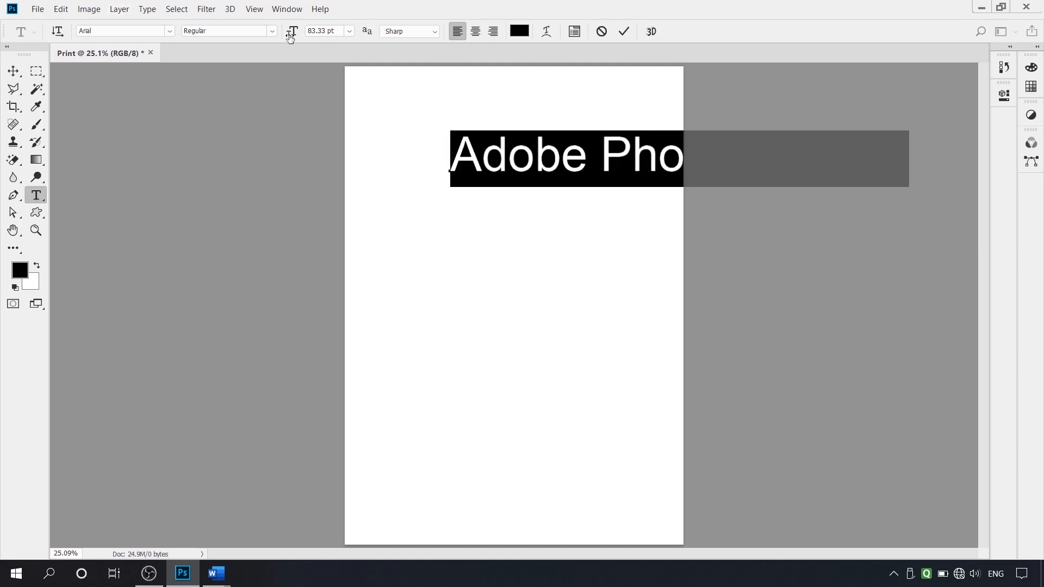
pyautogui.moveTo(292, 36); pyautogui.dragTo(257, 37)
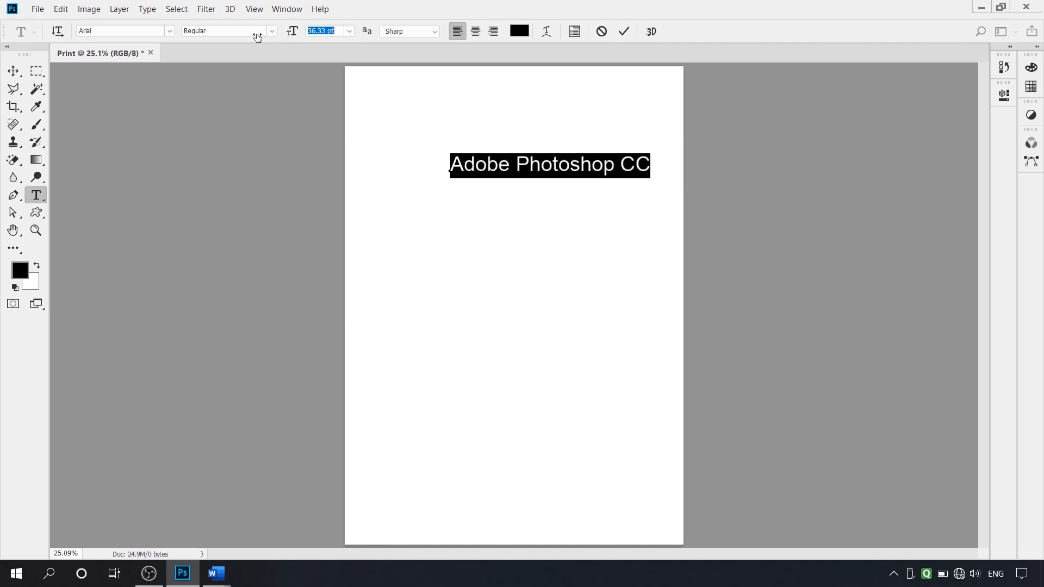
pyautogui.click(635, 163)
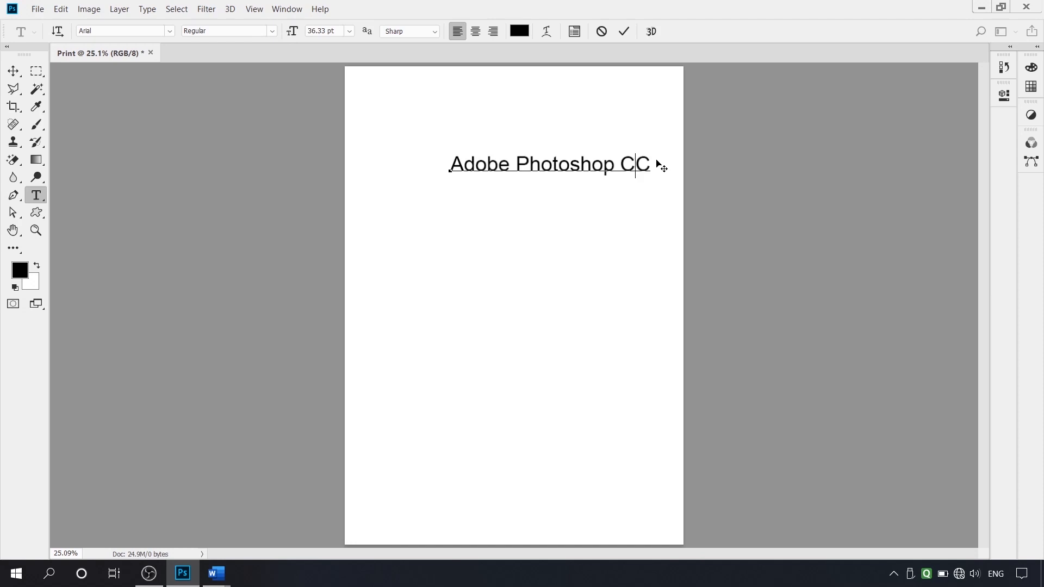
pyautogui.press('Right')
pyautogui.moveTo(615, 181); pyautogui.dragTo(564, 178)
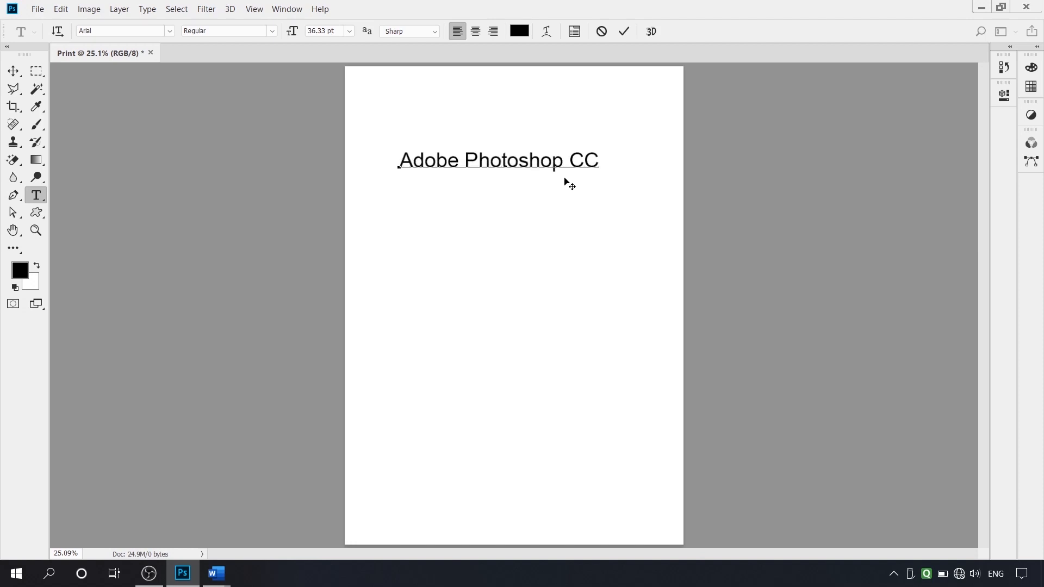
# Step: Extend the "Adobe Photoshop CC" line with random letters past the page edge and add a second line of filler letters
pyautogui.write('jdklasjdk')
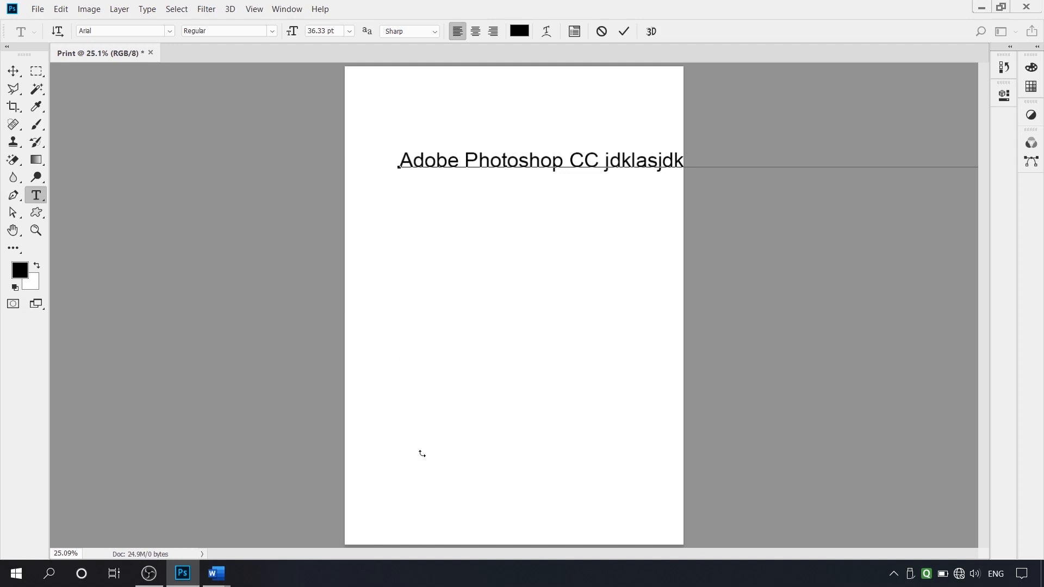
pyautogui.press('ctrl')
pyautogui.hotkey('ctrl', '-')
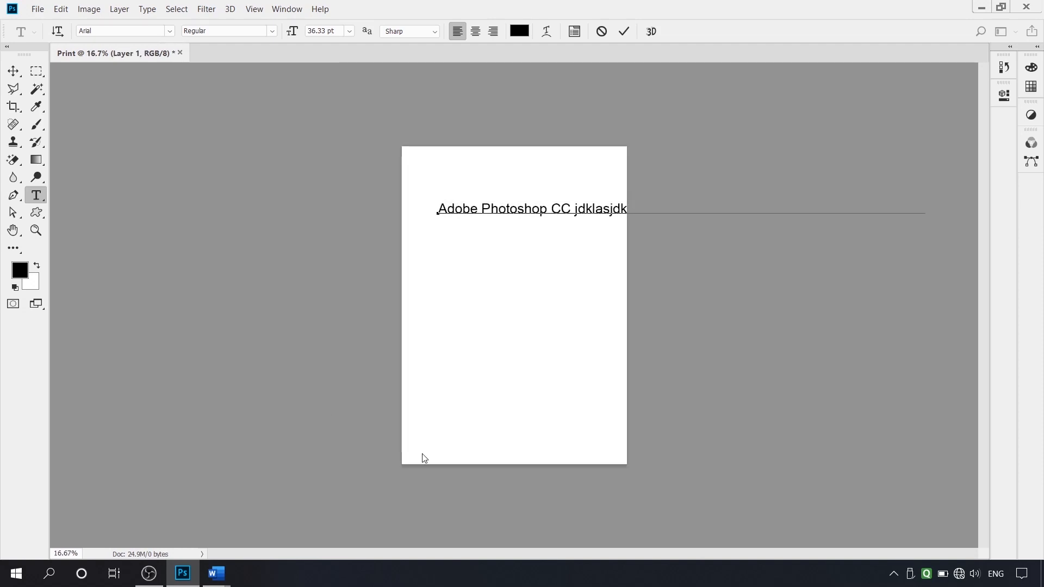
pyautogui.write('jd')
pyautogui.write('hasdkjhsakjdh          ')
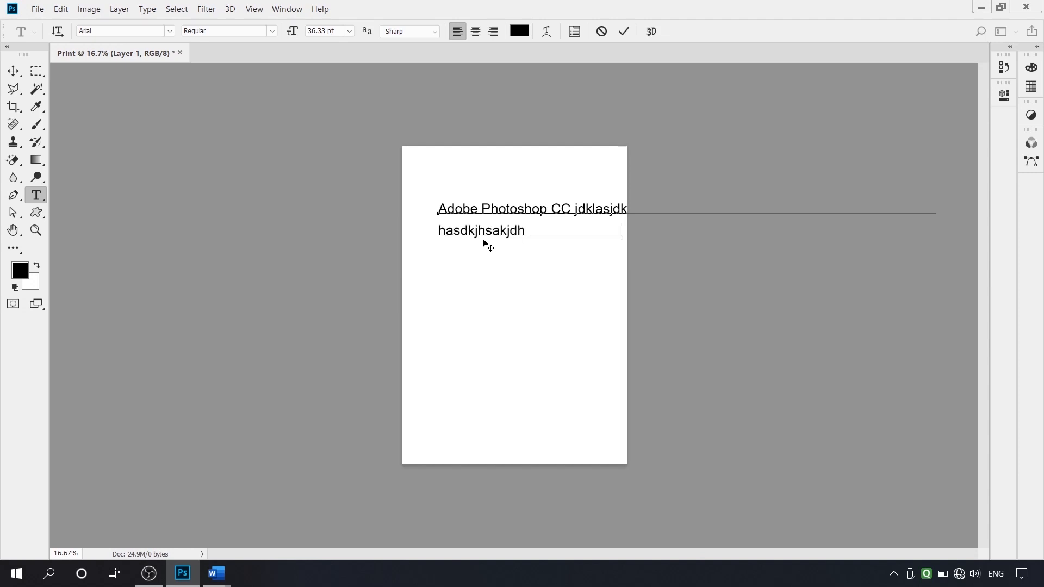
pyautogui.write('                                              hsajkdhsakjdhsakj')
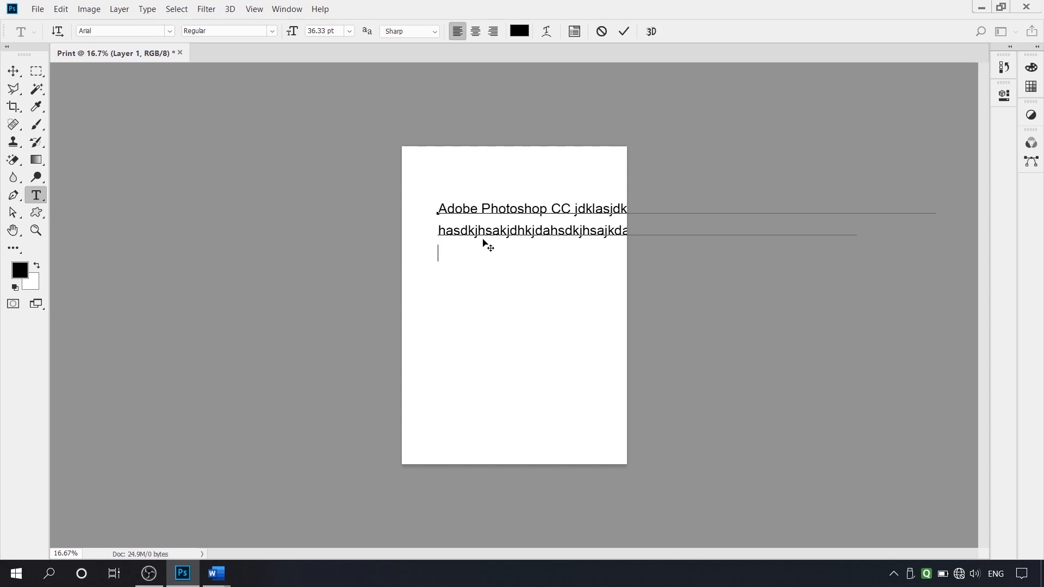
# Step: Add a third and fourth line of random letters to the point text, commit it and deselect the layer
pyautogui.press('Return')
pyautogui.write('jkljlkjlkjlkjljlkjlkjlkj')
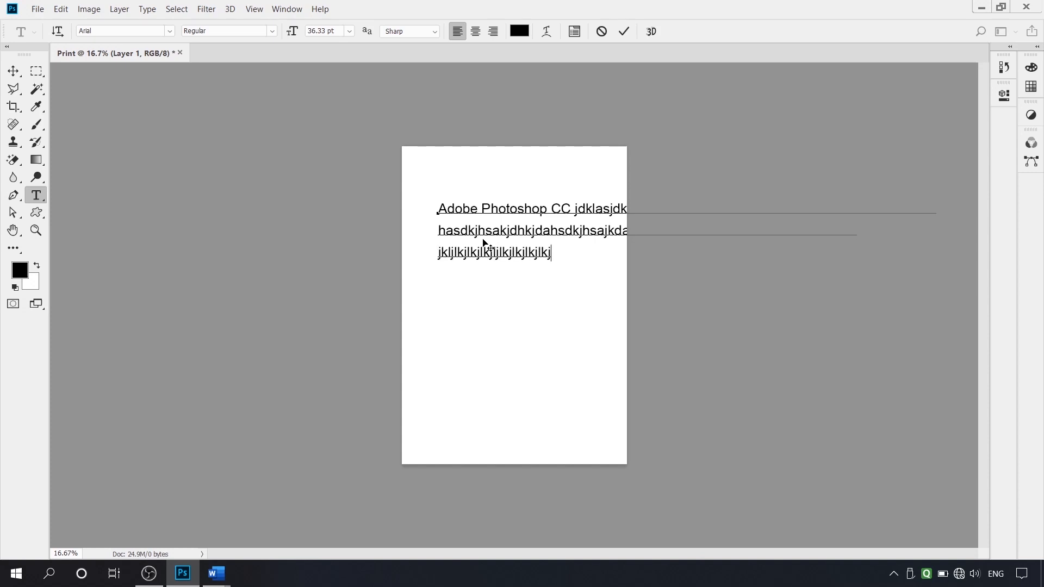
pyautogui.write('lkjjkljlkjkljkjkjlj')
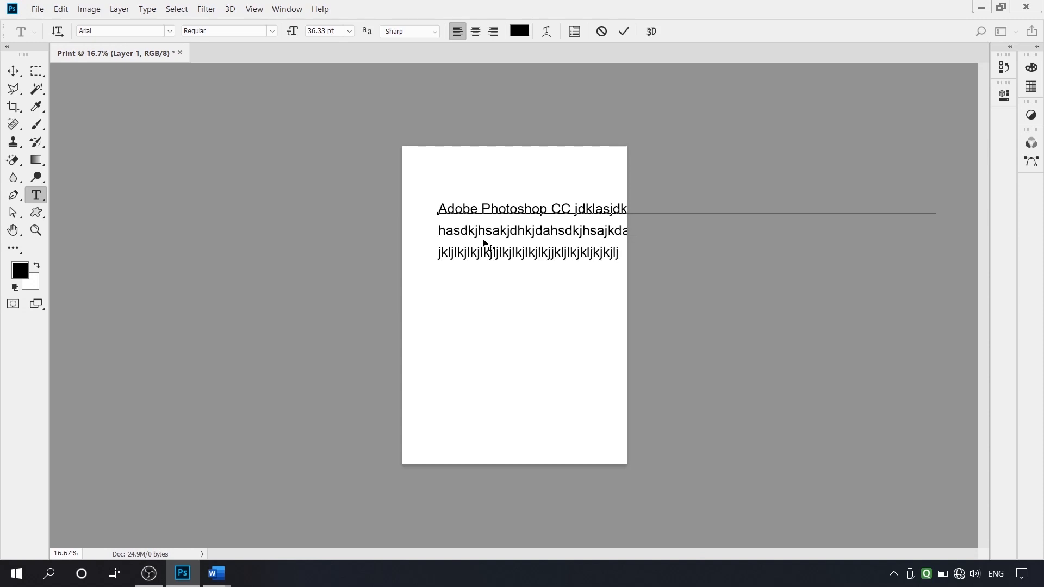
pyautogui.write('jdklasjdksjdlksalkdj')
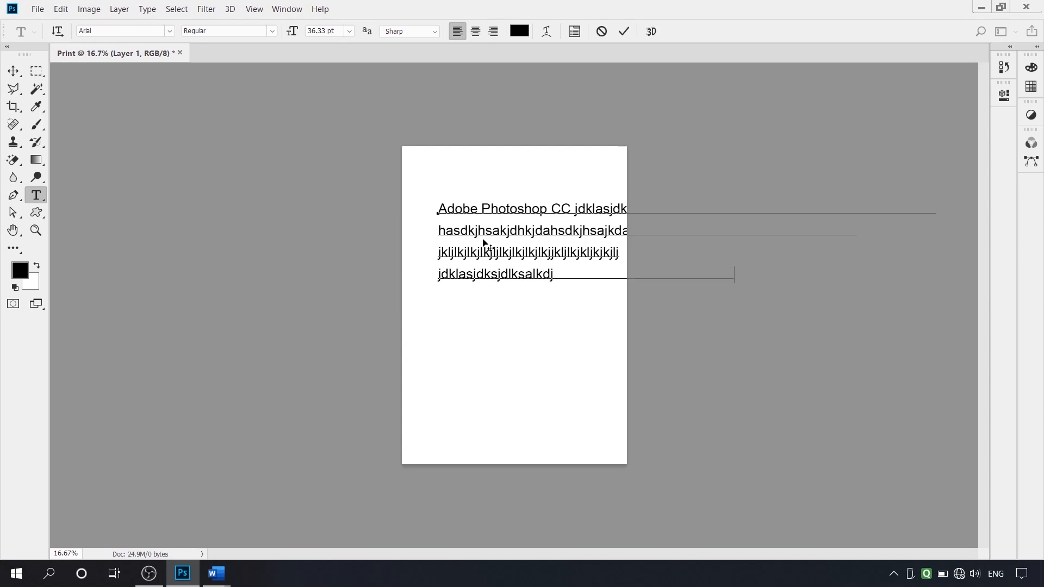
pyautogui.write('                                                dlkajsdl')
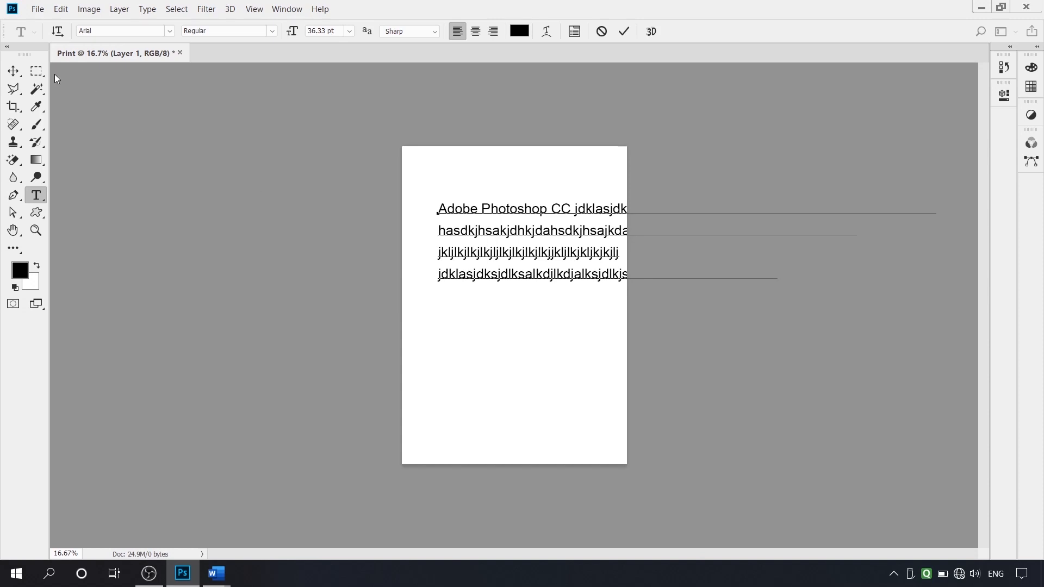
pyautogui.click(12, 74)
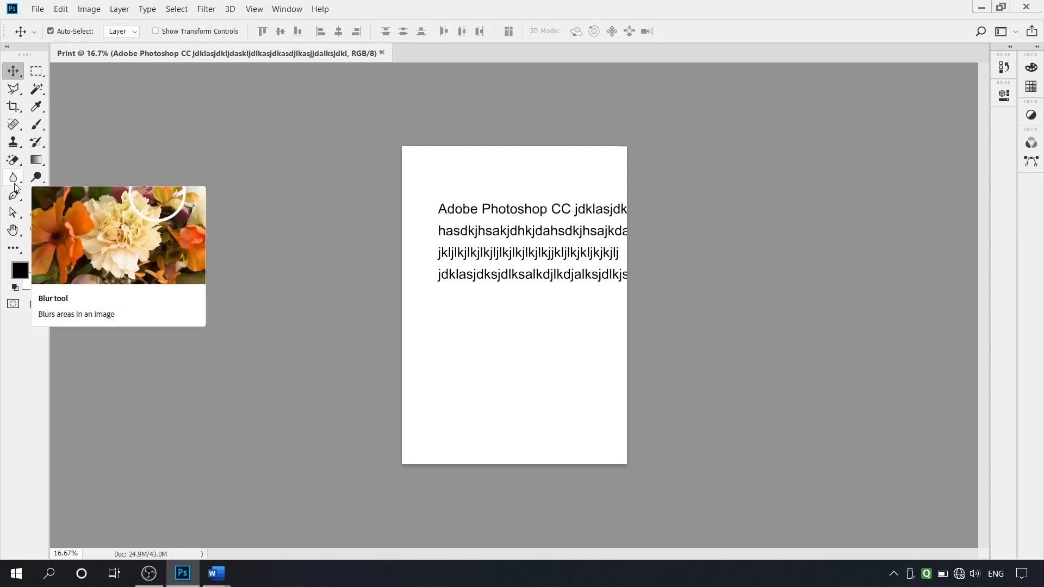
pyautogui.click(134, 137)
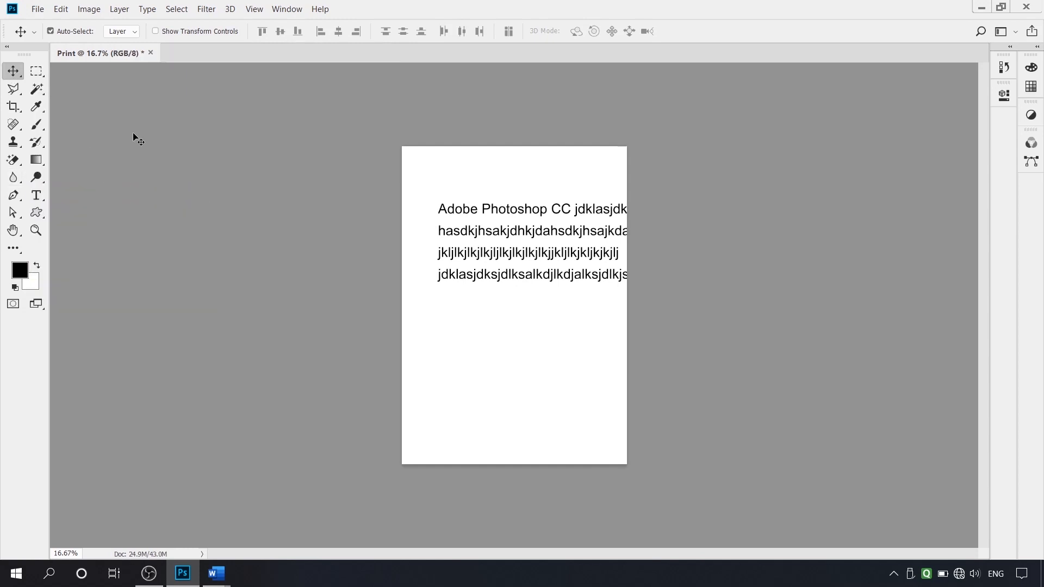
# Step: Draw a paragraph text box below the point text with the Type tool and fill it with five lines of random characters
pyautogui.click(45, 194)
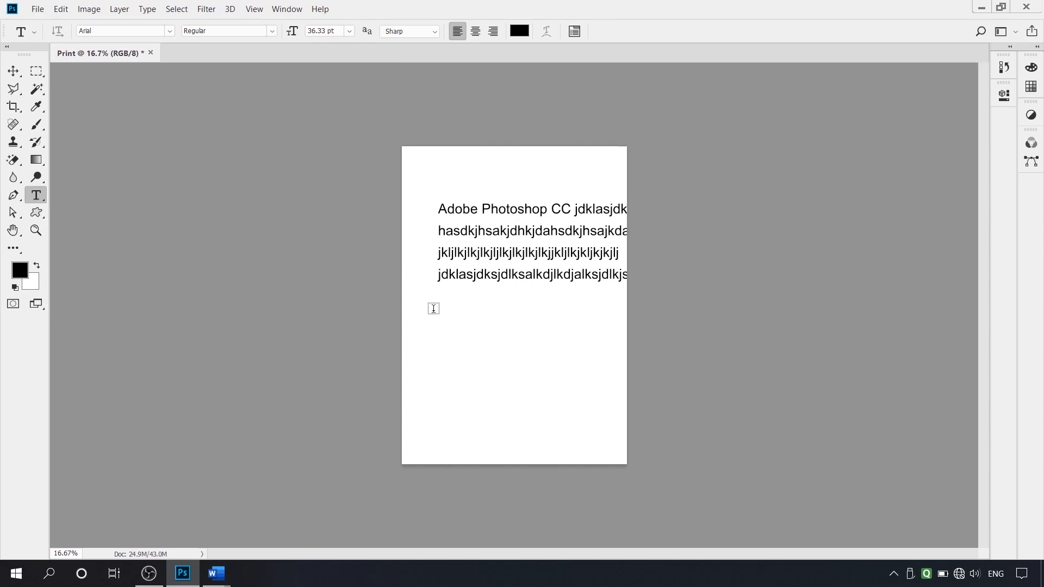
pyautogui.moveTo(441, 304); pyautogui.dragTo(586, 425)
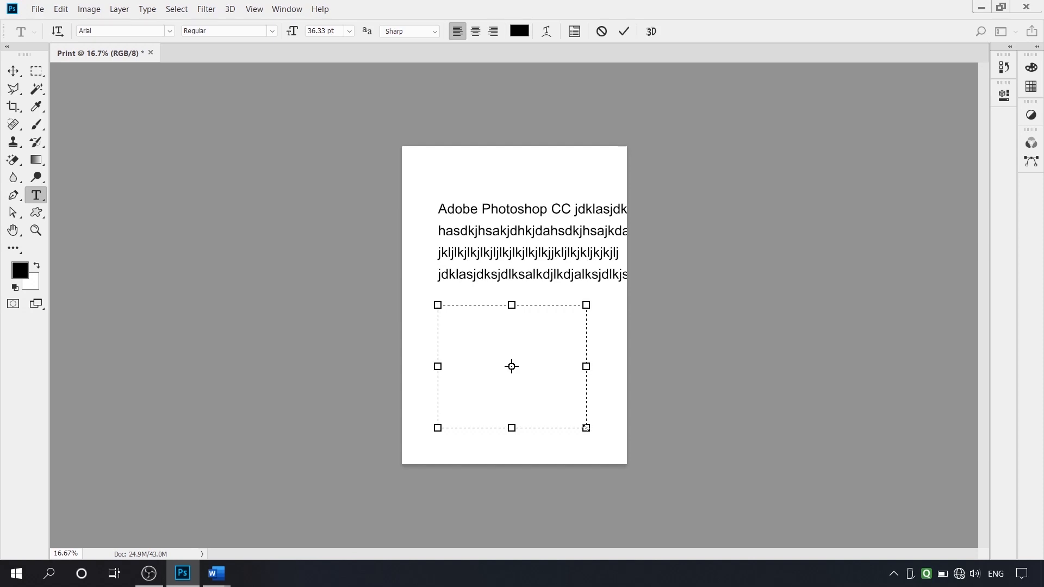
pyautogui.write('djlskdjlaksjdaskljdksajdlkasjdk')
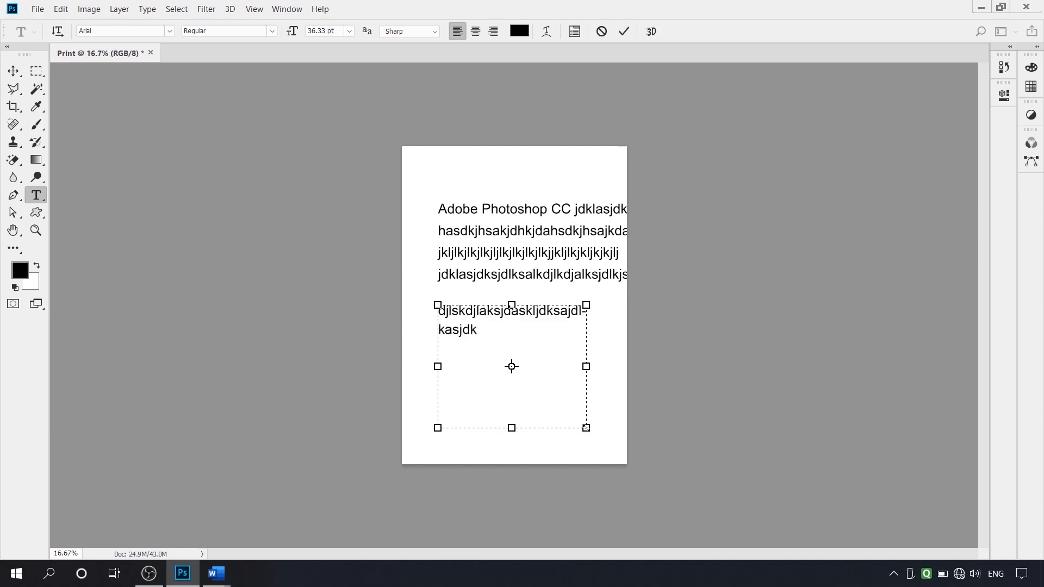
pyautogui.write('n,m ')
pyautogui.write('mnm,nmn')
pyautogui.write('n,mmn,m')
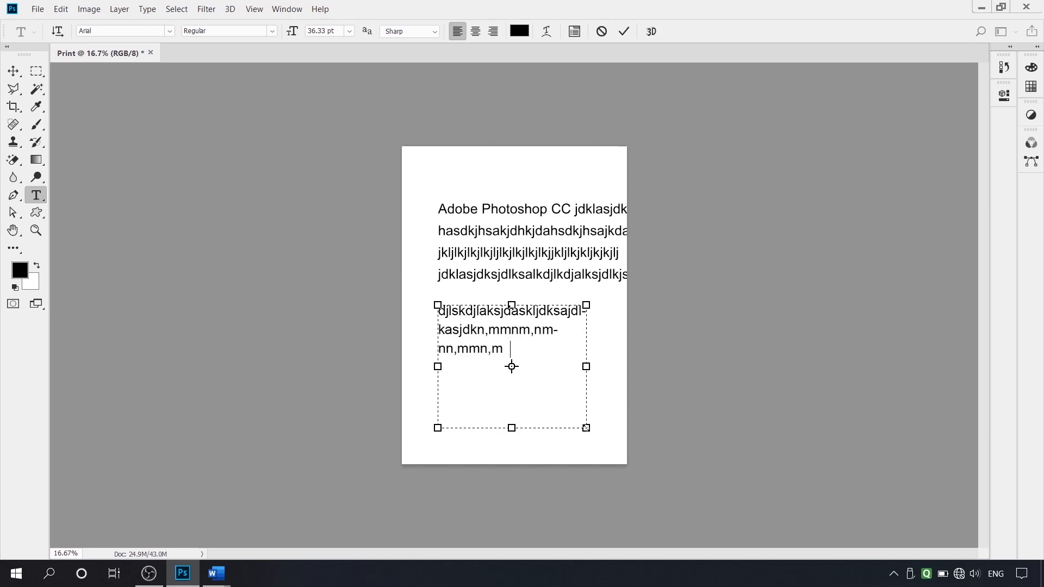
pyautogui.write('n,m,mn,mn,m')
pyautogui.write('jlkjlkjlkjkjk')
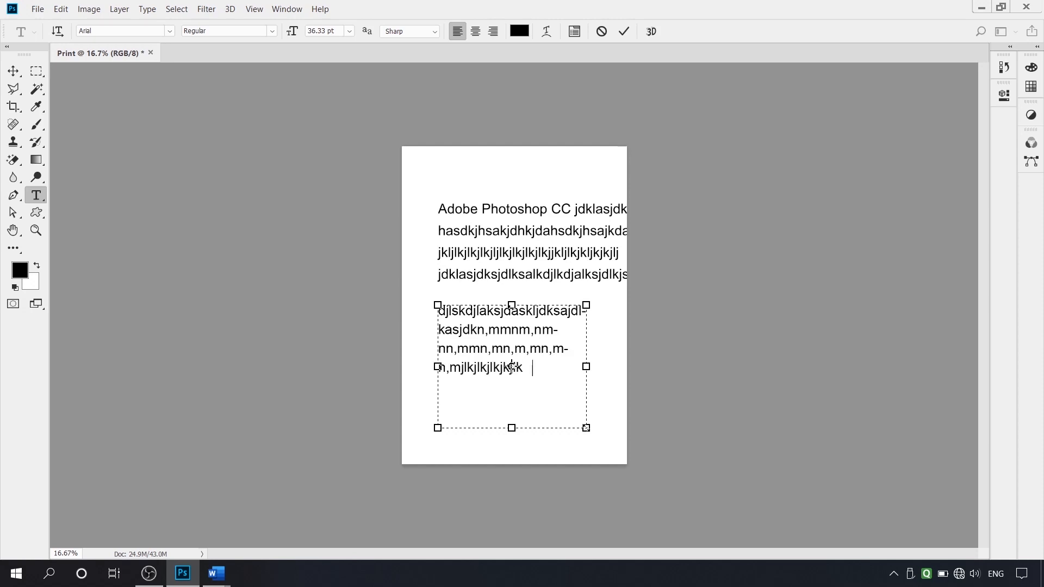
pyautogui.write('lkjlkjlkjklkljlk')
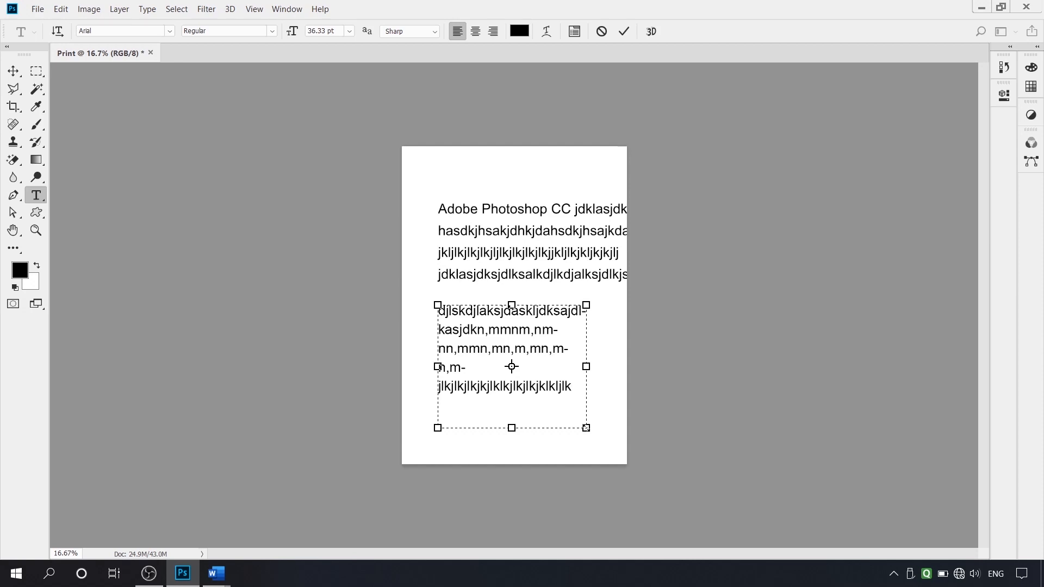
# Step: Commit the paragraph text, then move the point text slightly up and the paragraph text slightly down with the Move tool
pyautogui.click(13, 70)
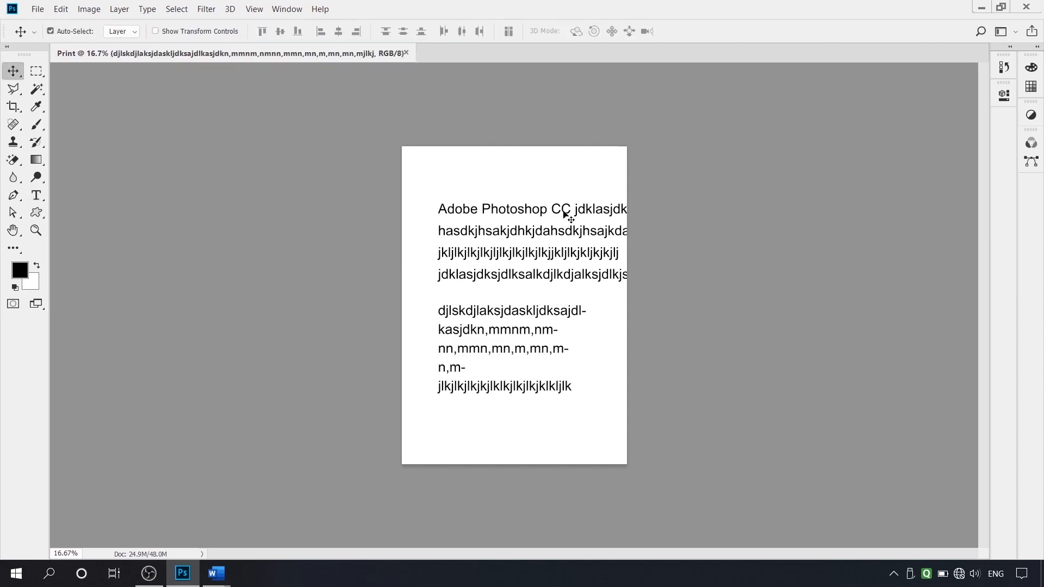
pyautogui.moveTo(564, 212)
pyautogui.mouseDown()
pyautogui.moveTo(571, 187)
pyautogui.moveTo(564, 220)
pyautogui.moveTo(571, 202)
pyautogui.mouseUp()
pyautogui.moveTo(545, 310); pyautogui.dragTo(553, 324)
pyautogui.moveTo(543, 263)
pyautogui.mouseDown()
pyautogui.moveTo(526, 278)
pyautogui.moveTo(553, 261)
pyautogui.moveTo(537, 263)
pyautogui.mouseUp()
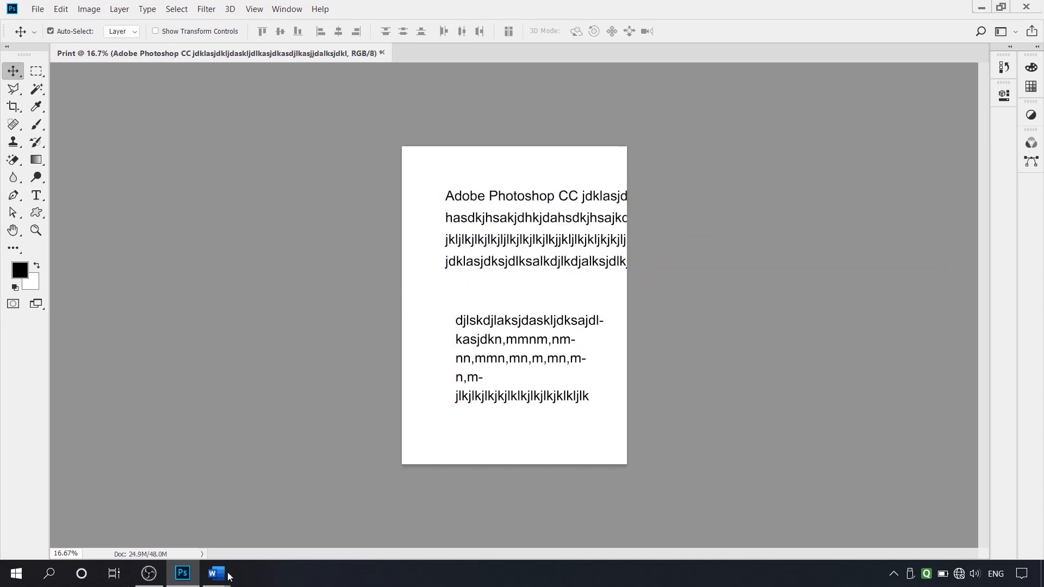
# Step: Switch to the TypesOfTea document in Word and insert a new line "Adobe Photshop CC" above the "Types of Tea" heading
pyautogui.moveTo(228, 577)
pyautogui.click(148, 527)
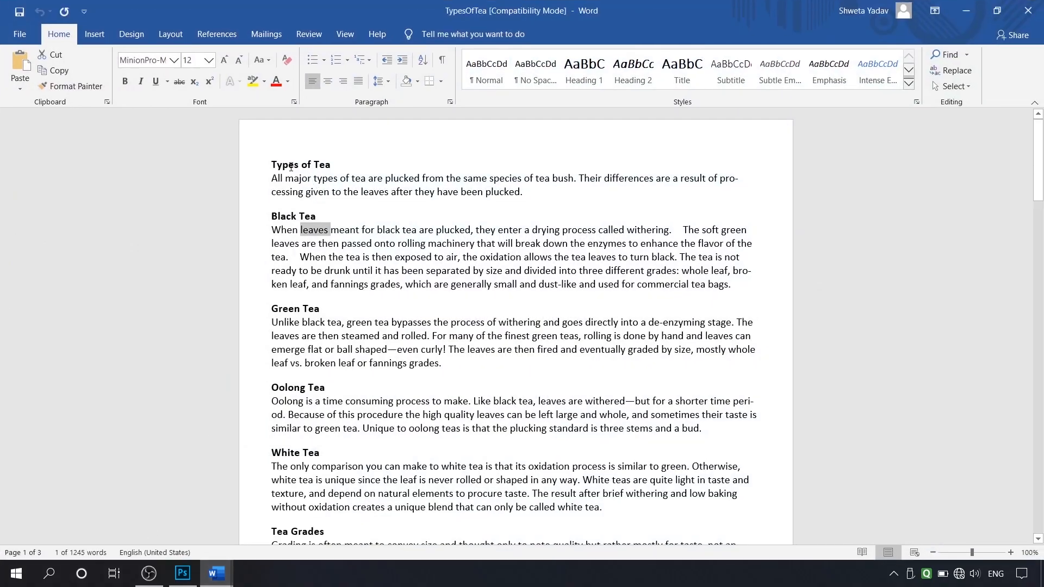
pyautogui.click(272, 164)
pyautogui.press('Return')
pyautogui.press('Up')
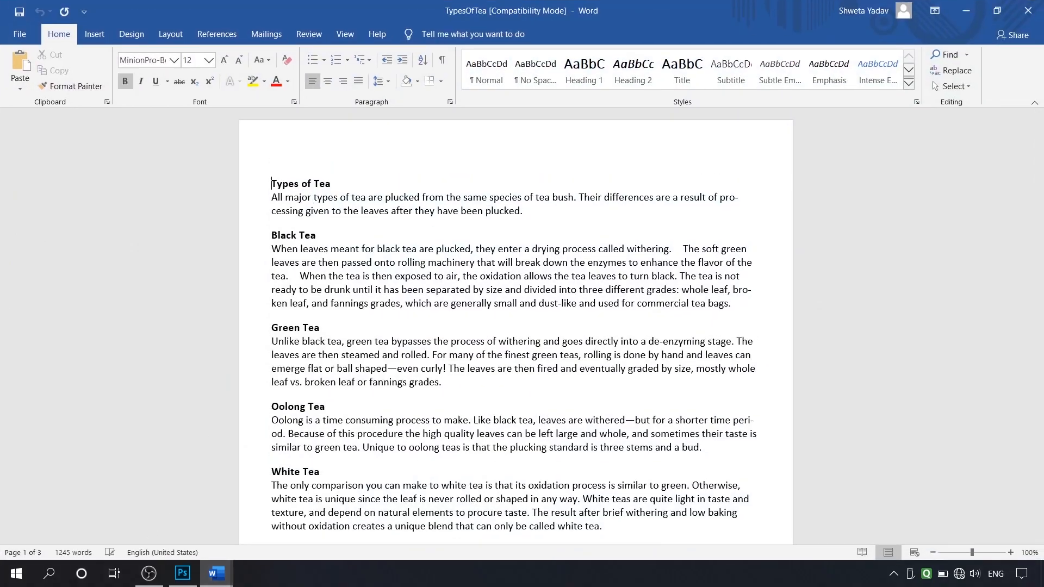
pyautogui.write('Adobe Phot')
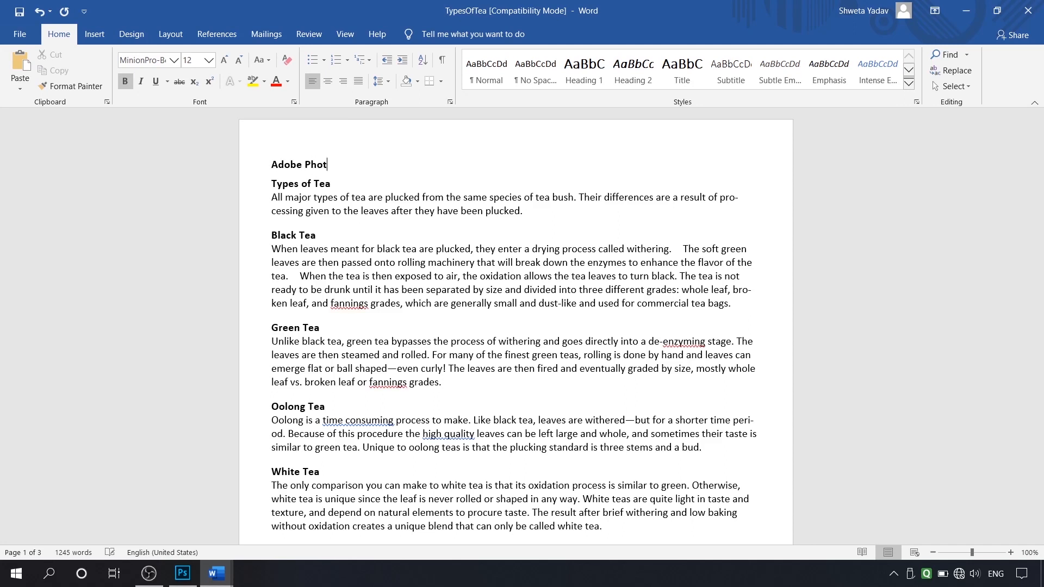
pyautogui.write('shop CC')
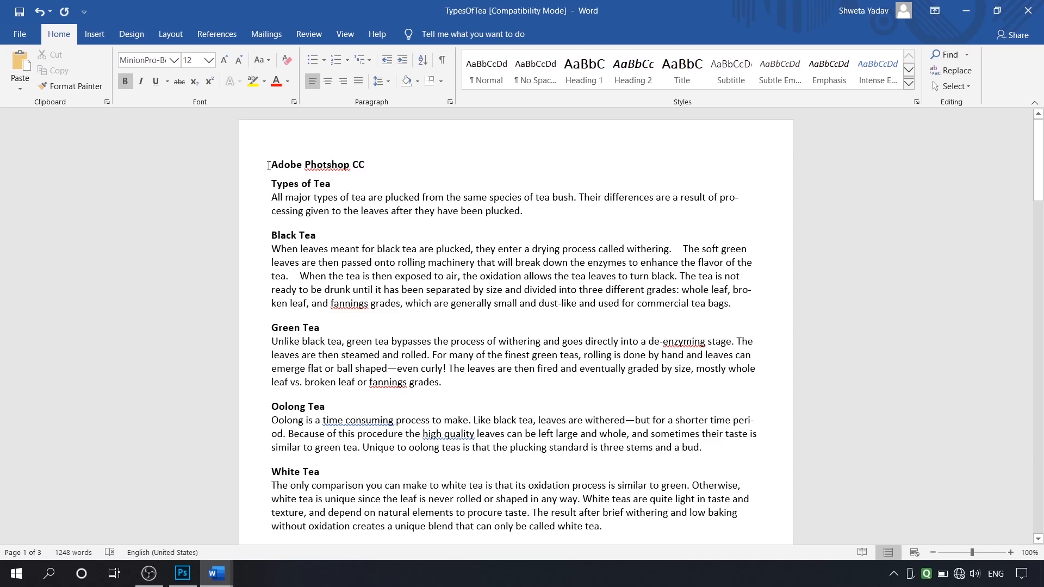
# Step: Set the font size of the new "Adobe Photshop CC" line to 28
pyautogui.tripleClick(269, 165)
pyautogui.click(210, 60)
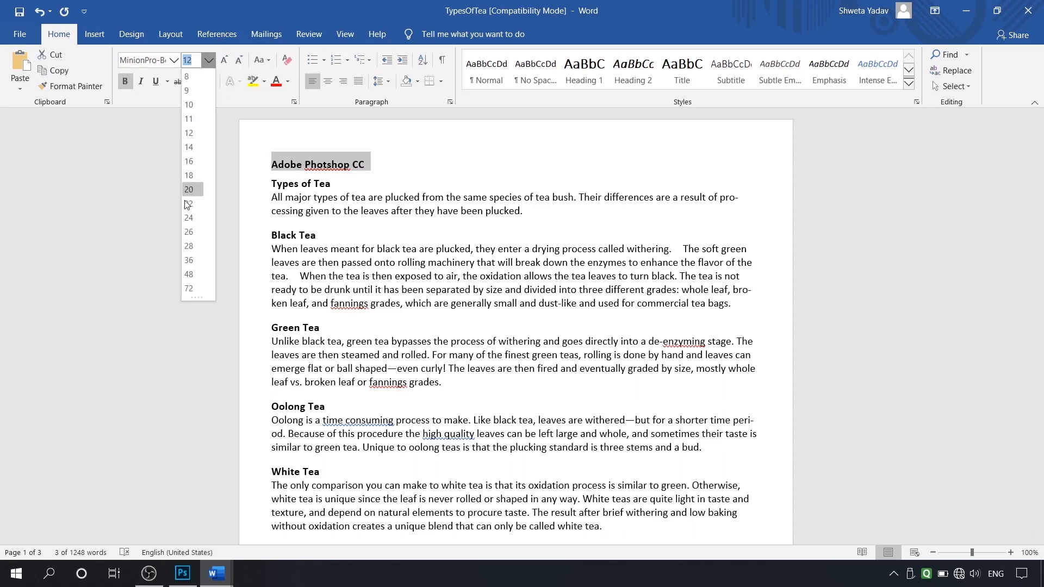
pyautogui.click(190, 247)
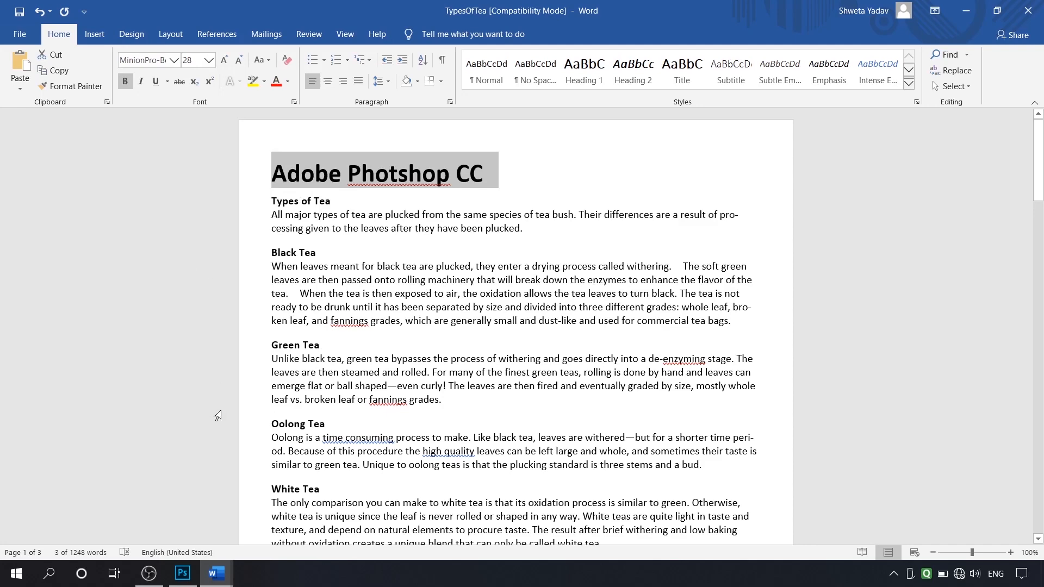
# Step: Switch back to Photoshop and delete both the point text and the paragraph text layers from the Print page
pyautogui.moveTo(182, 574)
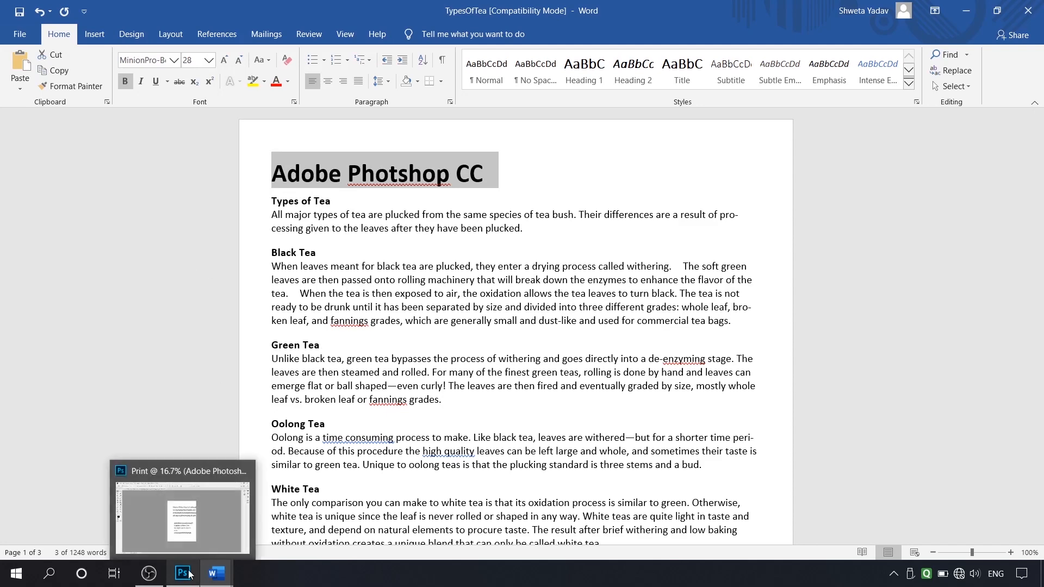
pyautogui.click(203, 549)
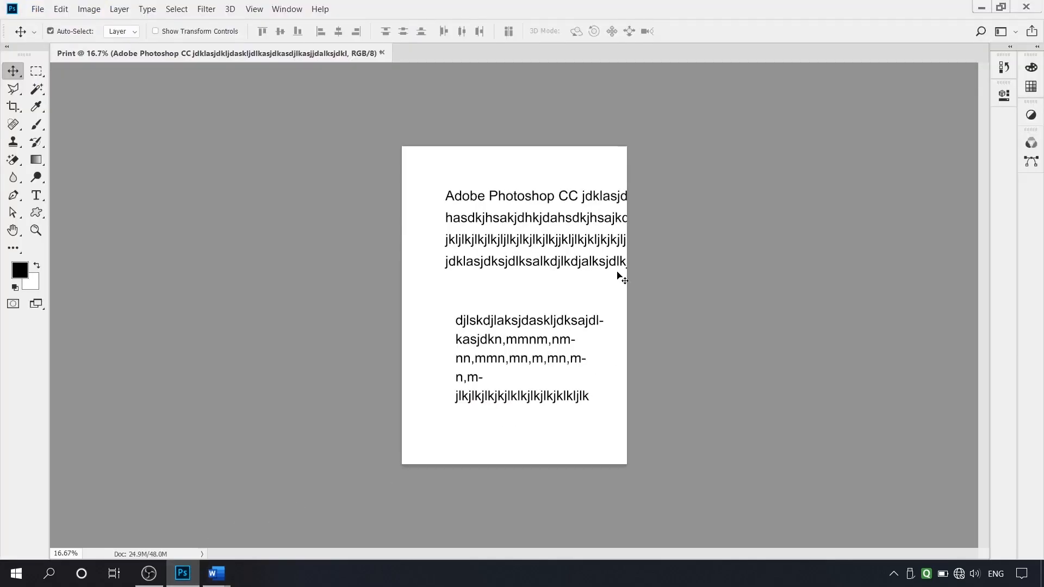
pyautogui.moveTo(420, 166); pyautogui.dragTo(635, 449)
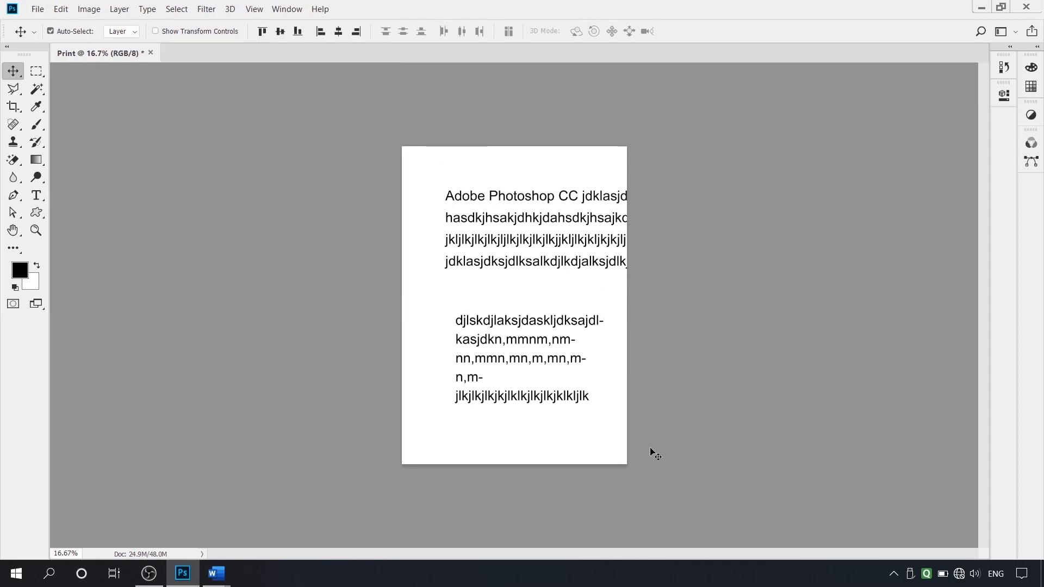
pyautogui.press('Delete')
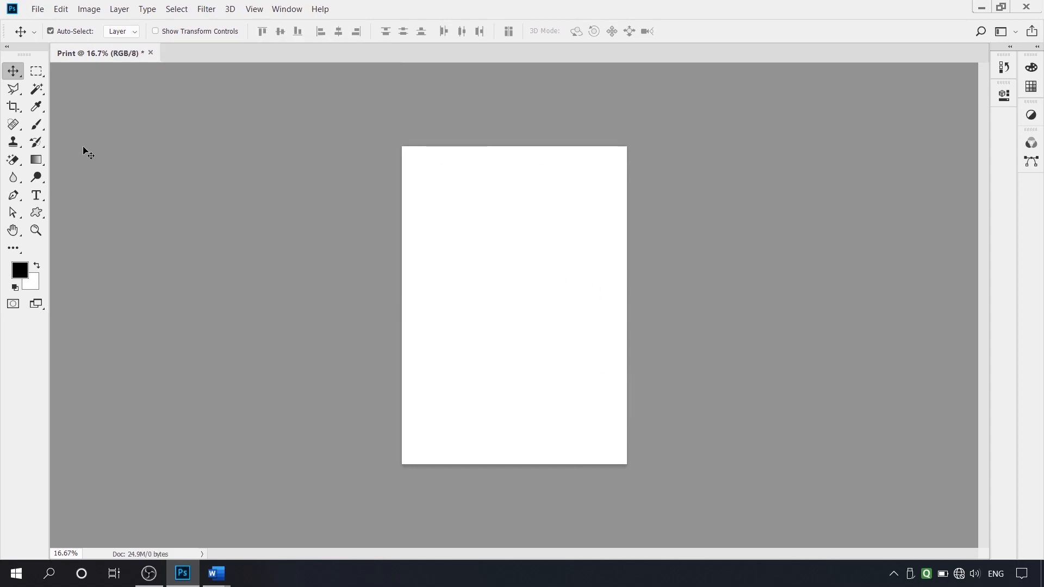
# Step: Add the point text "Adobe Photoshop CC" near the page's upper edge and move it to the horizontal centre of the page
pyautogui.press('t')
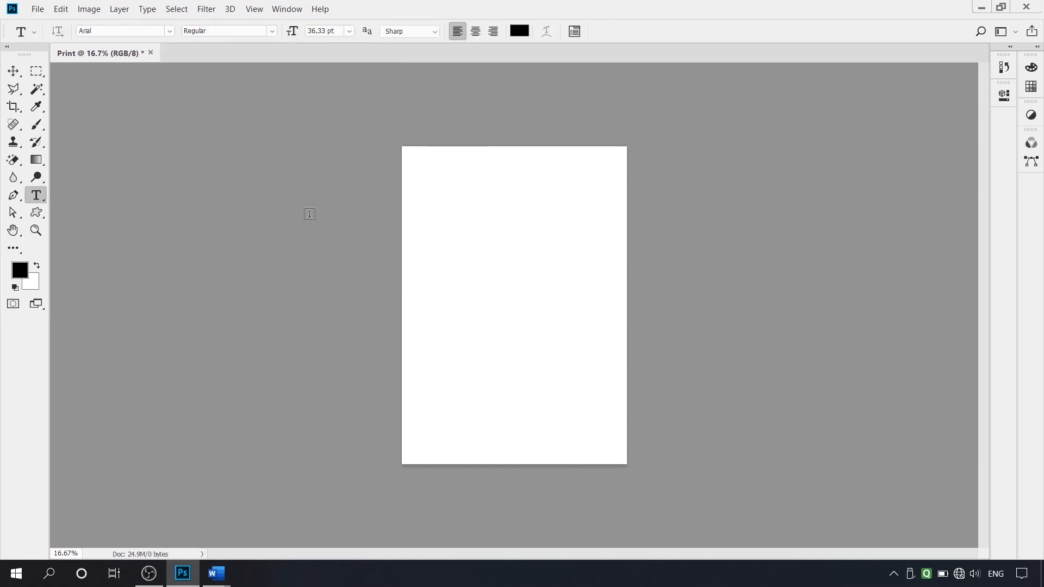
pyautogui.click(425, 182)
pyautogui.write('A')
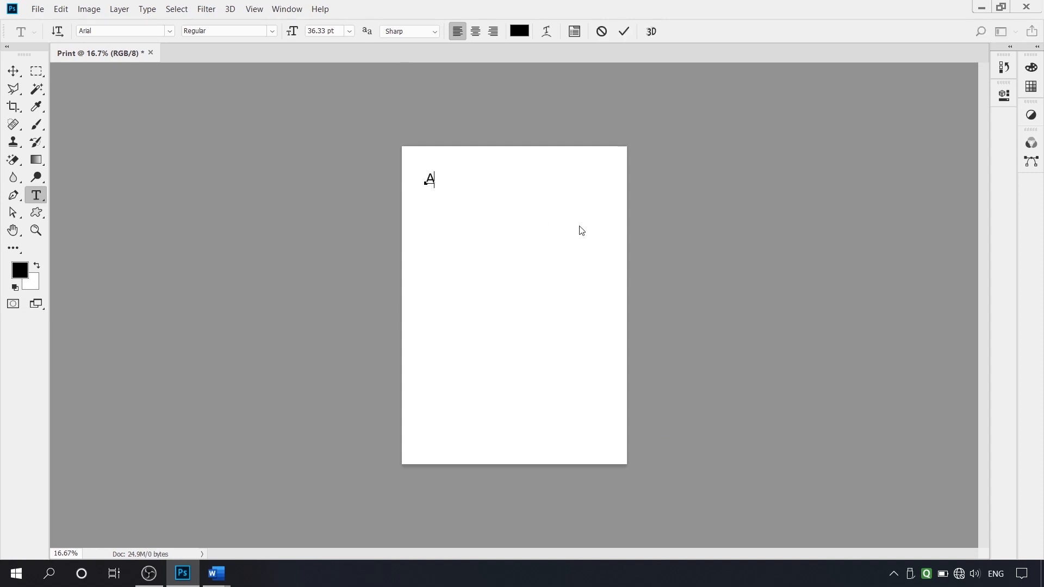
pyautogui.write('dobe Photoshop')
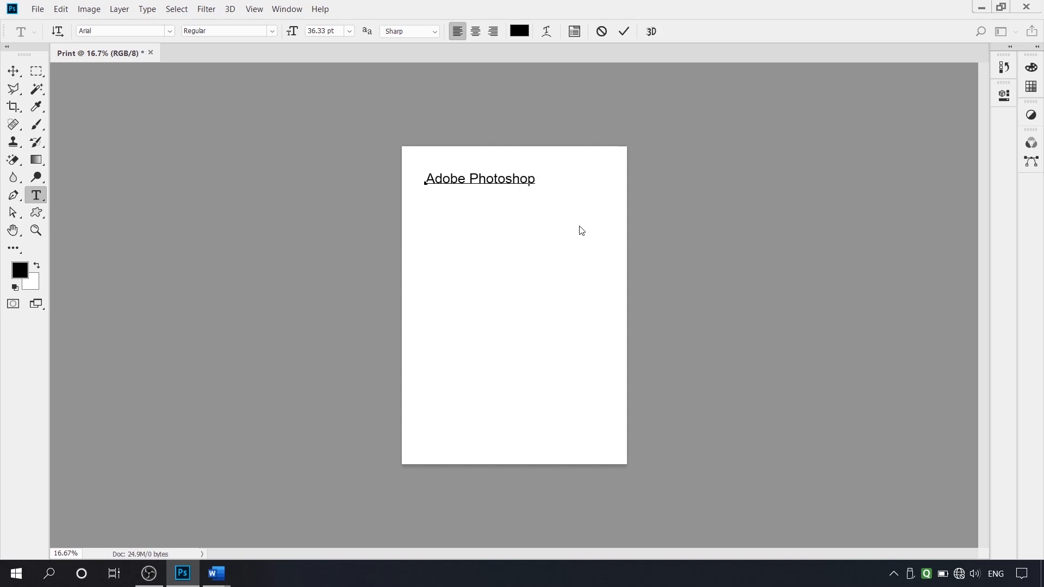
pyautogui.write(' CC')
pyautogui.click(13, 71)
pyautogui.moveTo(508, 179); pyautogui.dragTo(521, 183)
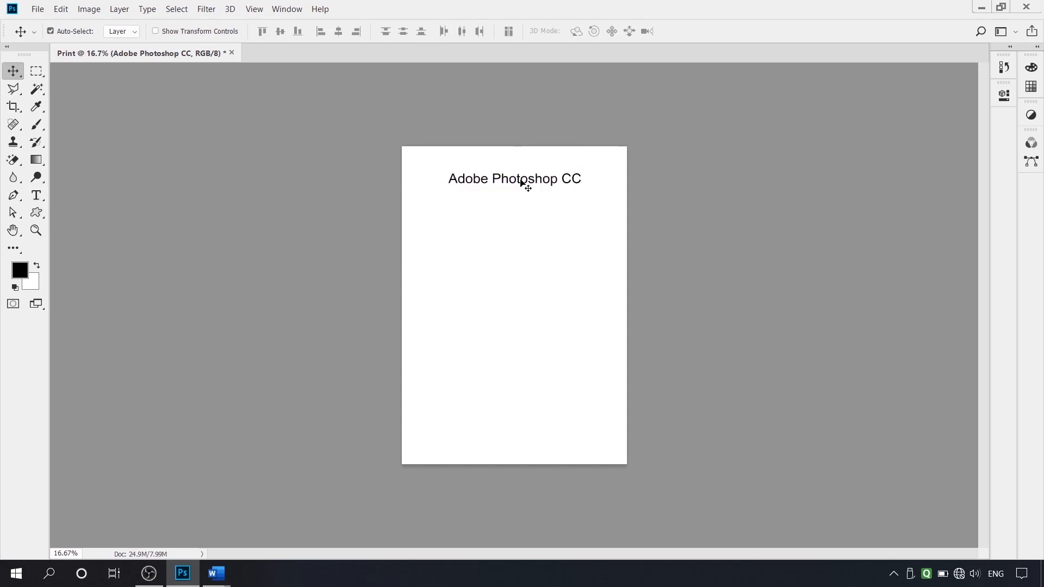
# Step: Draw a paragraph text box below the heading with the Type tool and fill it with five lines of random letters
pyautogui.press('t')
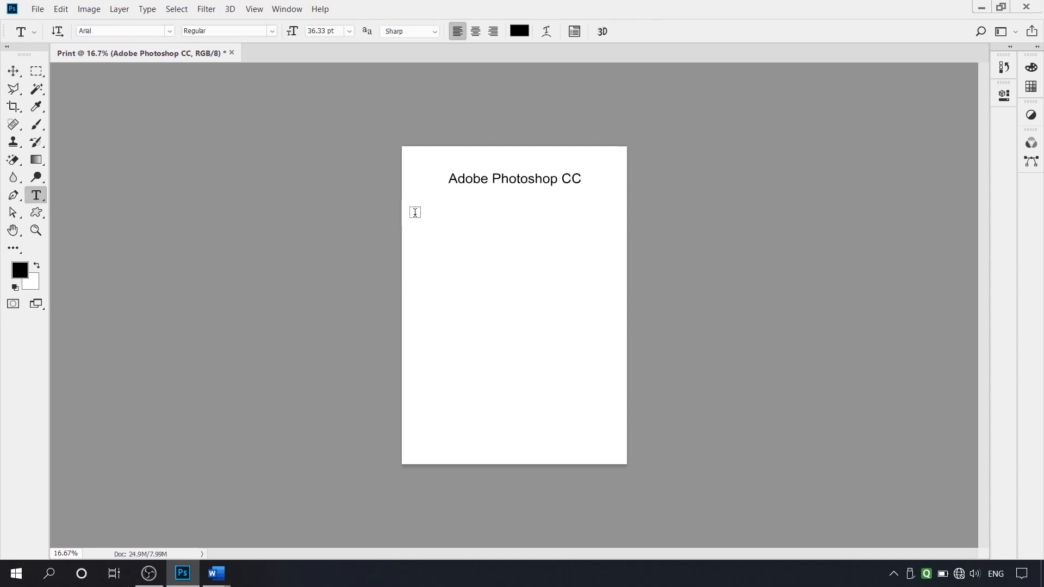
pyautogui.moveTo(415, 215); pyautogui.dragTo(548, 305)
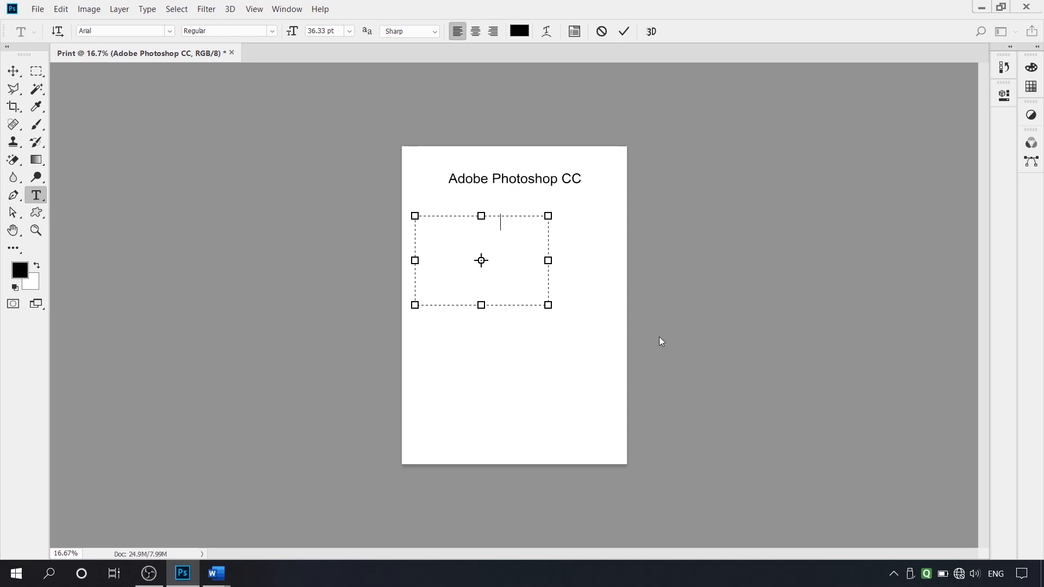
pyautogui.write('hjkdhsfkjhkjsdhfkjshdfkjsd')
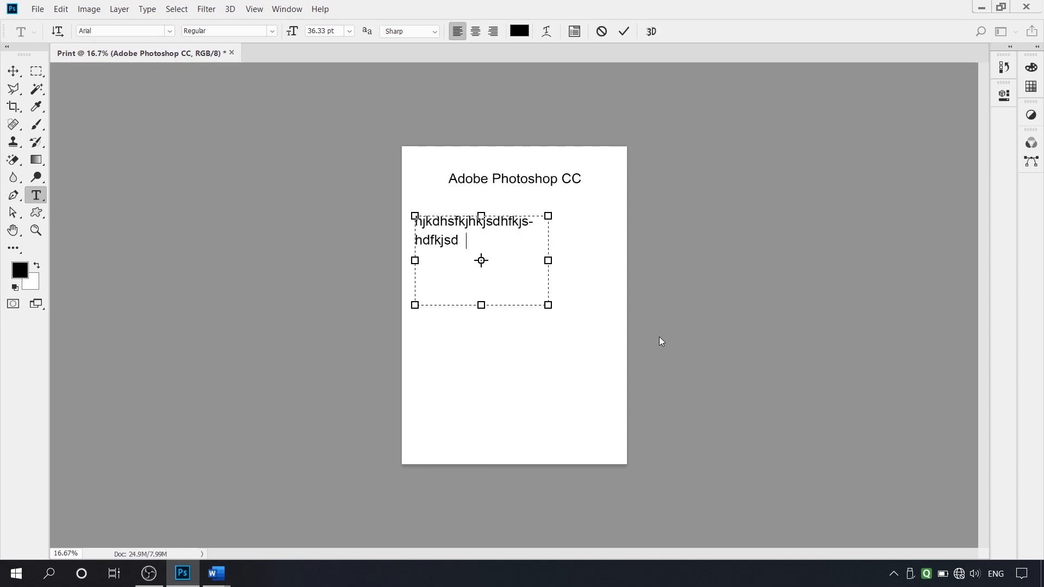
pyautogui.write('ueiqoweuoiqwueiw')
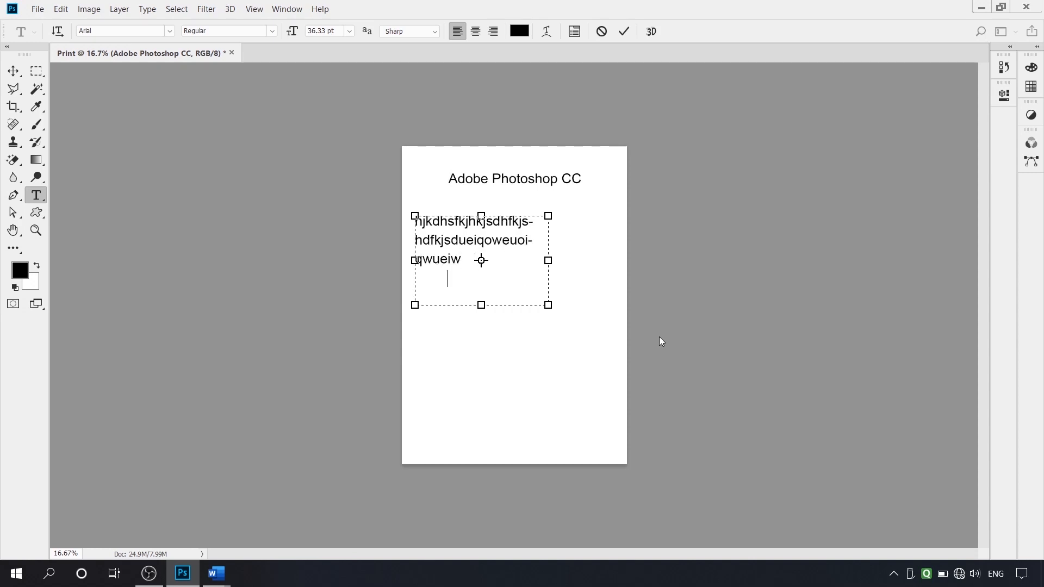
pyautogui.write('ueoiwqueoiqwueqwiueoiqwe')
pyautogui.write('ljlk')
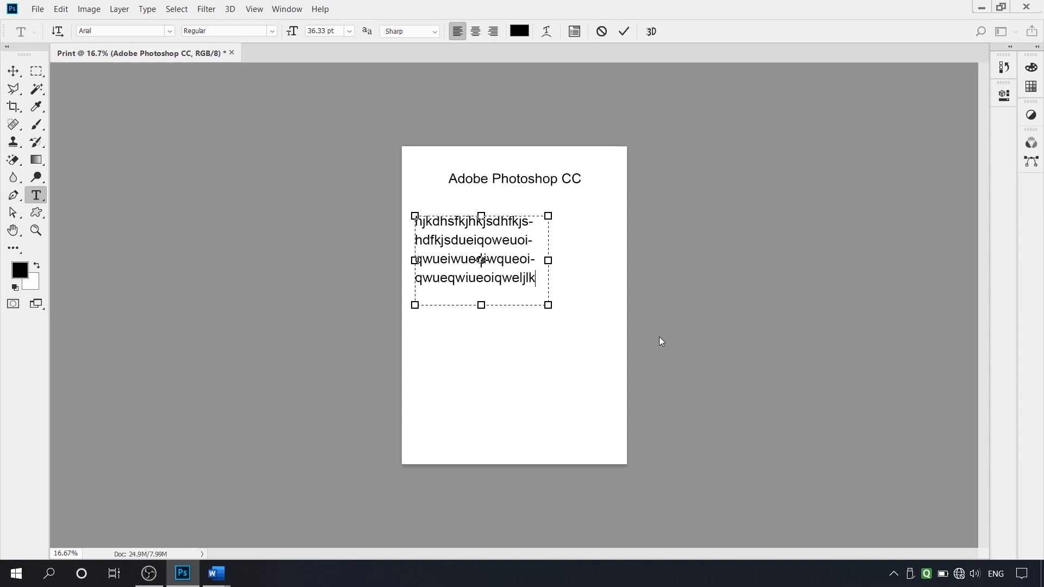
pyautogui.write('jlkjlk')
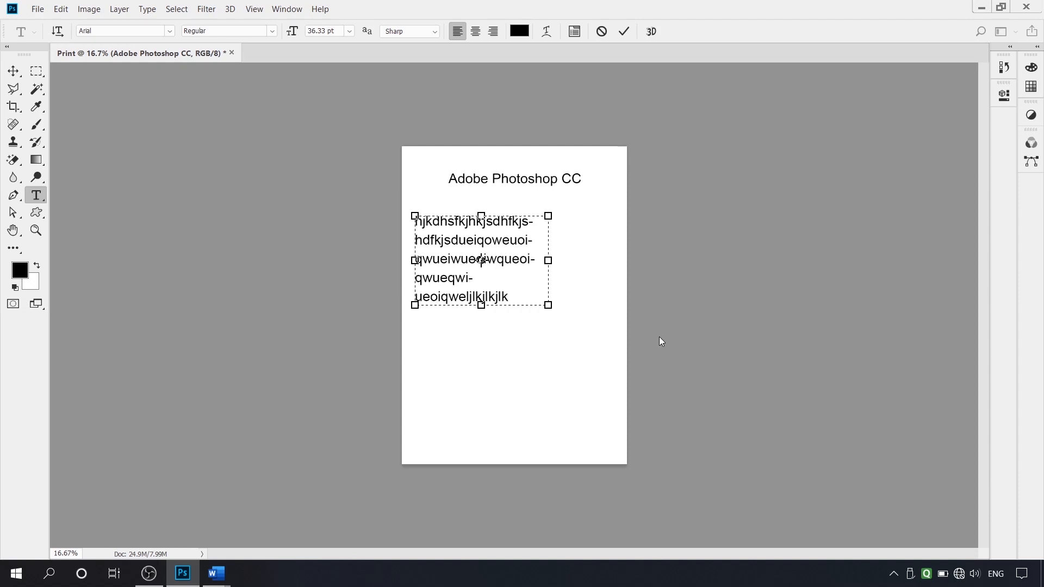
pyautogui.write('oiqwu')
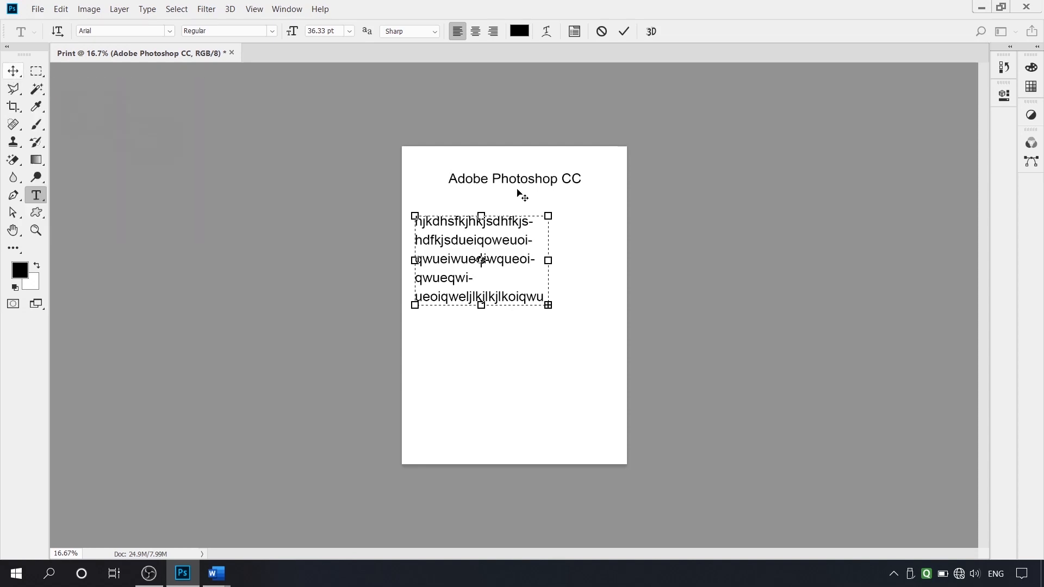
# Step: Show the layer list, commit the paragraph text and move it under the heading, slightly right and down
pyautogui.press('F7')
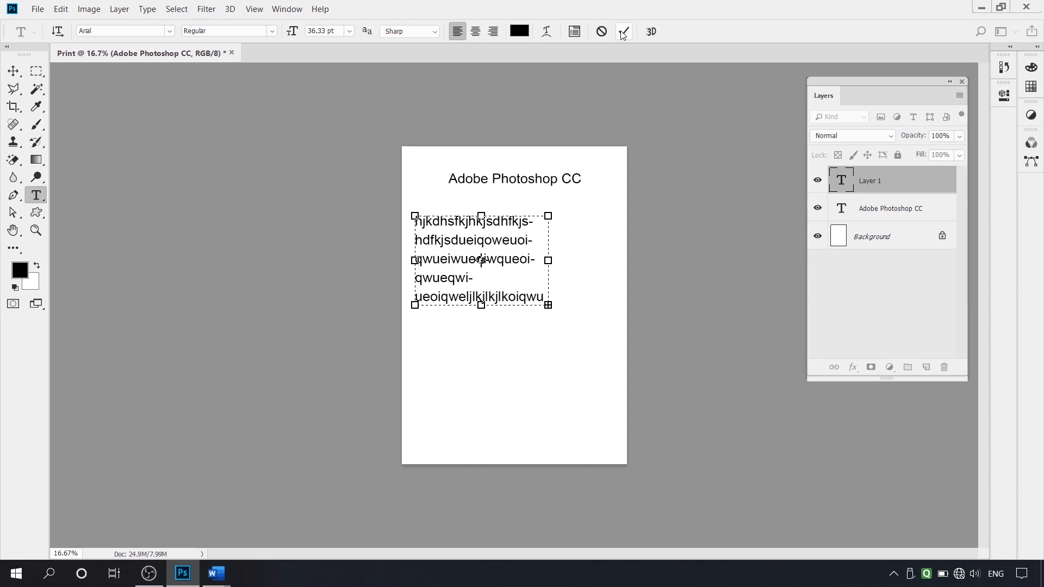
pyautogui.click(14, 71)
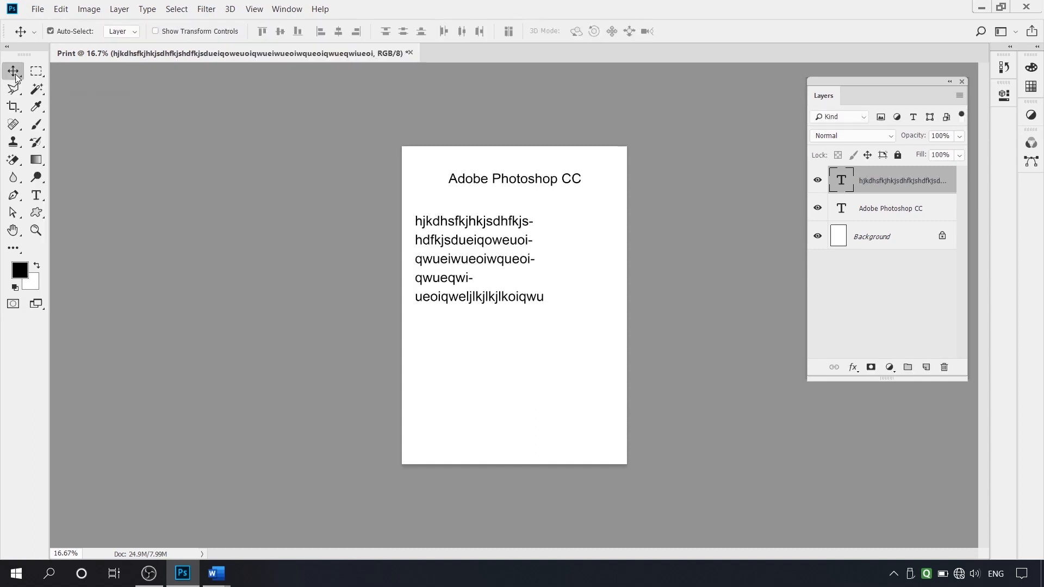
pyautogui.moveTo(446, 221); pyautogui.dragTo(478, 243)
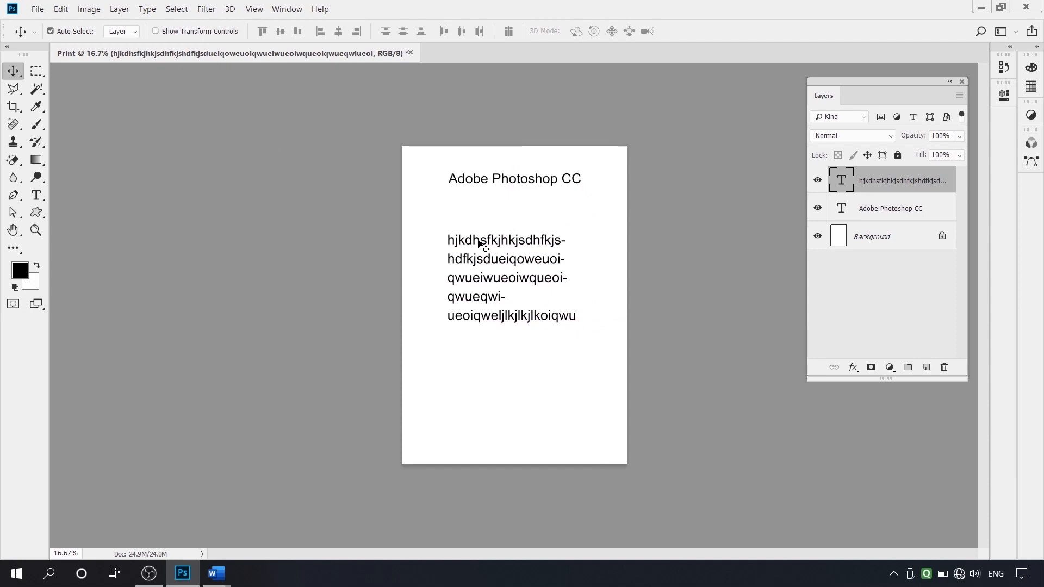
# Step: Delete the paragraph text layer and place the Layers panel closer to the page
pyautogui.press('Delete')
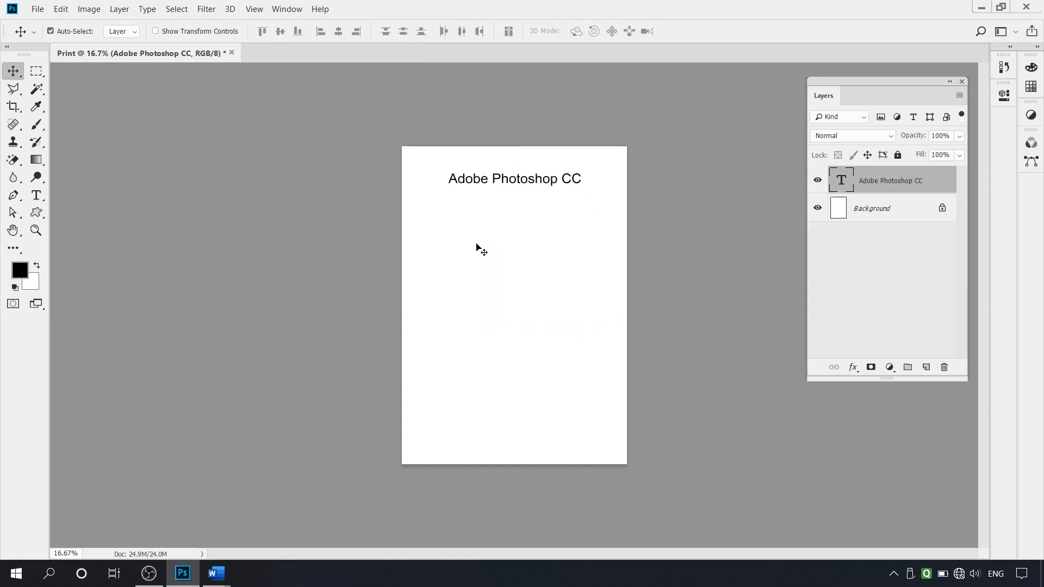
pyautogui.moveTo(872, 100); pyautogui.dragTo(760, 162)
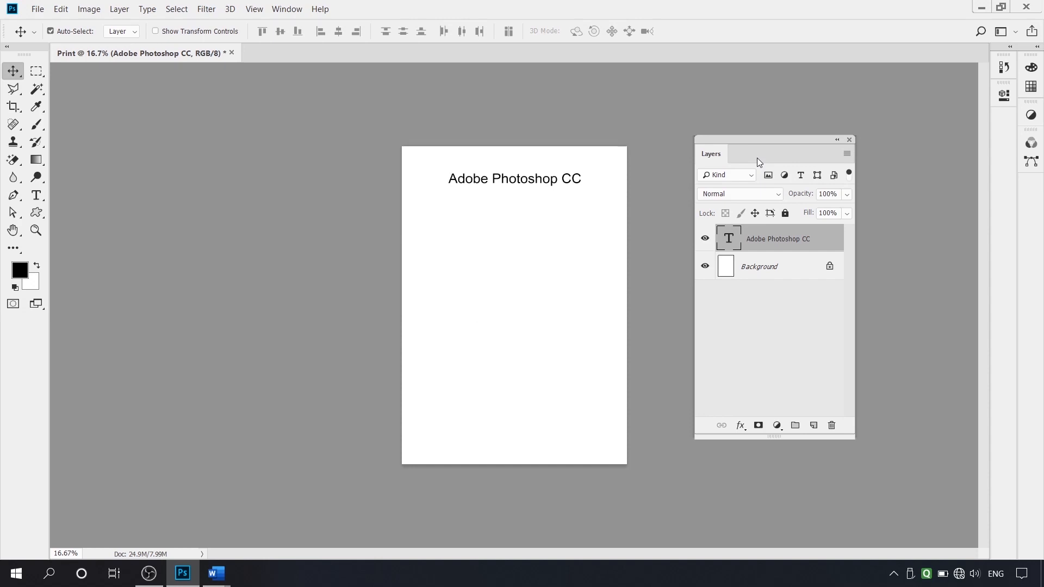
# Step: Toggle the visibility of the "Adobe Photoshop CC" text layer off and on several times to compare the page with and without it
pyautogui.click(706, 239)
pyautogui.click(706, 240)
pyautogui.click(706, 240)
pyautogui.click(706, 239)
pyautogui.click(706, 240)
pyautogui.click(706, 239)
pyautogui.click(706, 240)
pyautogui.click(706, 240)
pyautogui.click(706, 240)
pyautogui.click(706, 240)
pyautogui.click(706, 241)
pyautogui.click(706, 240)
pyautogui.click(706, 240)
pyautogui.click(707, 240)
# Step: Place the text cursor inside the existing "Adobe Photoshop CC" heading with the Type tool and leave text editing again
pyautogui.moveTo(552, 181); pyautogui.dragTo(477, 217)
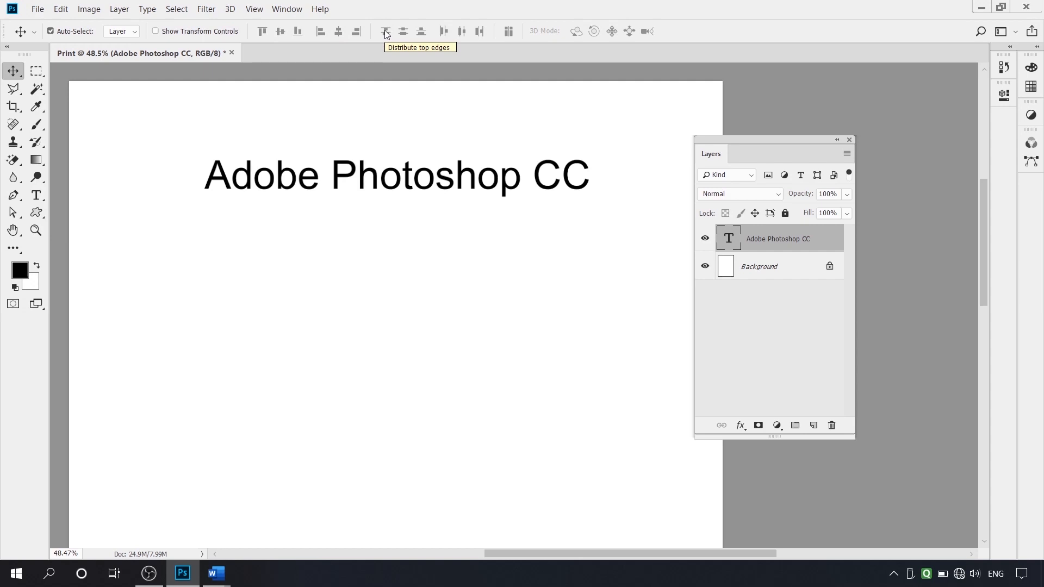
pyautogui.click(42, 198)
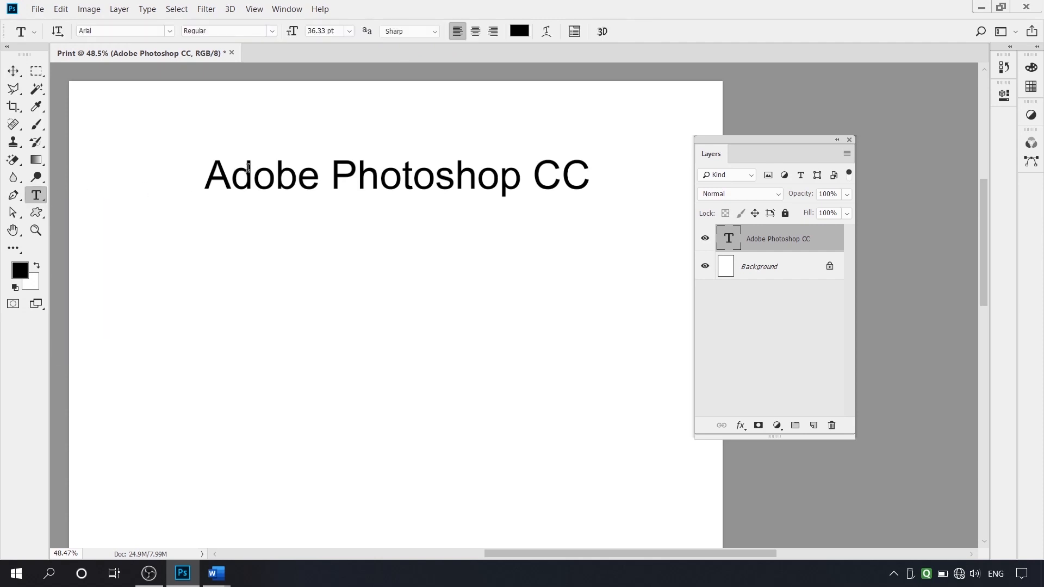
pyautogui.click(248, 167)
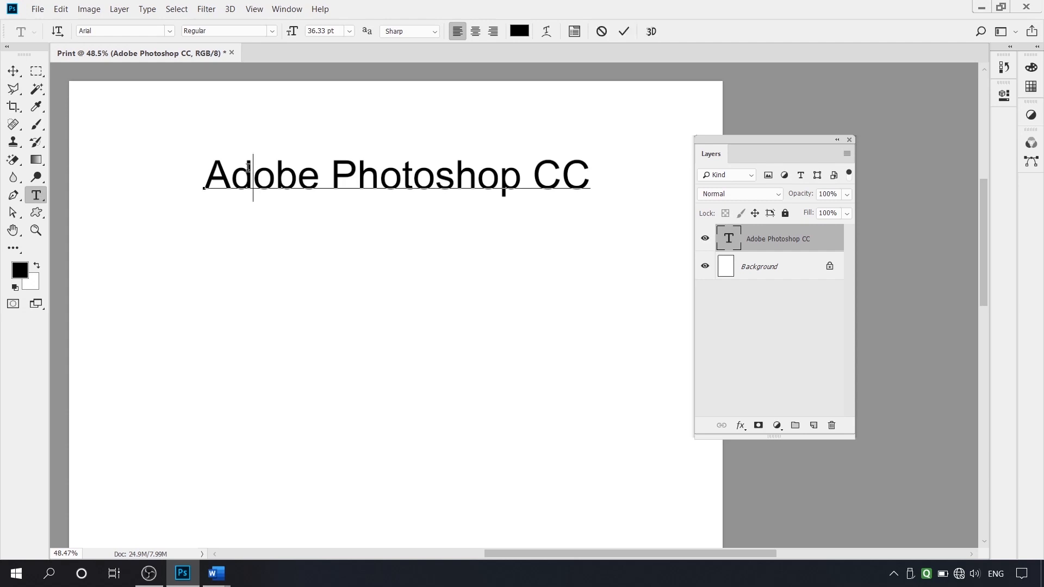
pyautogui.click(13, 71)
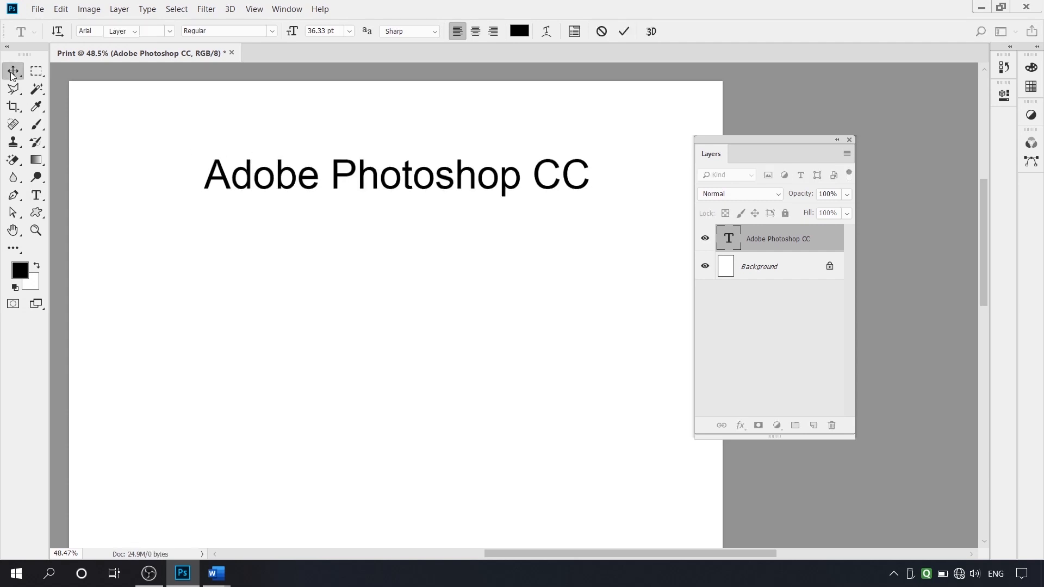
# Step: Add a new point text layer reading "gfdgdfgdfggdfgdfg" in the empty area below the heading and commit it
pyautogui.click(38, 195)
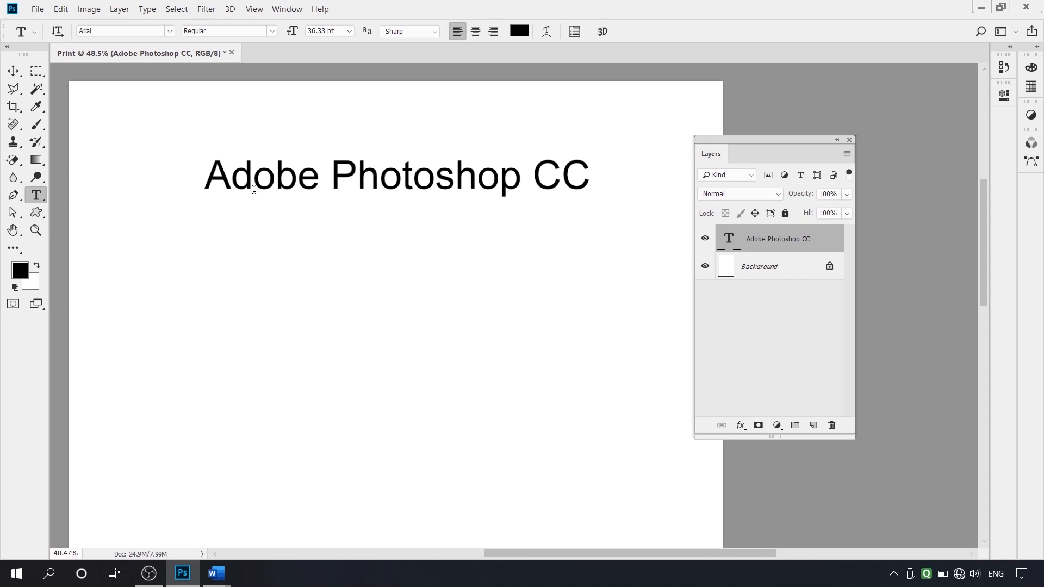
pyautogui.click(228, 268)
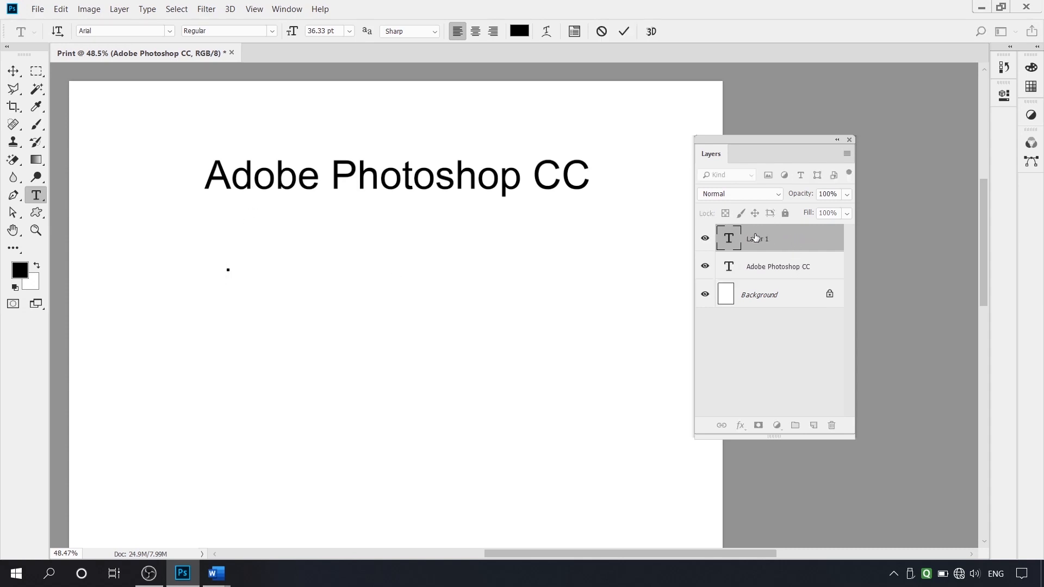
pyautogui.write('gfdgdfgdfg')
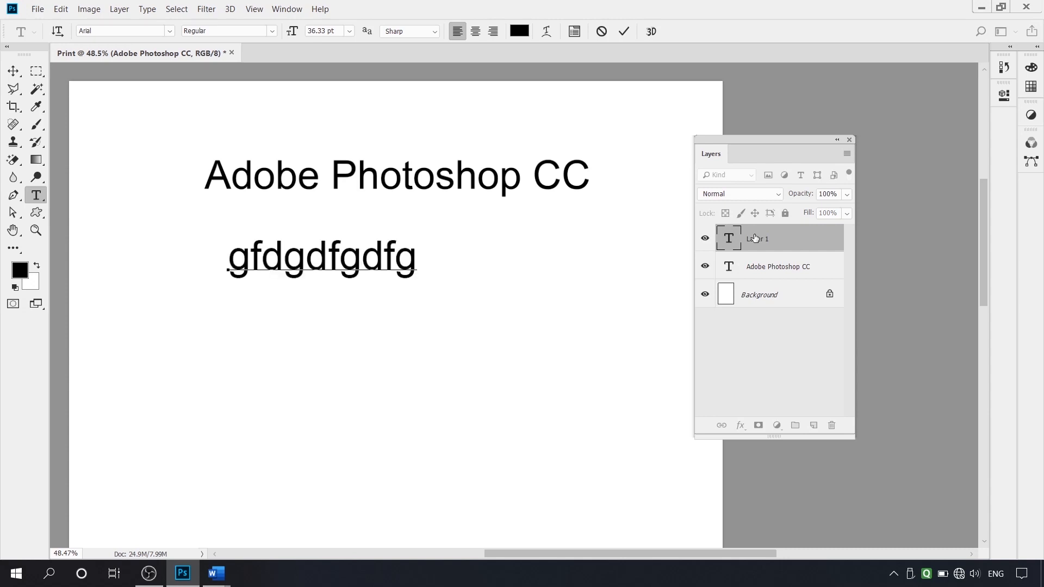
pyautogui.write('gdfgdfg')
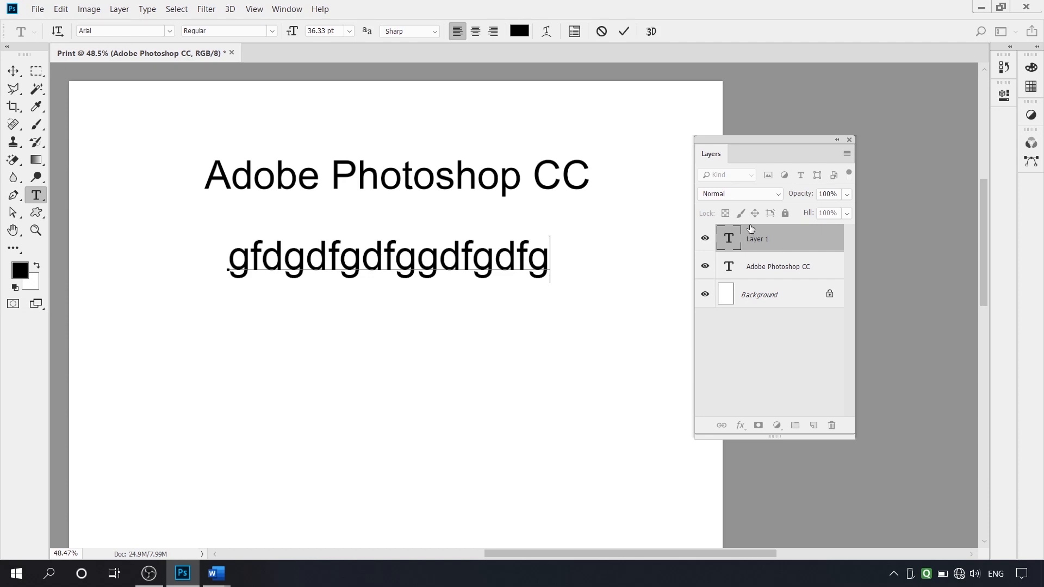
pyautogui.click(13, 71)
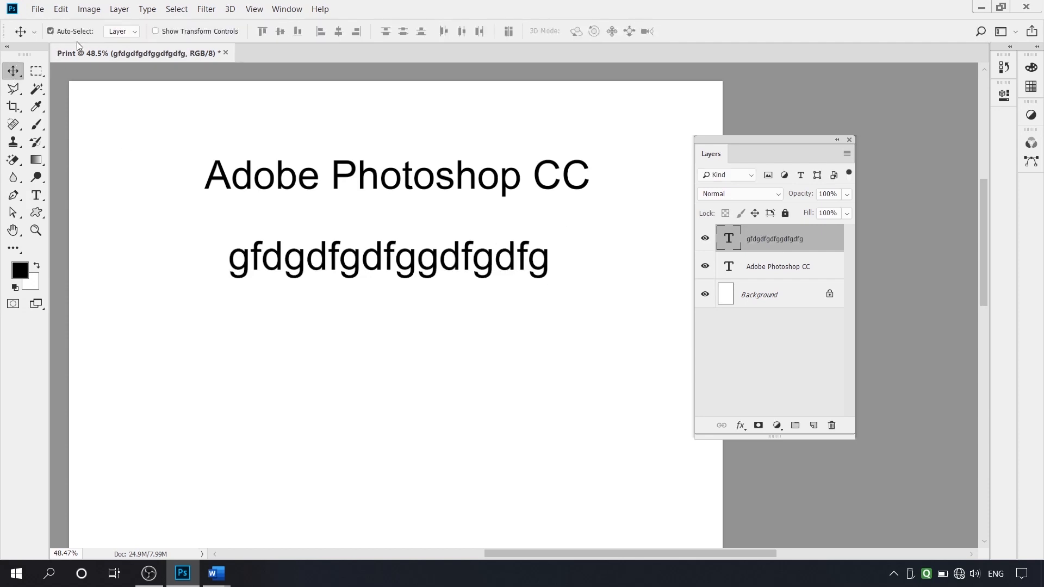
# Step: Delete the "gfdgdfgdfggdfgdfg" text layer and place the text cursor inside the "Adobe Photoshop CC" heading with the Type tool
pyautogui.press('Delete')
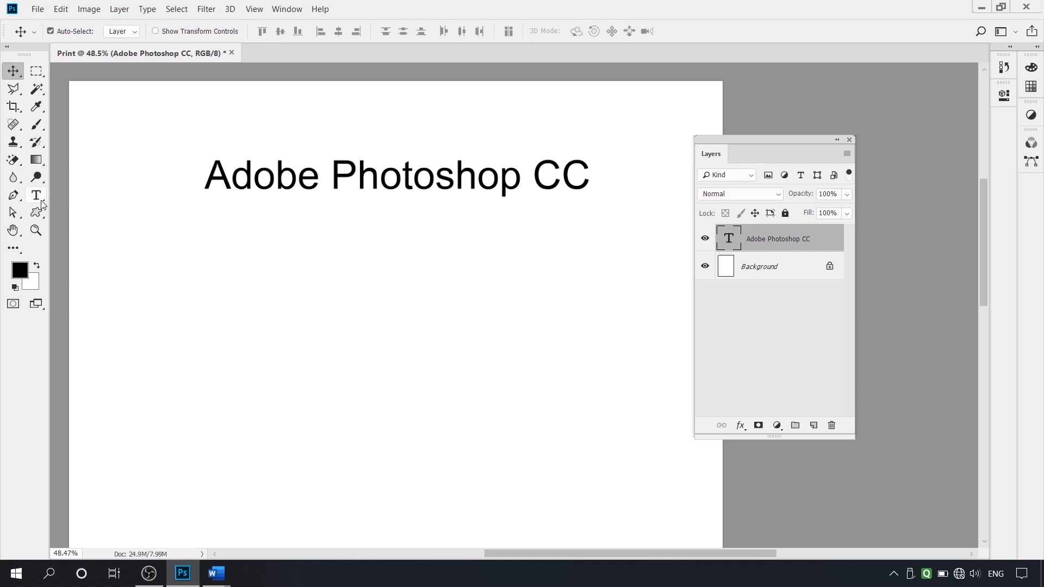
pyautogui.click(41, 200)
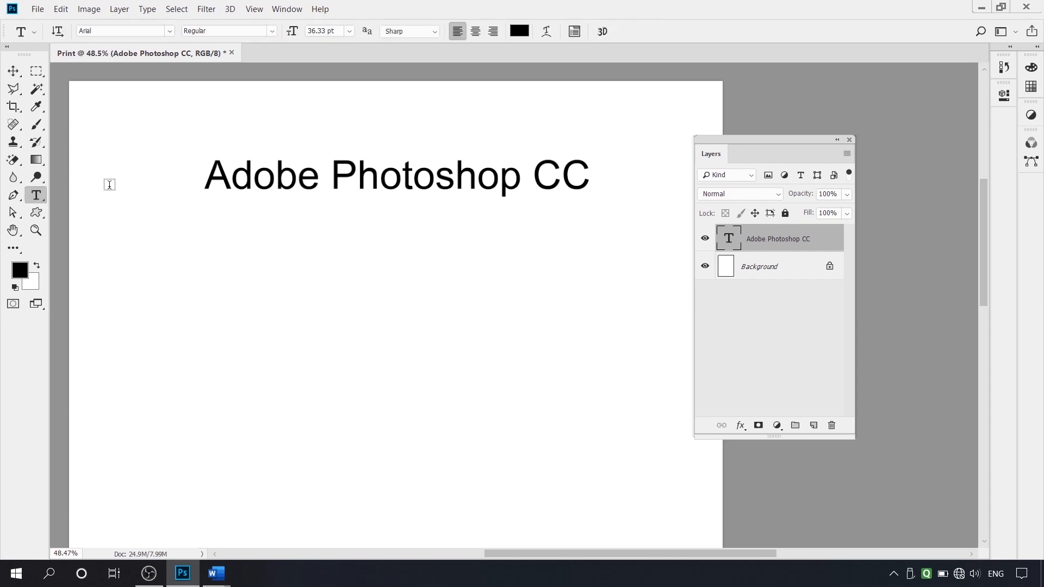
pyautogui.click(224, 177)
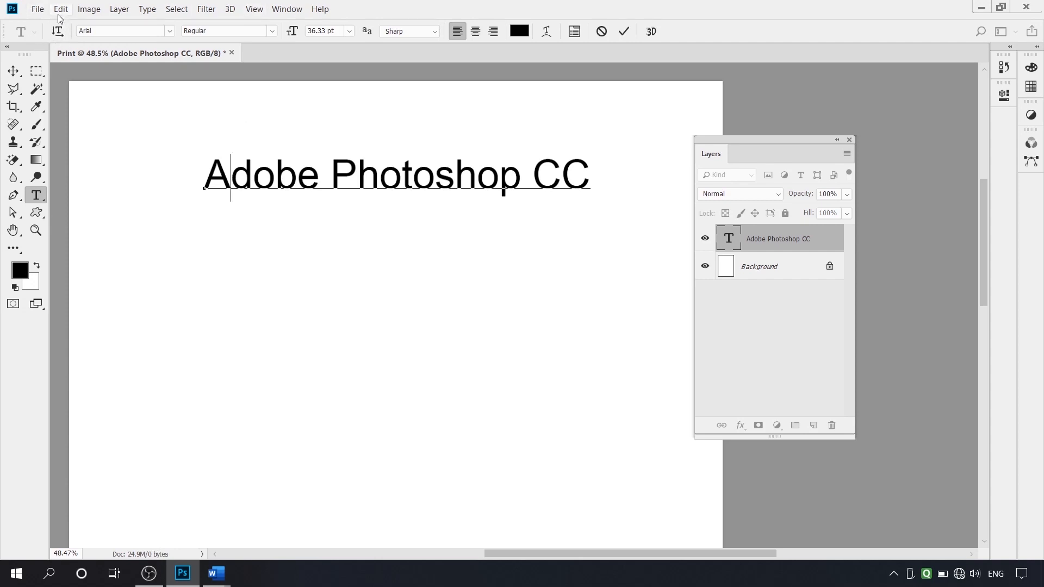
pyautogui.click(176, 9)
pyautogui.moveTo(212, 10)
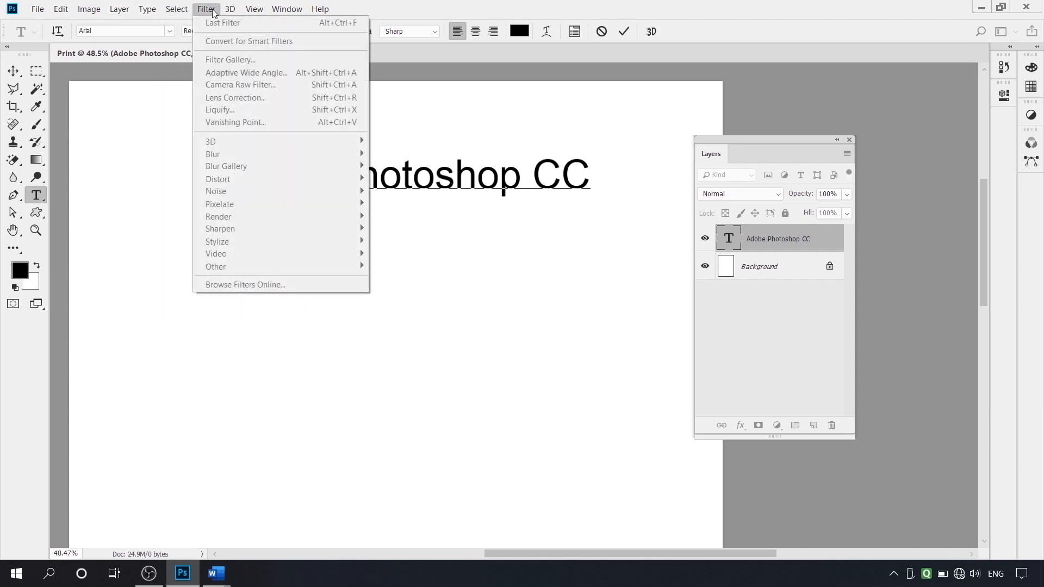
pyautogui.click(431, 5)
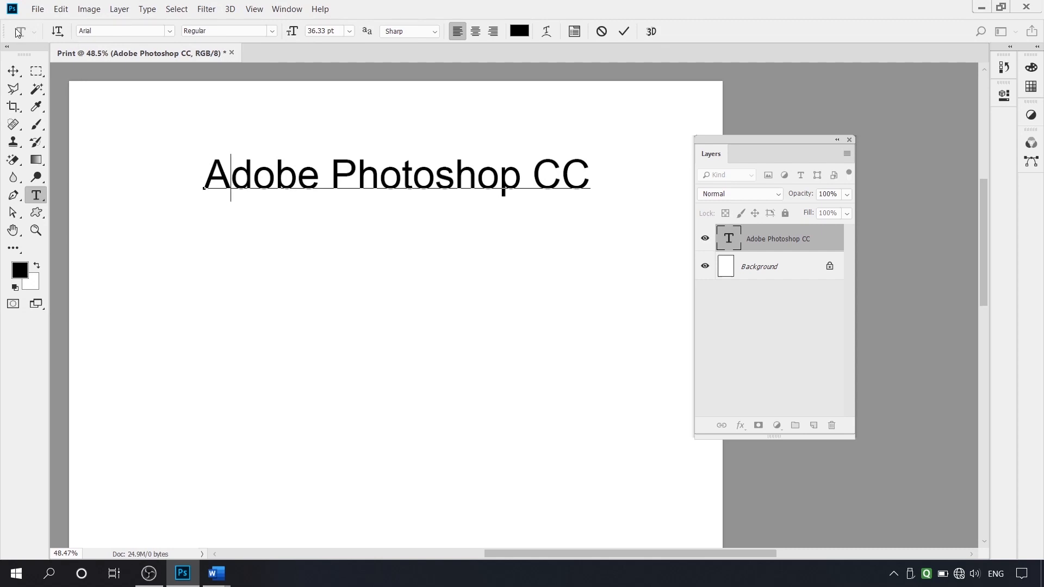
# Step: Detach the Type tool's options bar, float it over the page and dock it back beneath the menu bar
pyautogui.moveTo(3, 33); pyautogui.dragTo(101, 119)
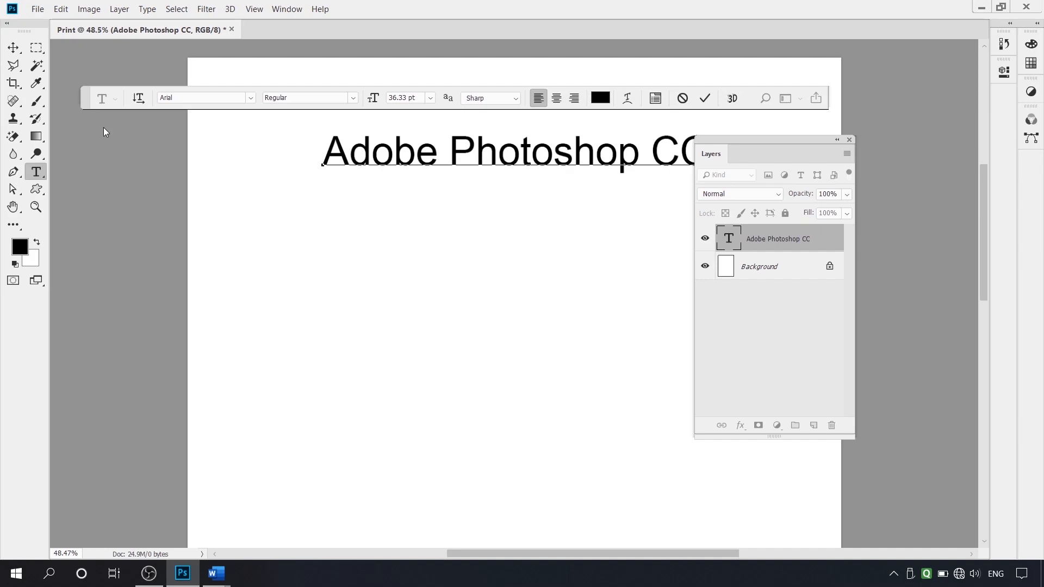
pyautogui.moveTo(90, 102); pyautogui.dragTo(119, 106)
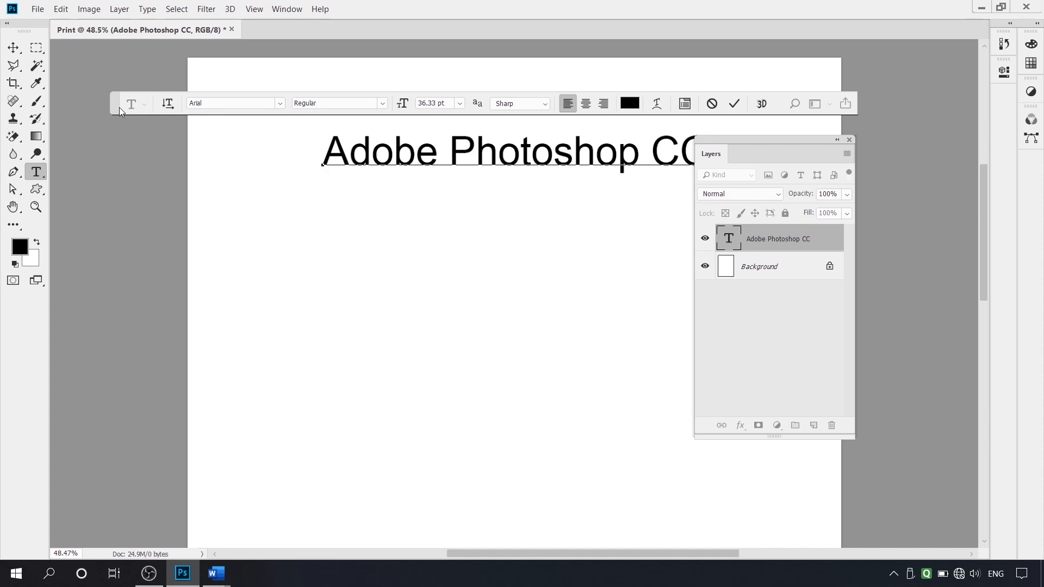
pyautogui.moveTo(119, 106); pyautogui.dragTo(54, 27)
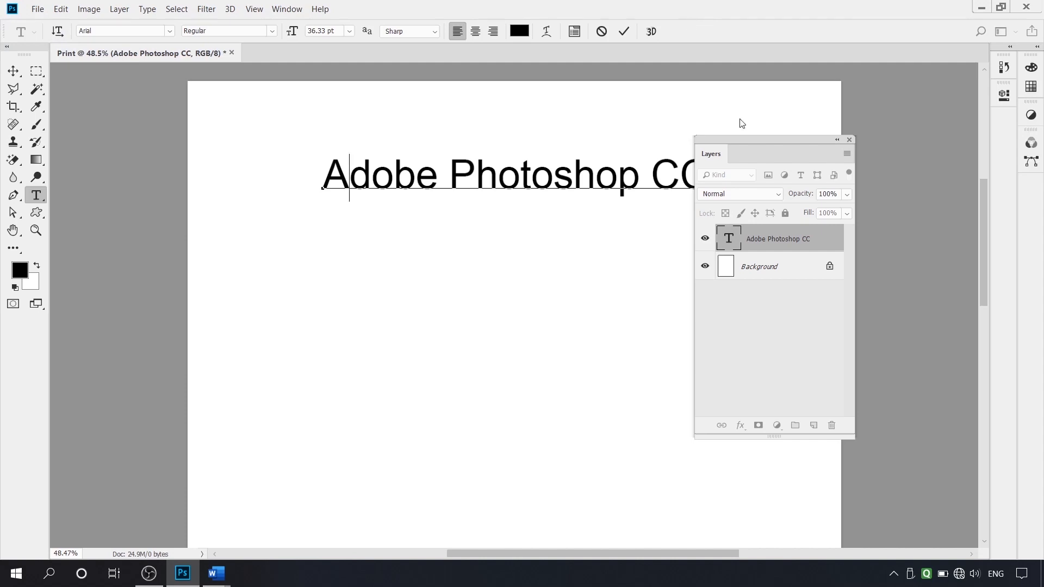
# Step: Move the Layers panel clear of the heading, select the whole "Adobe Photoshop CC" text repeatedly with the Type tool and leave text editing
pyautogui.moveTo(801, 147); pyautogui.dragTo(935, 117)
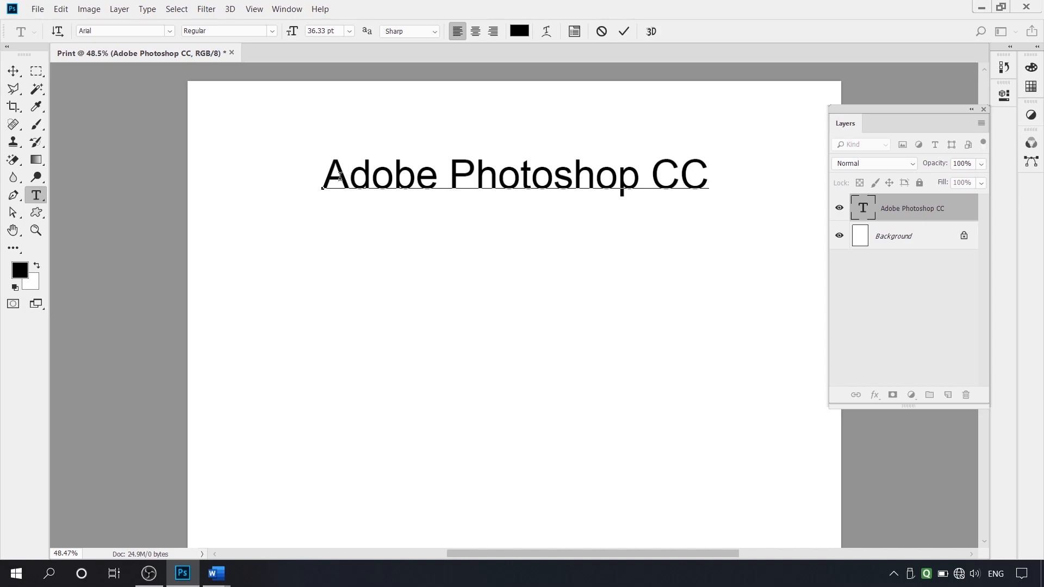
pyautogui.click(325, 183)
pyautogui.moveTo(327, 181); pyautogui.dragTo(734, 181)
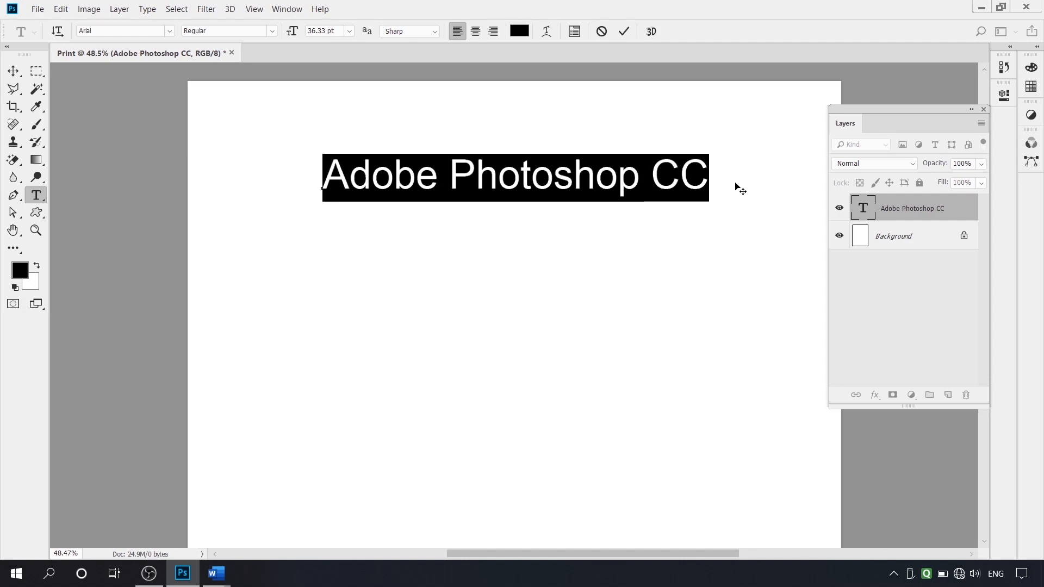
pyautogui.click(476, 169)
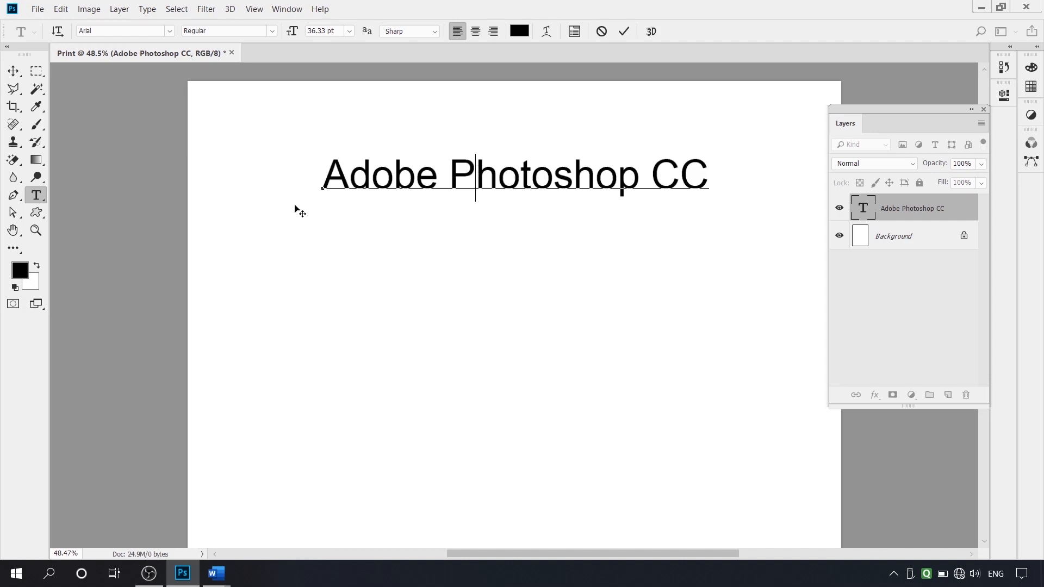
pyautogui.moveTo(325, 180); pyautogui.dragTo(715, 211)
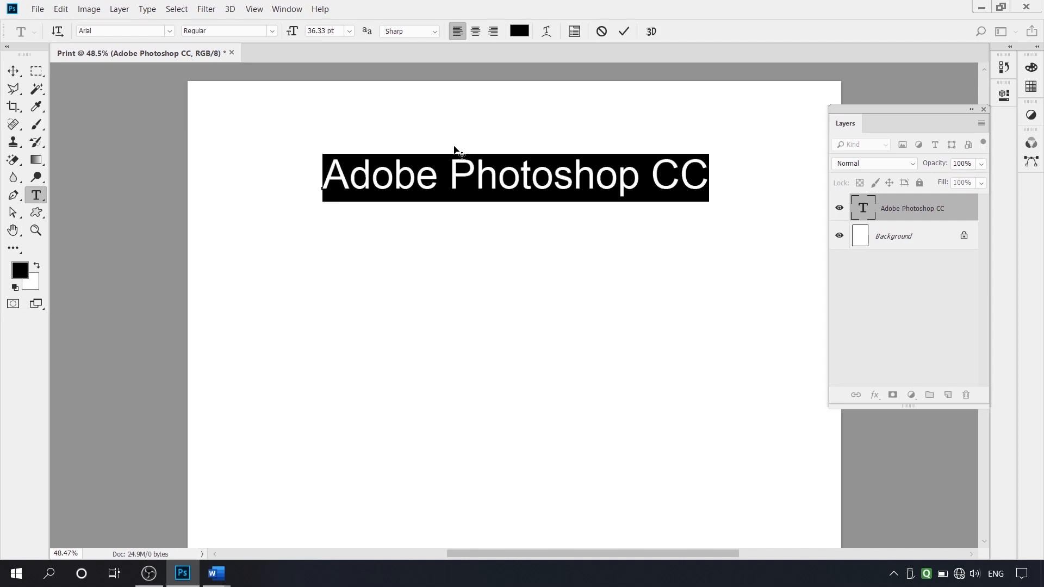
pyautogui.click(371, 179)
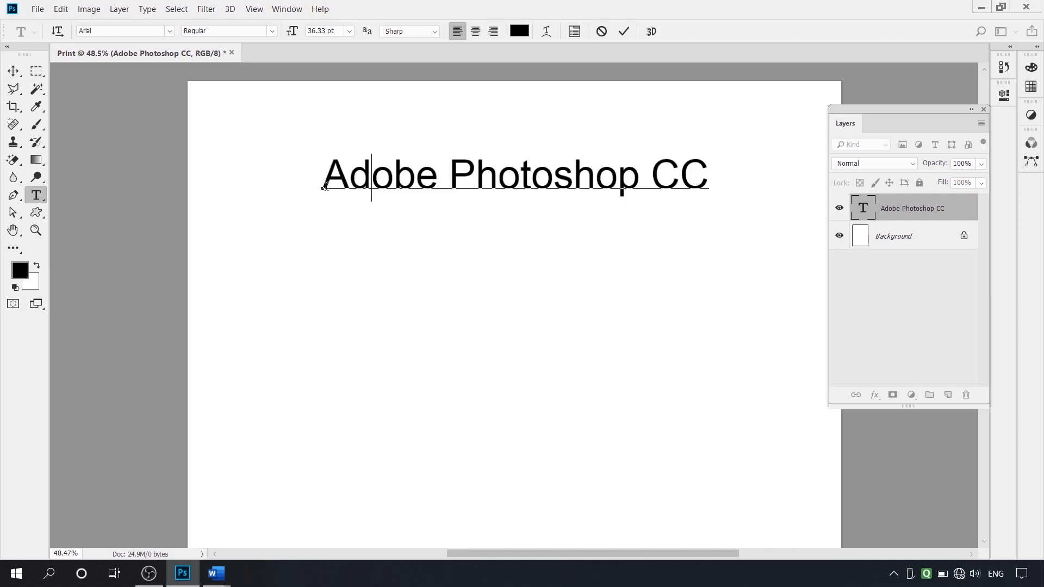
pyautogui.click(322, 183)
pyautogui.moveTo(322, 183); pyautogui.dragTo(739, 194)
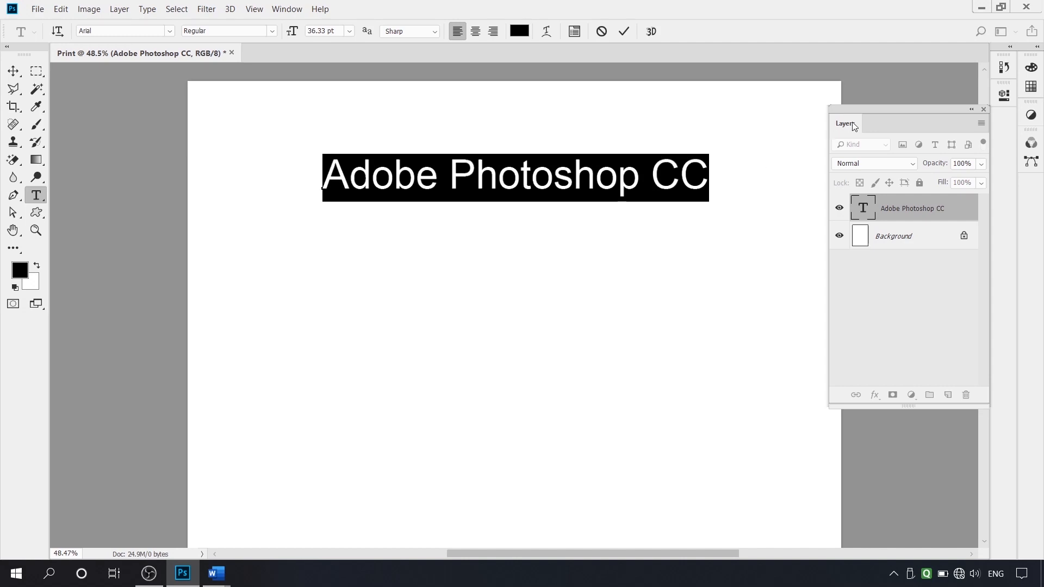
pyautogui.click(13, 71)
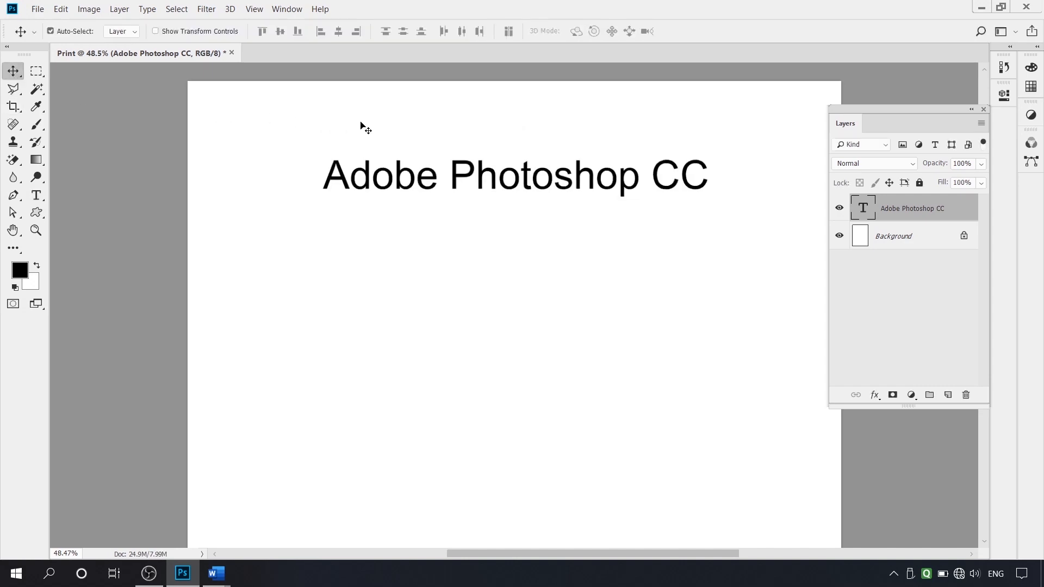
# Step: Place the Layers panel nearer the heading, select all the heading text through its layer and leave text editing again
pyautogui.moveTo(502, 299); pyautogui.dragTo(442, 295)
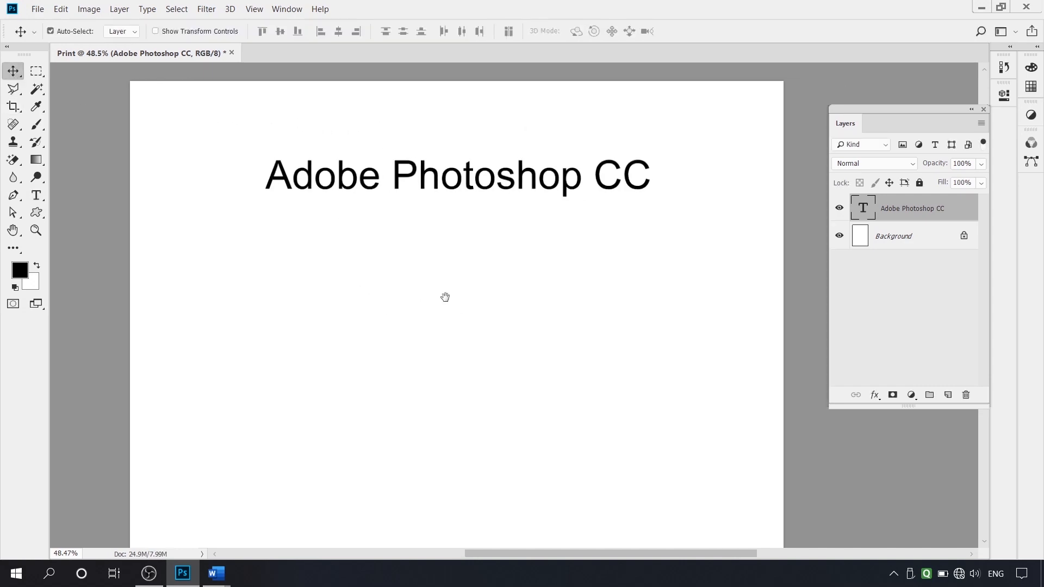
pyautogui.moveTo(892, 124); pyautogui.dragTo(822, 144)
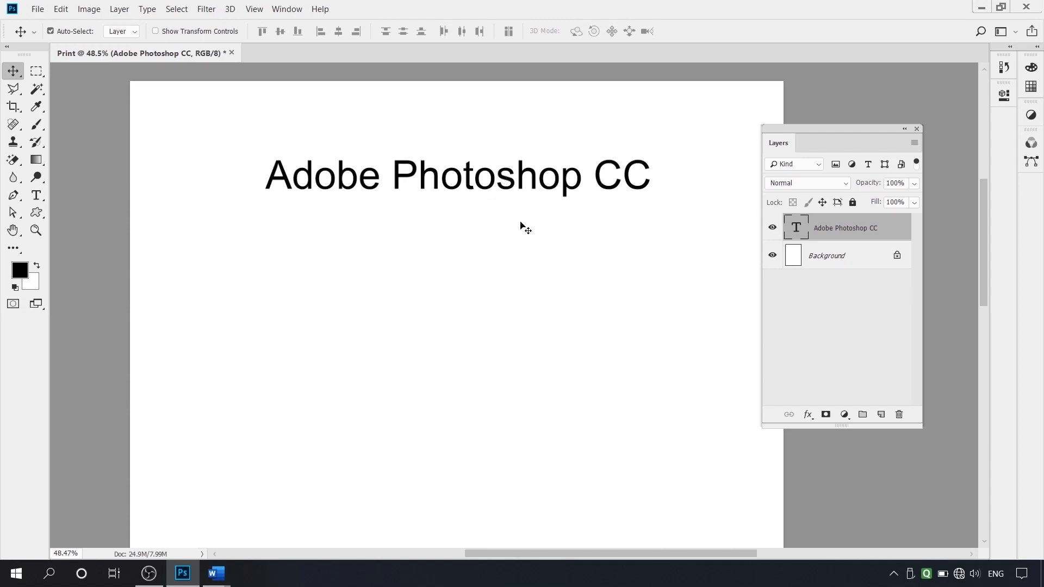
pyautogui.doubleClick(796, 231)
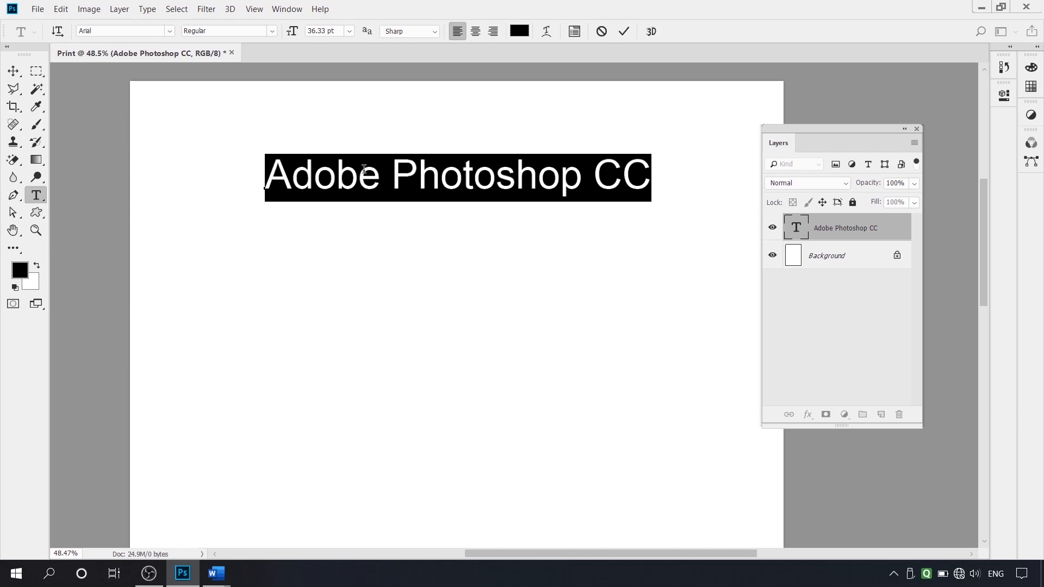
pyautogui.click(12, 73)
# Step: Place the Layers panel beside the page and select all the heading text for editing through its "Adobe Photoshop CC" layer
pyautogui.moveTo(836, 98); pyautogui.dragTo(879, 114)
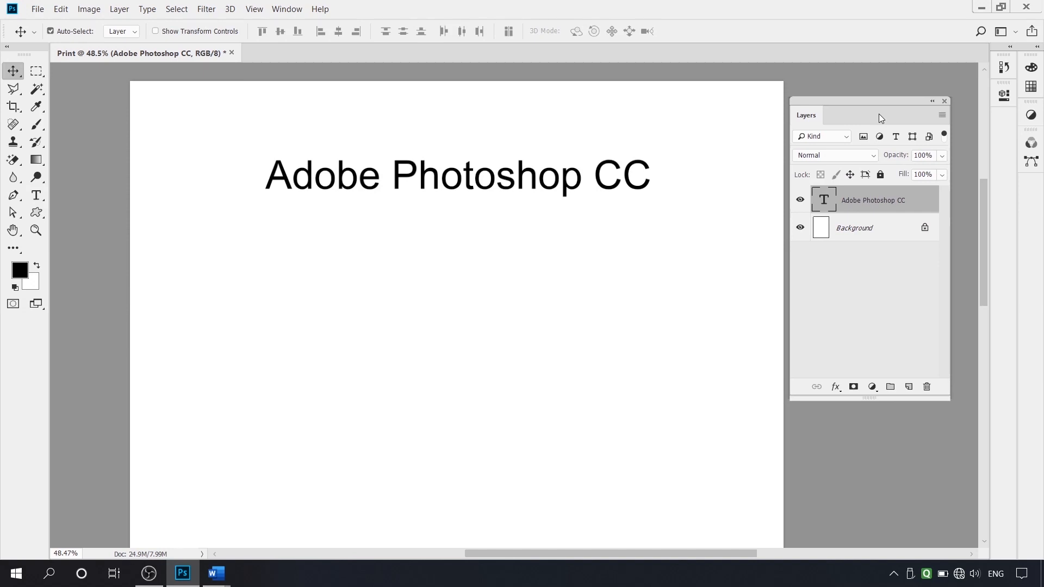
pyautogui.click(288, 7)
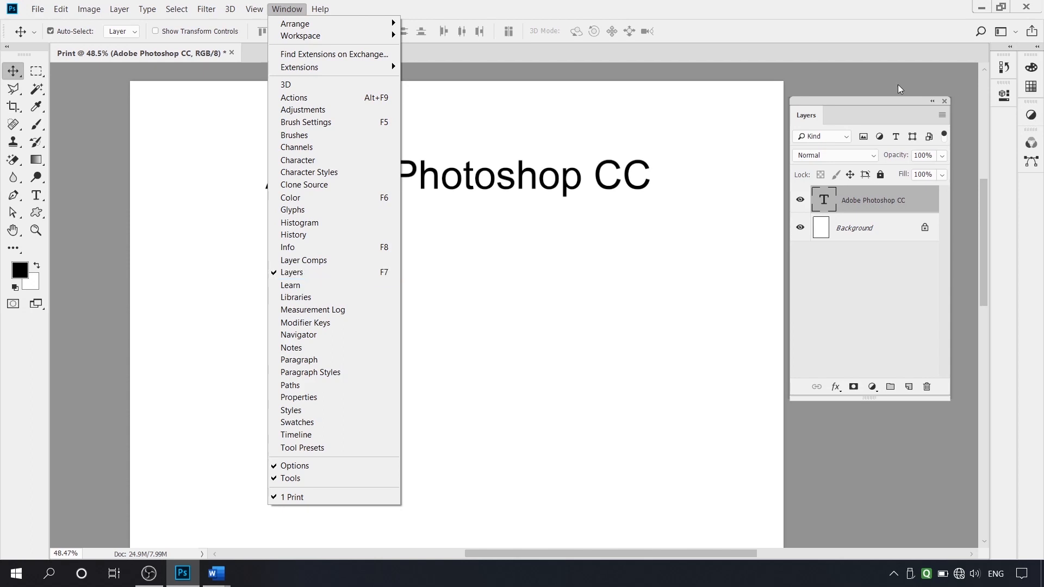
pyautogui.moveTo(883, 111); pyautogui.dragTo(879, 90)
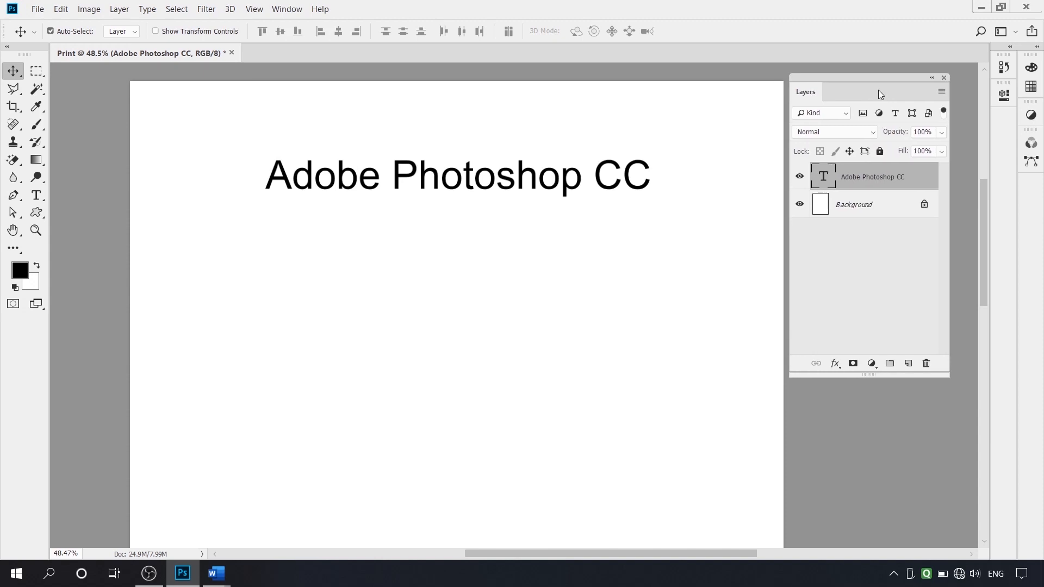
pyautogui.doubleClick(827, 178)
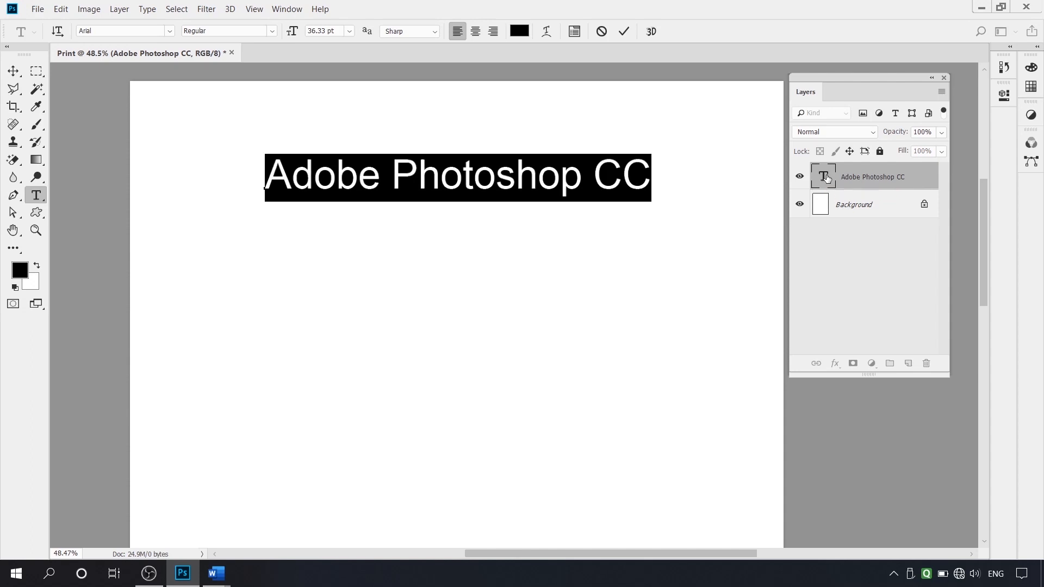
# Step: Mark AlienCaret, Century725 Cn BT, Corbel and Embassy BT as favorite fonts in the font list
pyautogui.click(170, 32)
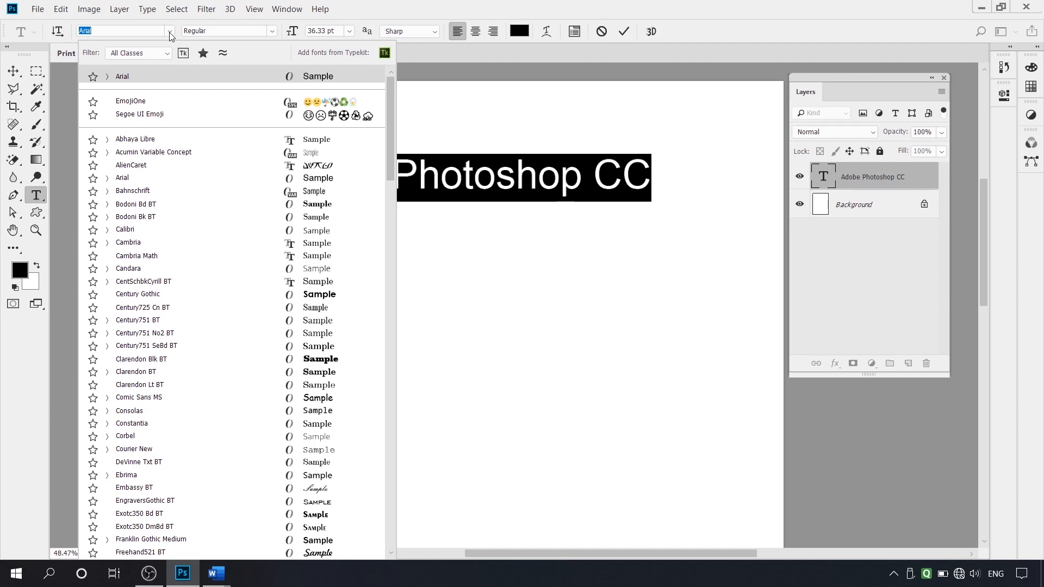
pyautogui.click(169, 32)
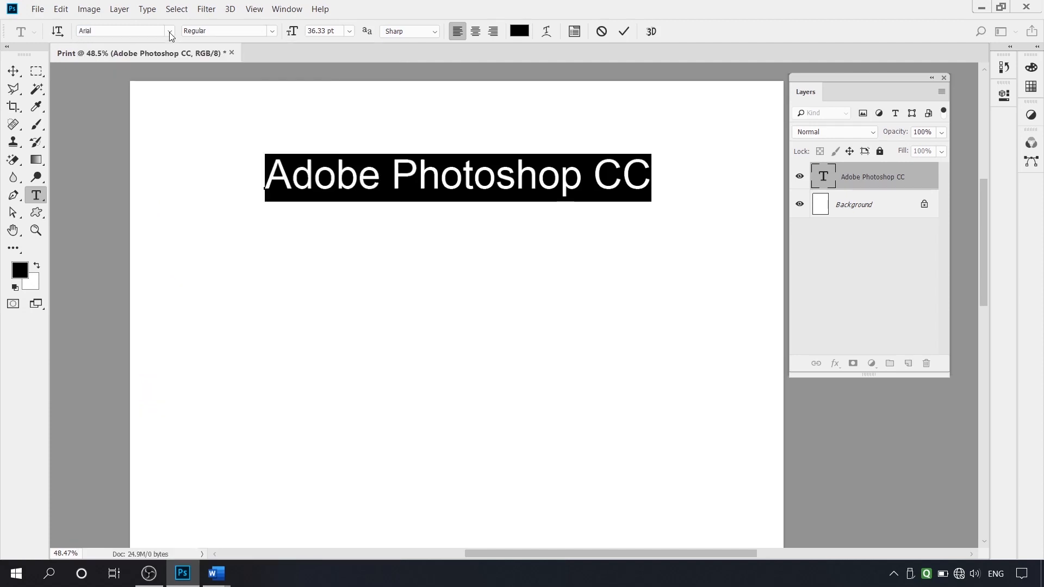
pyautogui.click(169, 33)
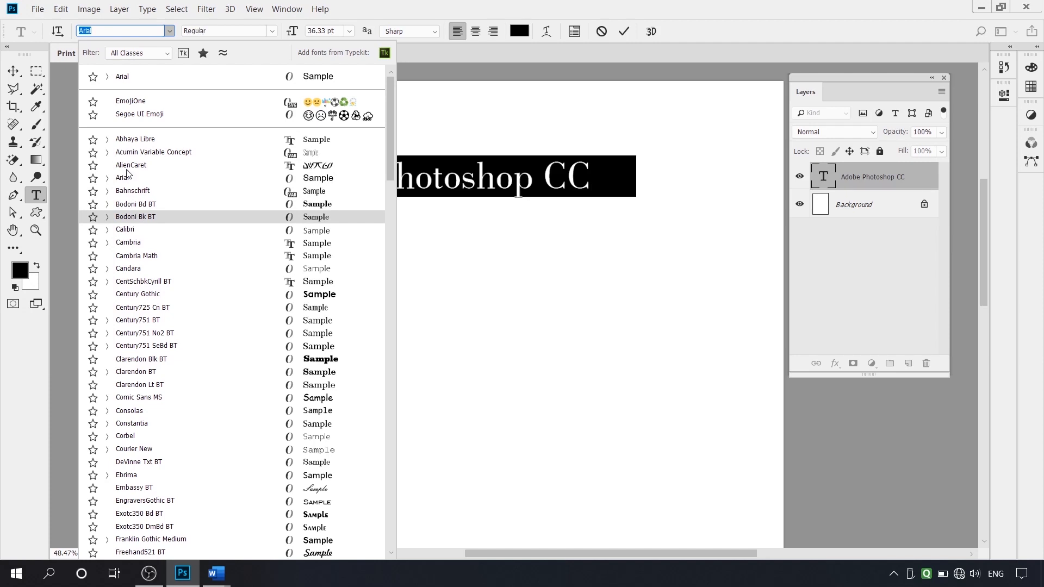
pyautogui.click(93, 165)
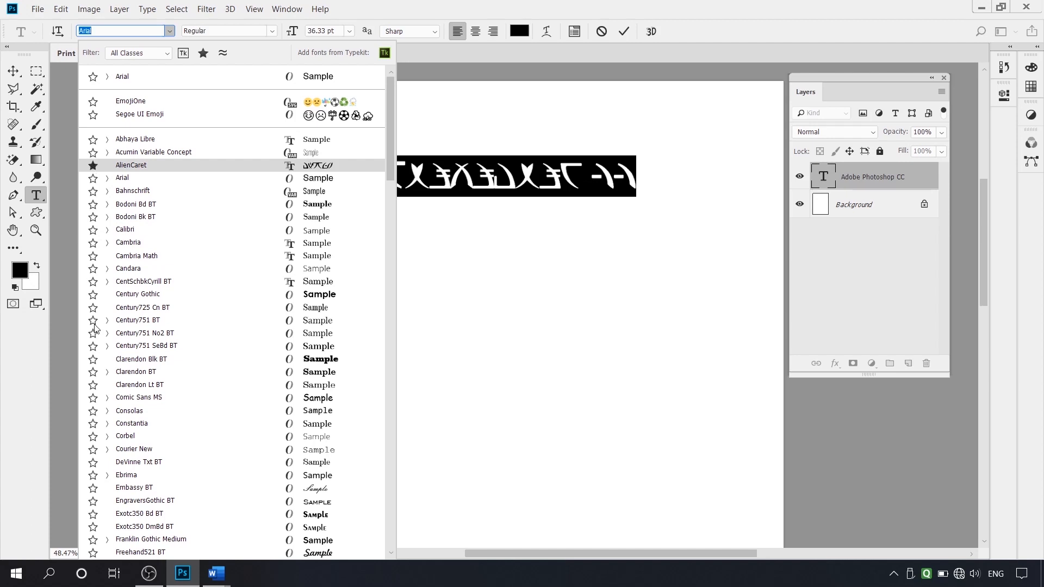
pyautogui.click(92, 308)
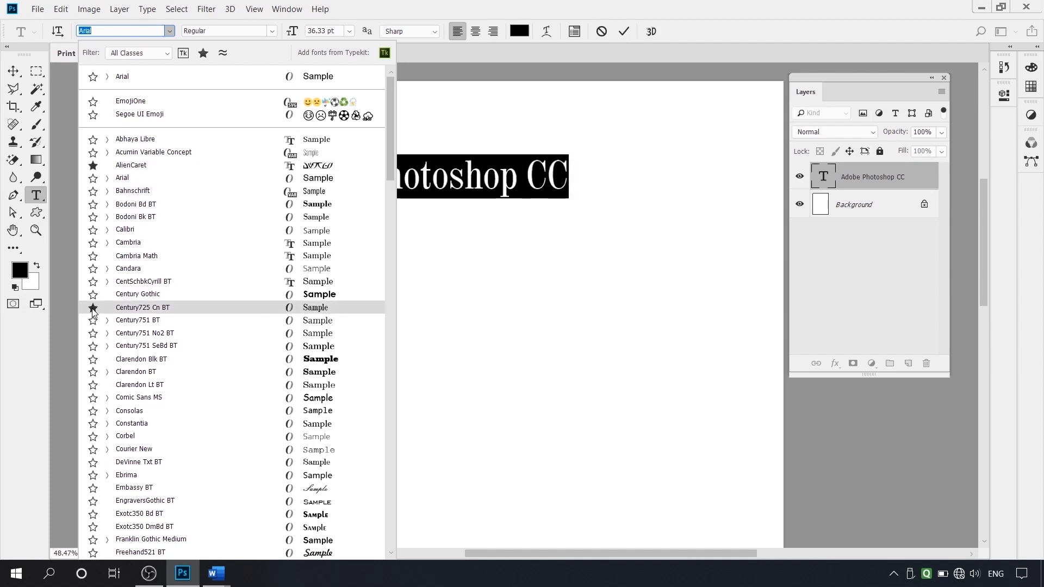
pyautogui.click(93, 437)
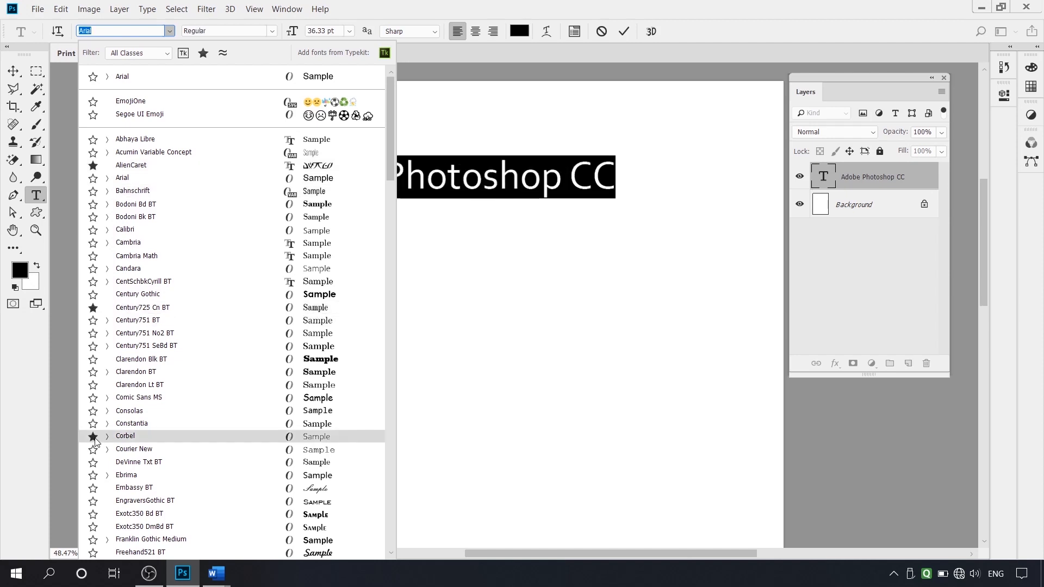
pyautogui.click(94, 490)
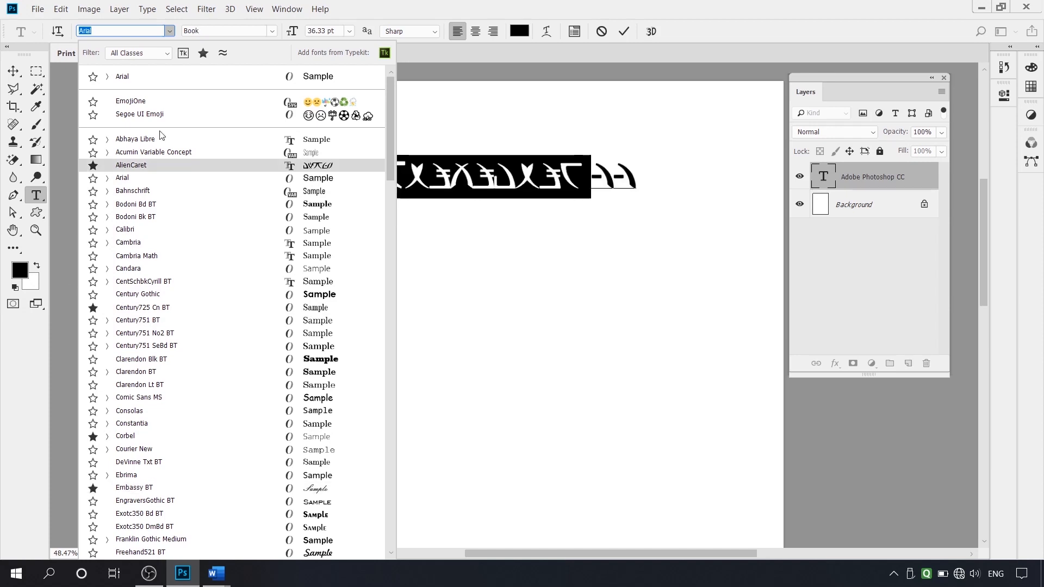
# Step: Toggle the font list's favorites filter on and off to compare the favorite fonts with the full list
pyautogui.click(203, 53)
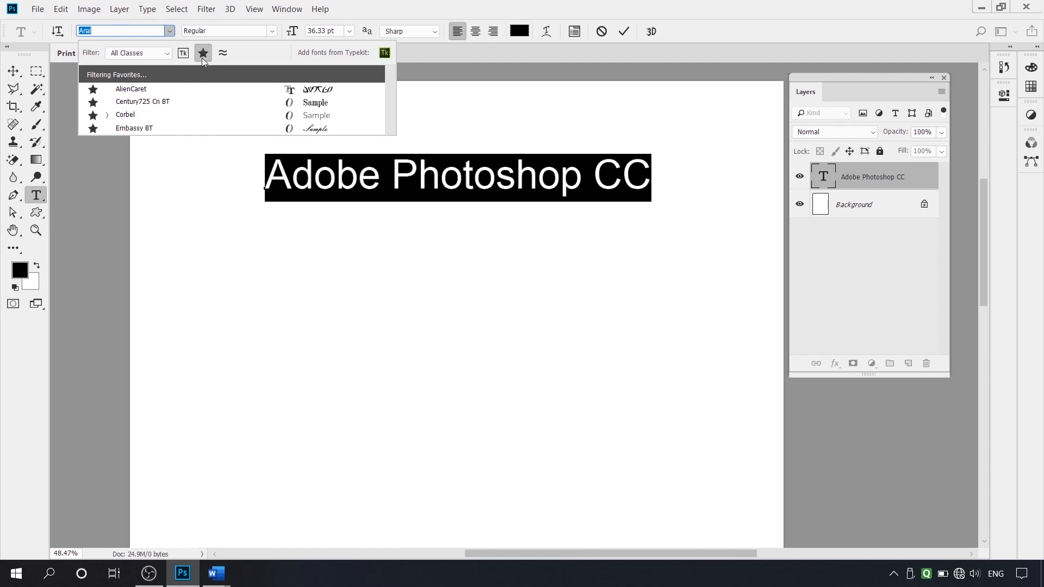
pyautogui.click(202, 58)
pyautogui.click(202, 58)
pyautogui.click(201, 58)
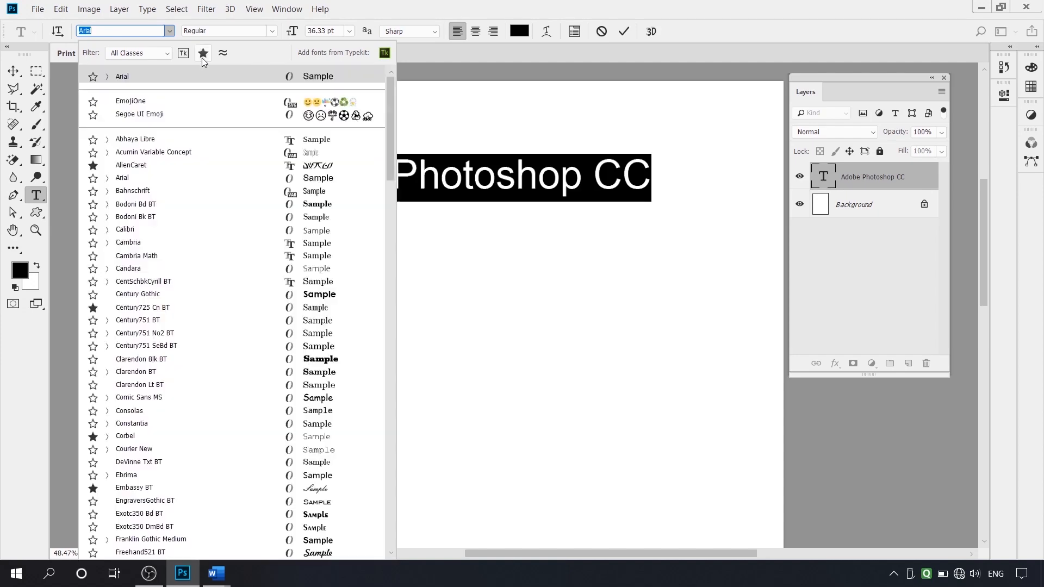
# Step: Mark MingLiU-ExtB as a favorite font and filter the font list to show only favorites
pyautogui.moveTo(390, 104); pyautogui.dragTo(373, 510)
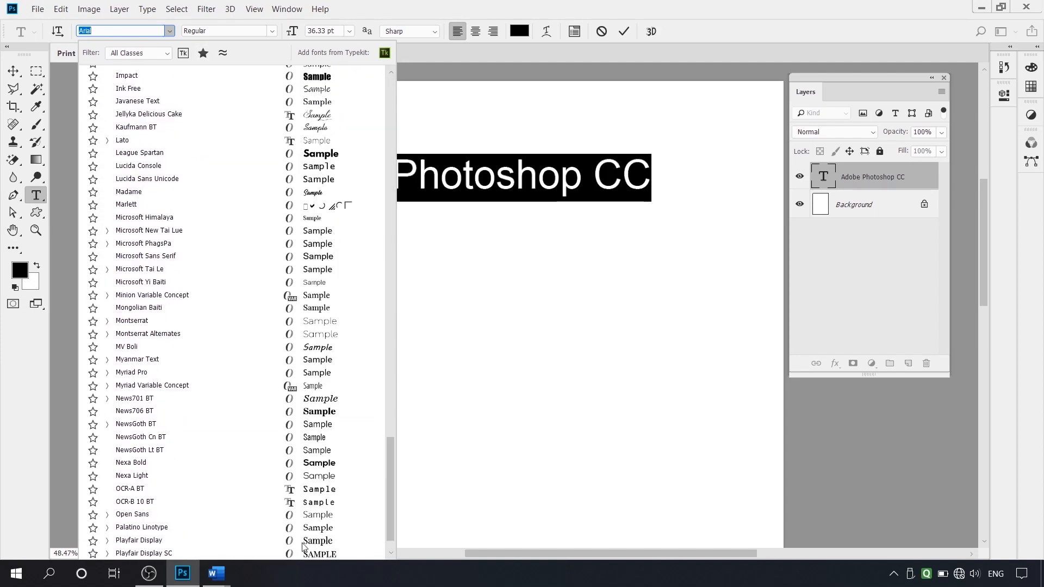
pyautogui.scroll(-15, 303, 547)
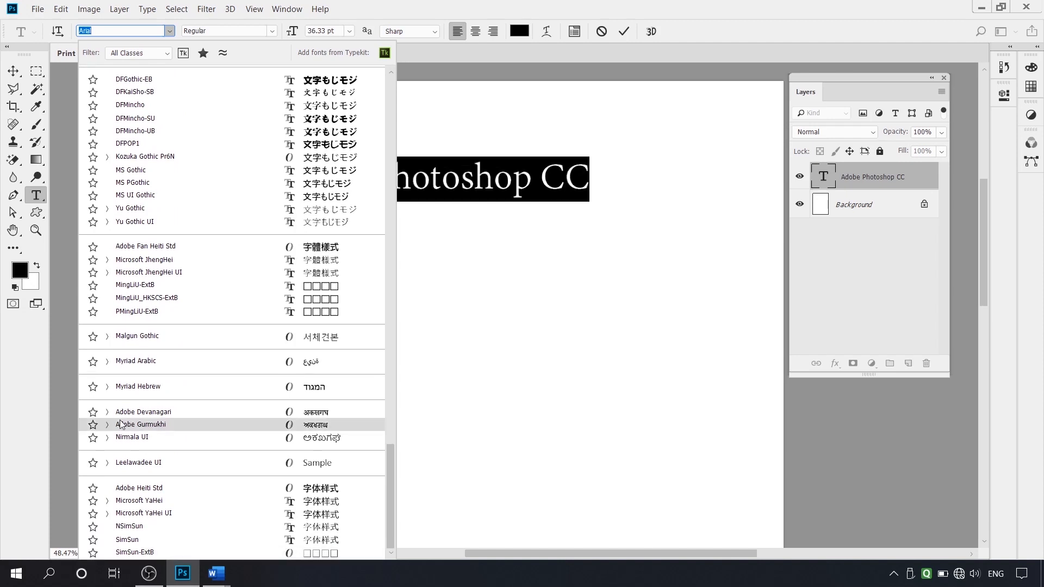
pyautogui.click(93, 286)
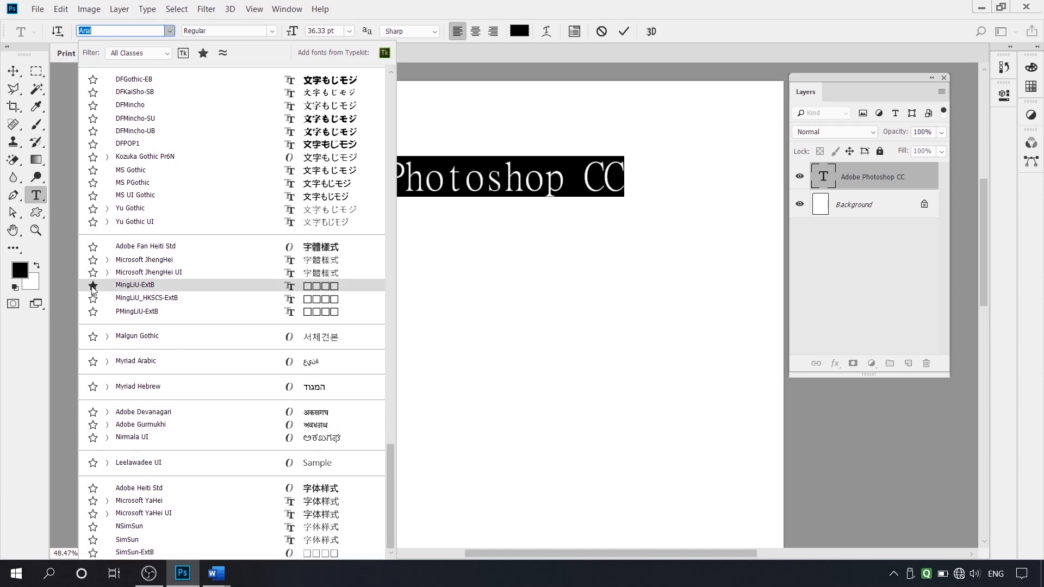
pyautogui.click(203, 53)
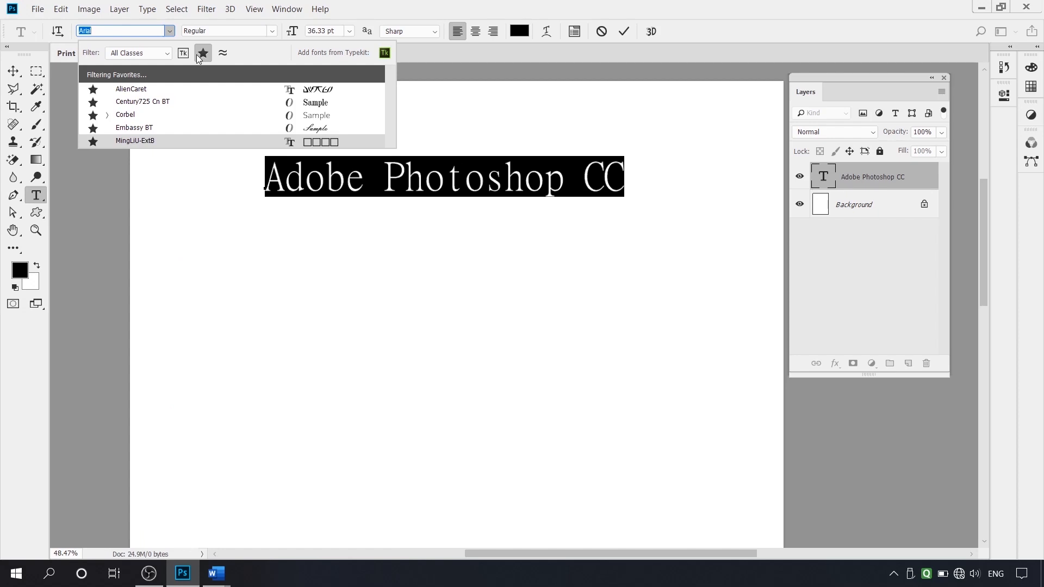
# Step: Turn off the favorites filter, remove AlienCaret, Century725 Cn BT, Corbel and Embassy BT from the favorite fonts, and close the font list
pyautogui.click(197, 54)
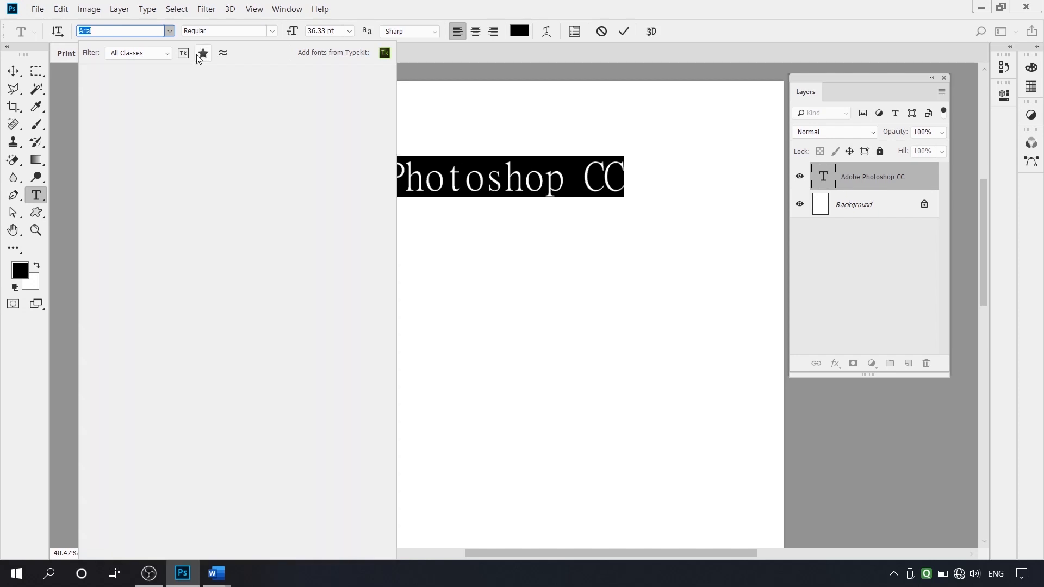
pyautogui.click(91, 167)
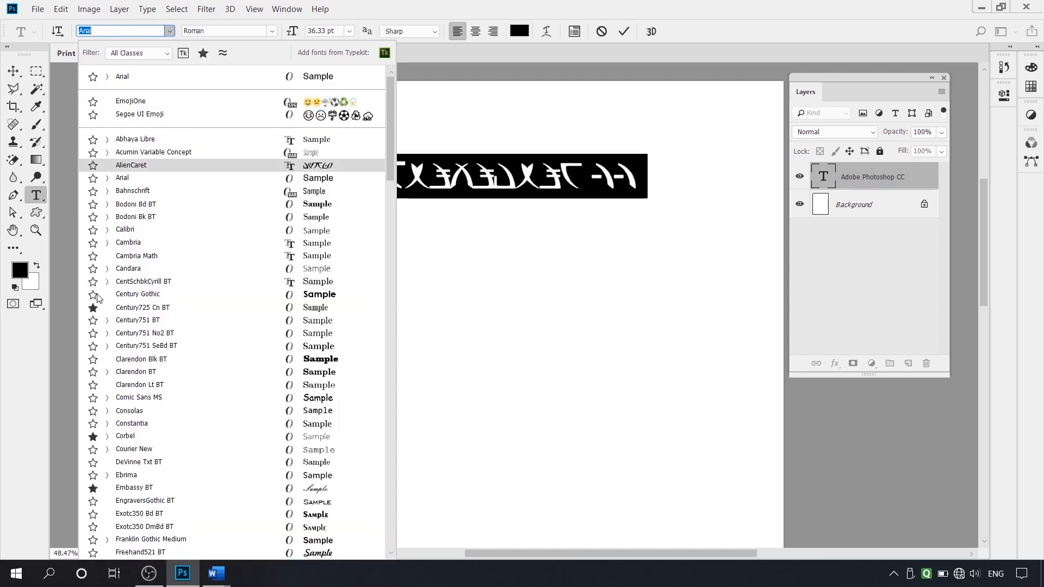
pyautogui.click(93, 440)
pyautogui.click(93, 488)
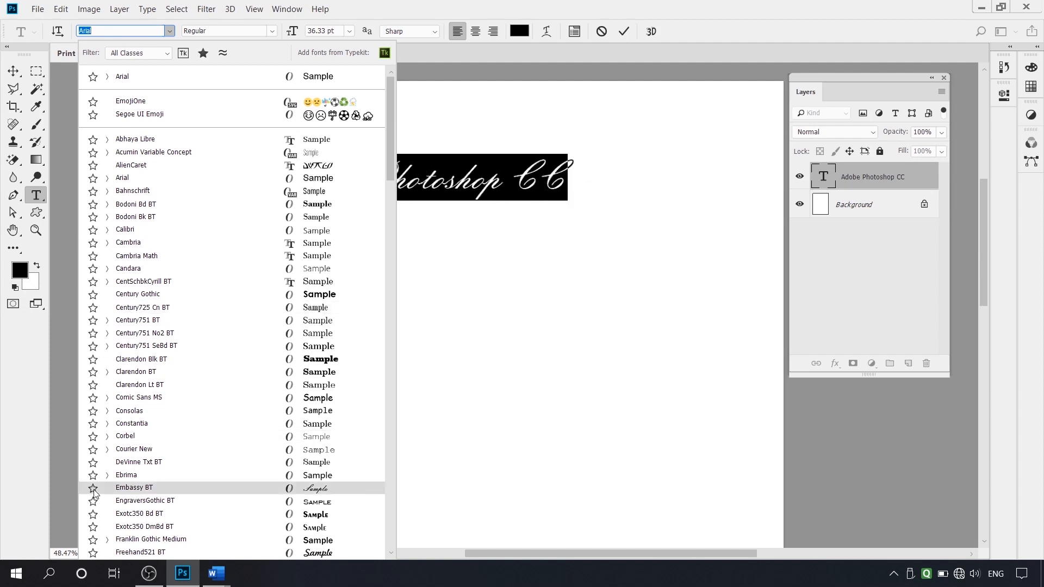
pyautogui.click(363, 3)
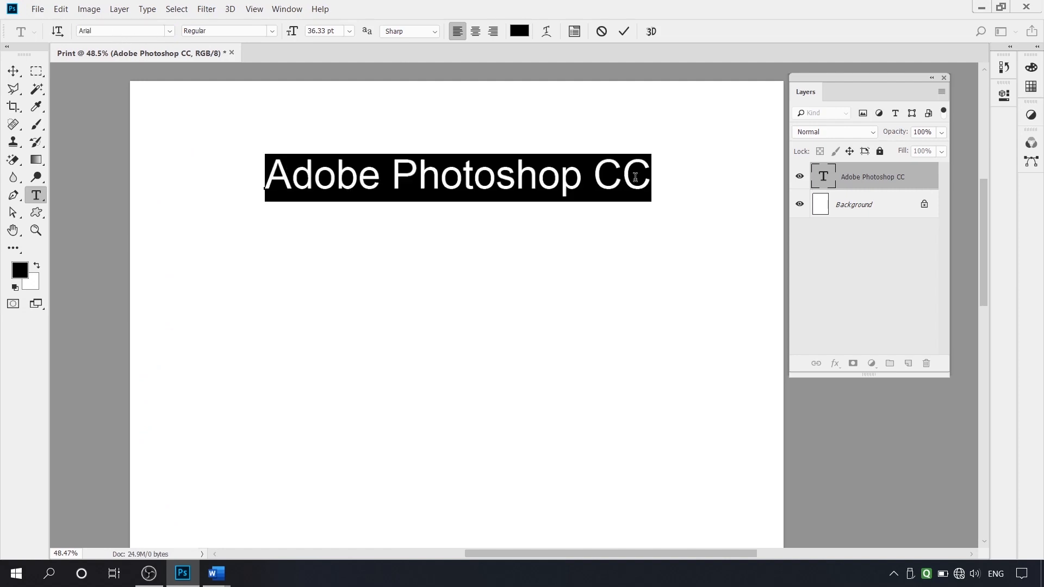
# Step: Preview the selected heading in successive fonts, stepping from EmojiOne through the list to EngraversGothic BT and back up to Ebrima
pyautogui.click(101, 30)
pyautogui.click(103, 30)
pyautogui.doubleClick(103, 30)
pyautogui.write('EmojiOne')
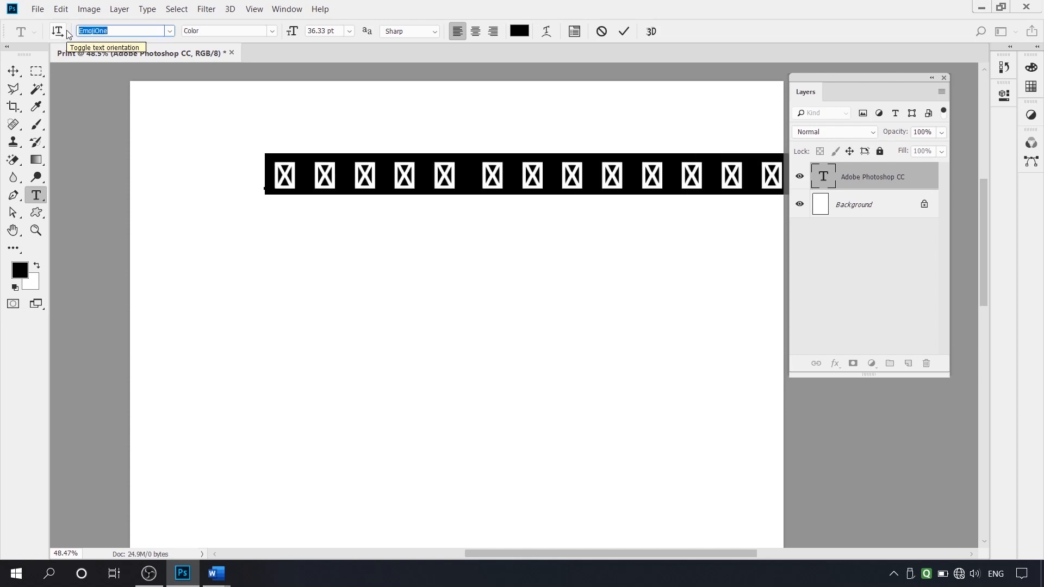
pyautogui.press('Down')
pyautogui.press('Down')
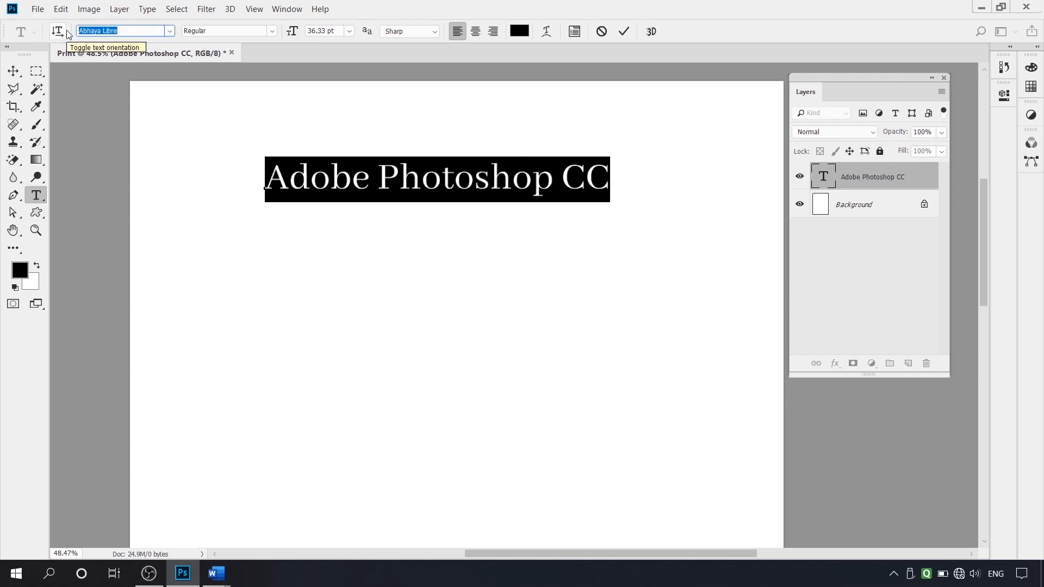
pyautogui.press('Down')
pyautogui.press('Down')
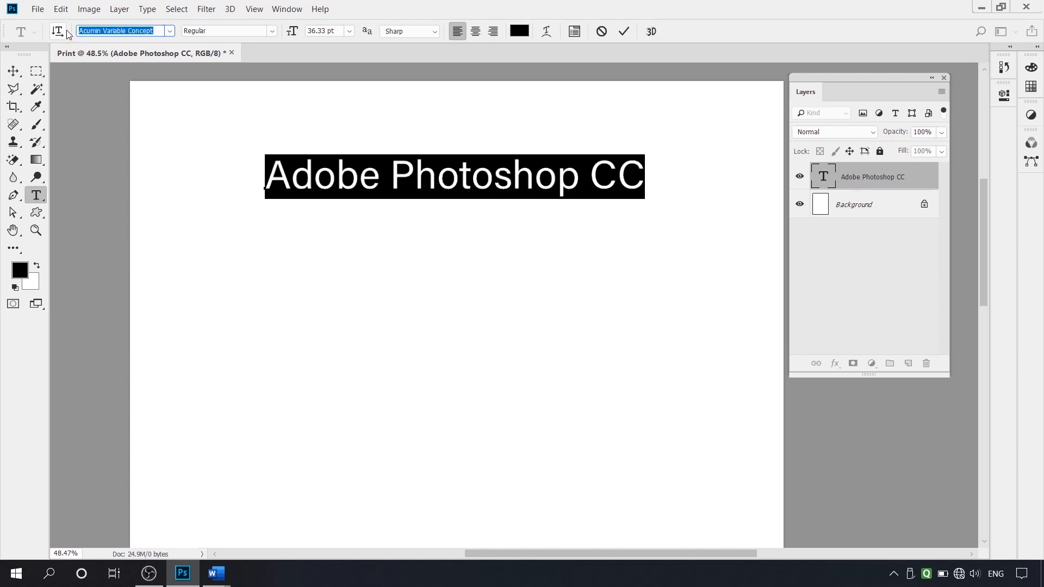
pyautogui.press('Down')
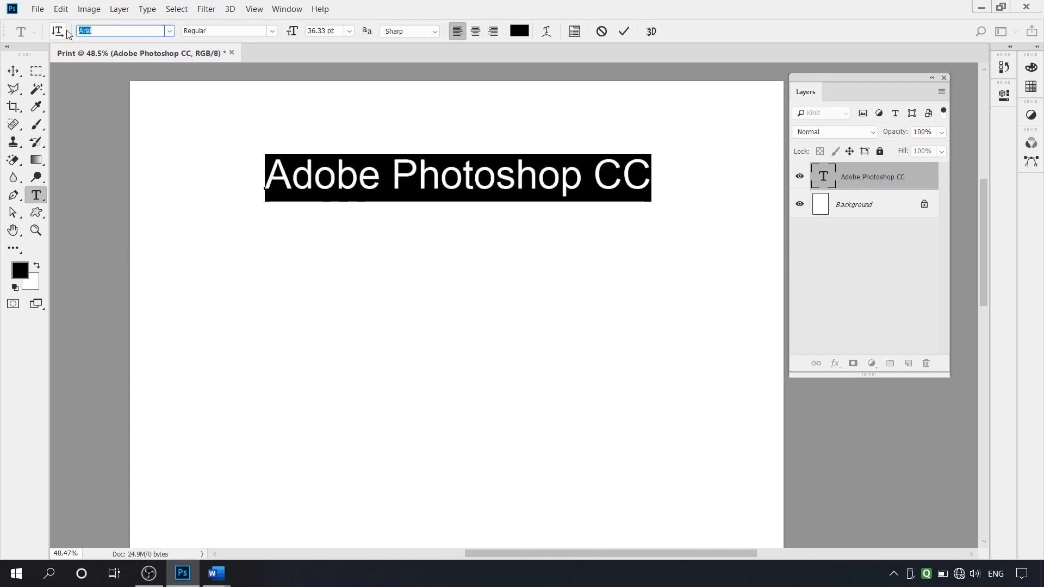
pyautogui.press('Down')
pyautogui.press('Down')
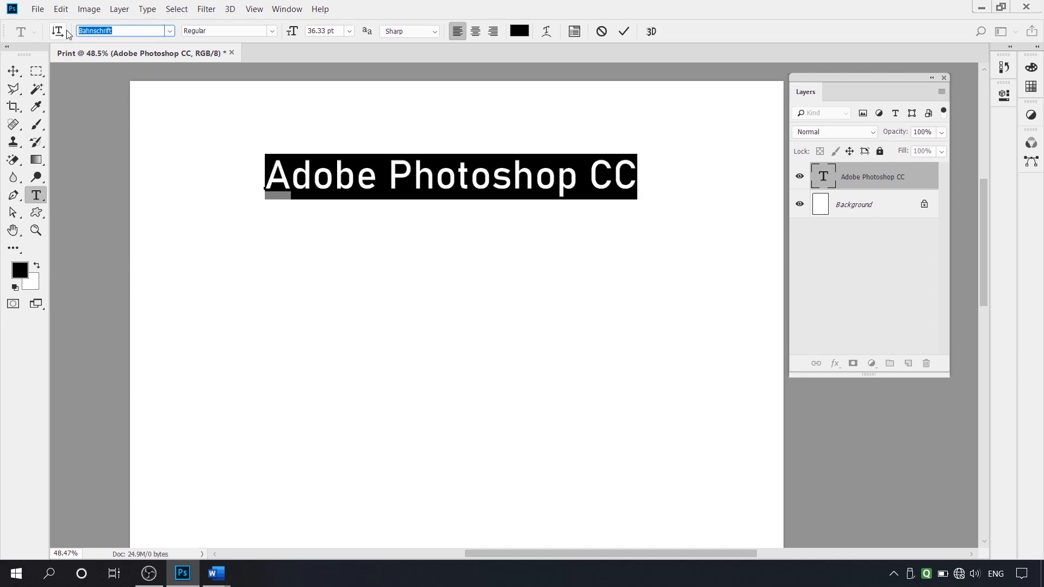
pyautogui.press('Down')
pyautogui.press('Down')
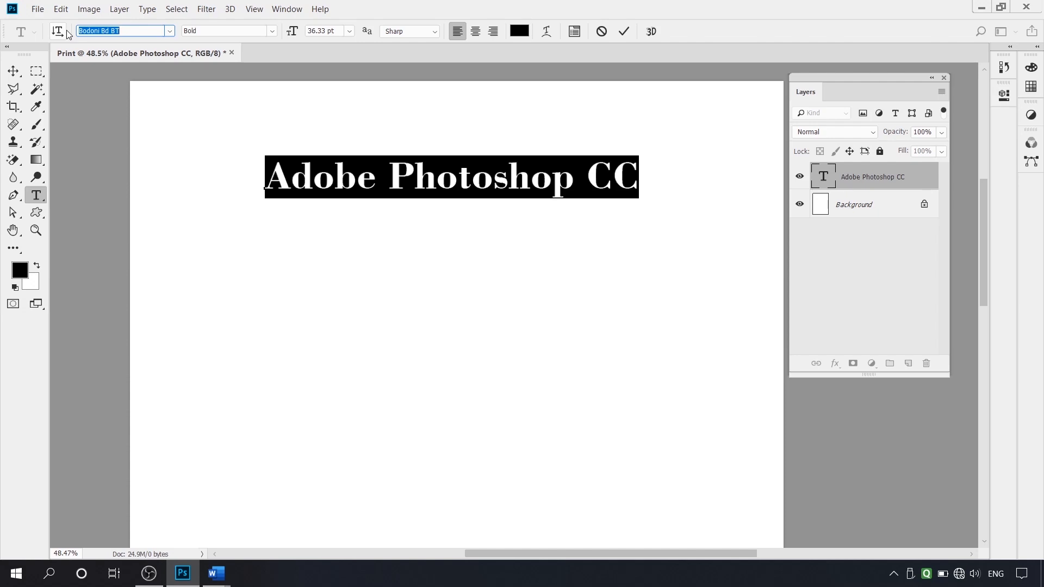
pyautogui.press('Down')
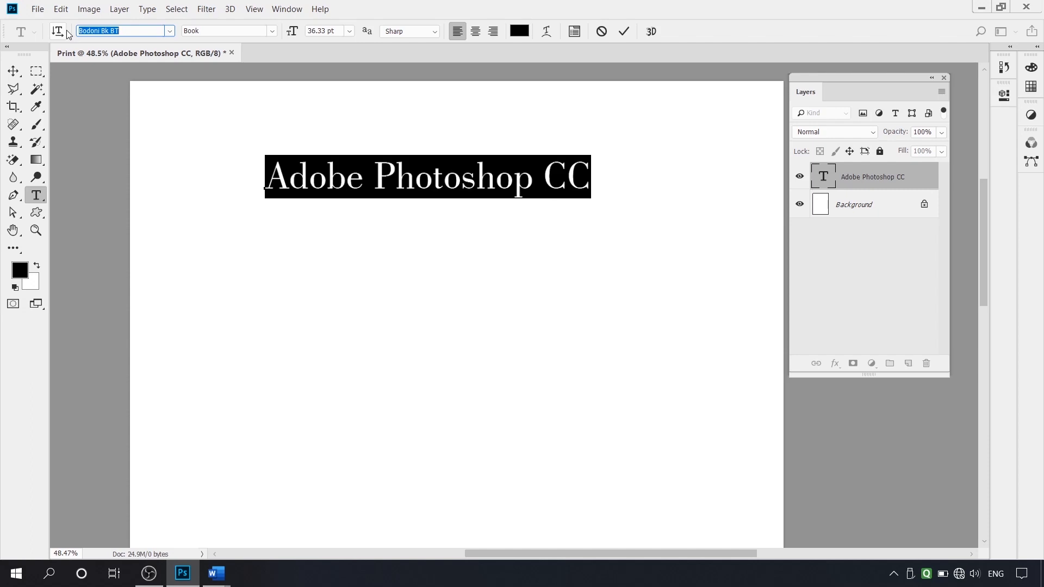
pyautogui.press('Down')
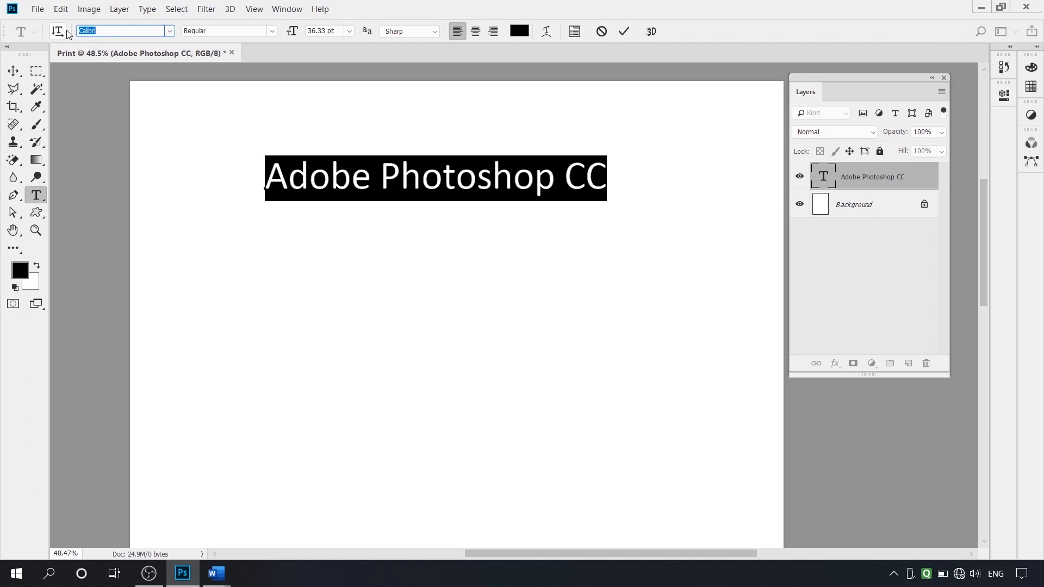
pyautogui.press('Down')
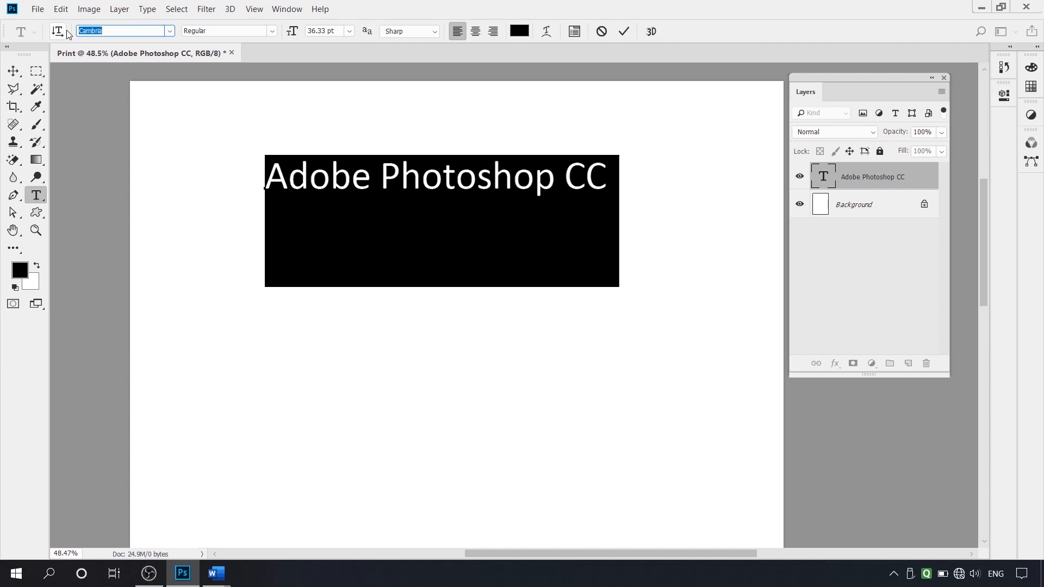
pyautogui.press('Down')
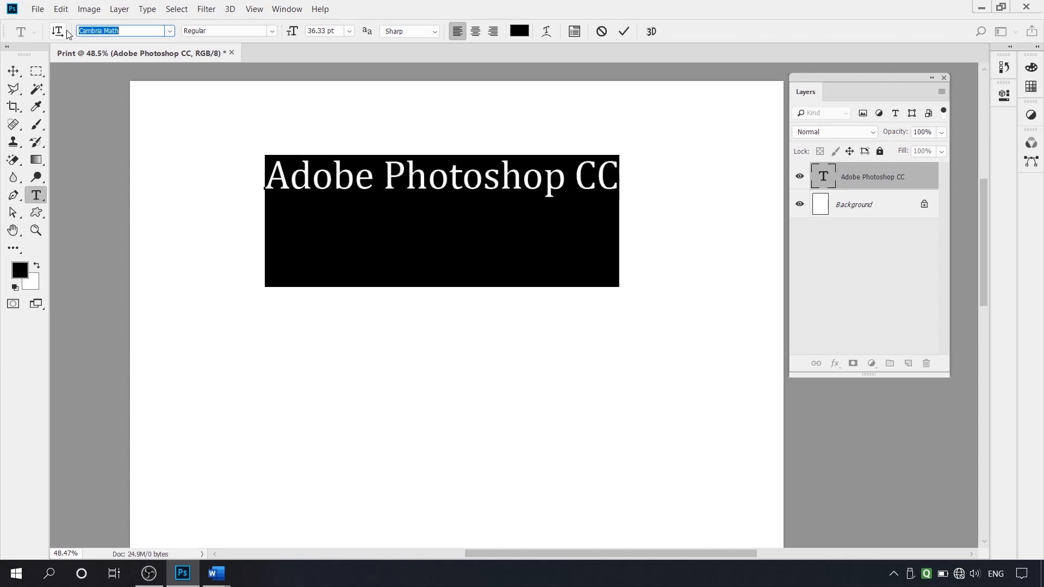
pyautogui.press('Down')
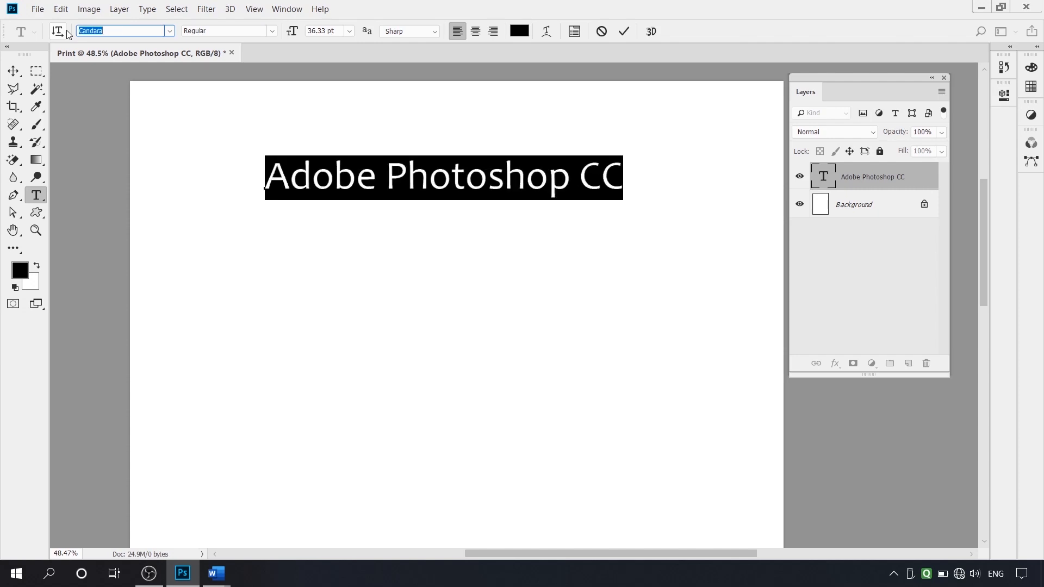
pyautogui.press('Down')
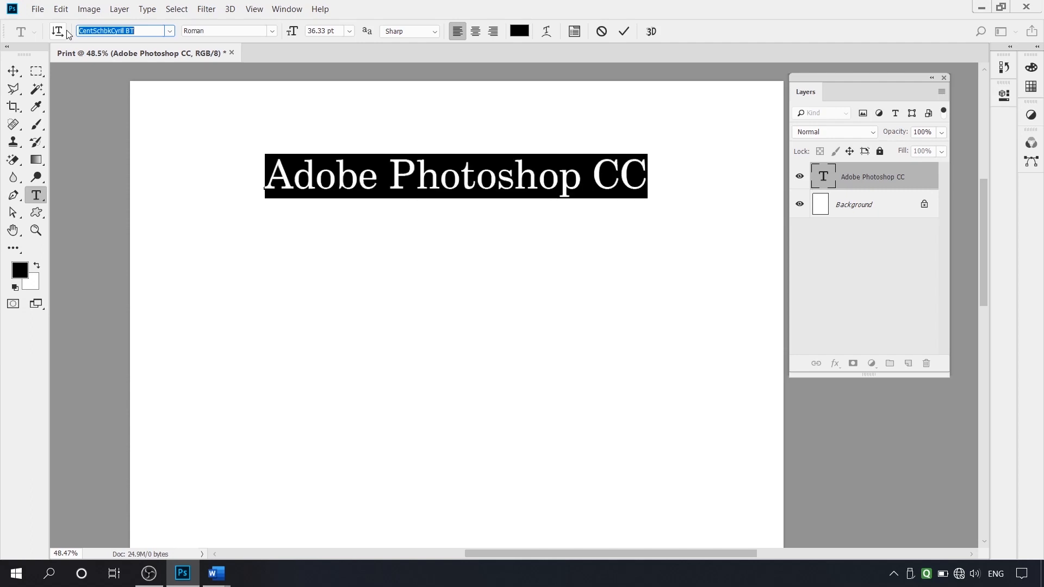
pyautogui.press('Down')
pyautogui.press('Down')
pyautogui.press('Down')
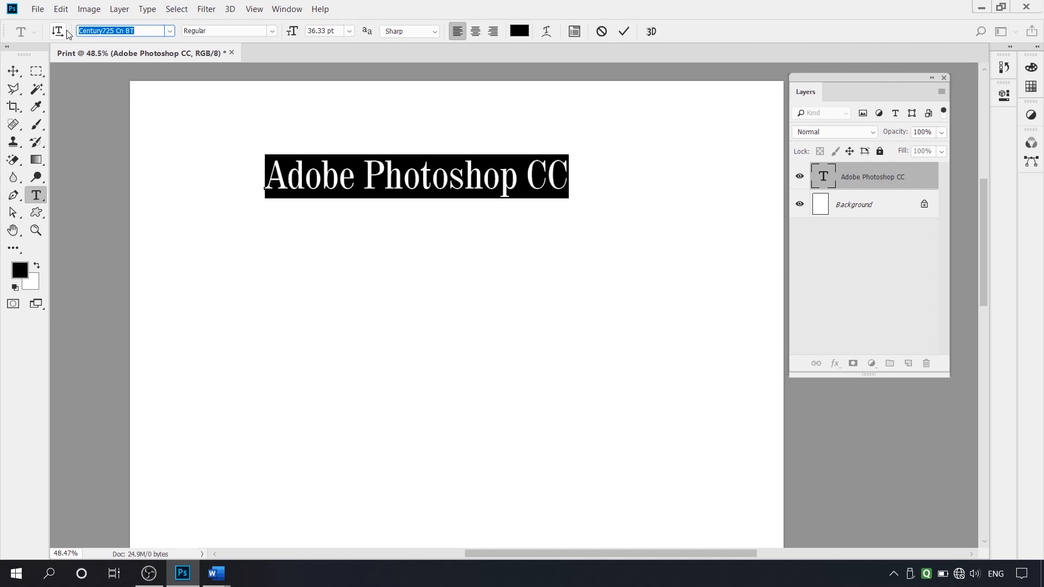
pyautogui.press('Down')
pyautogui.press('Down')
pyautogui.press('Down')
pyautogui.press('Down')
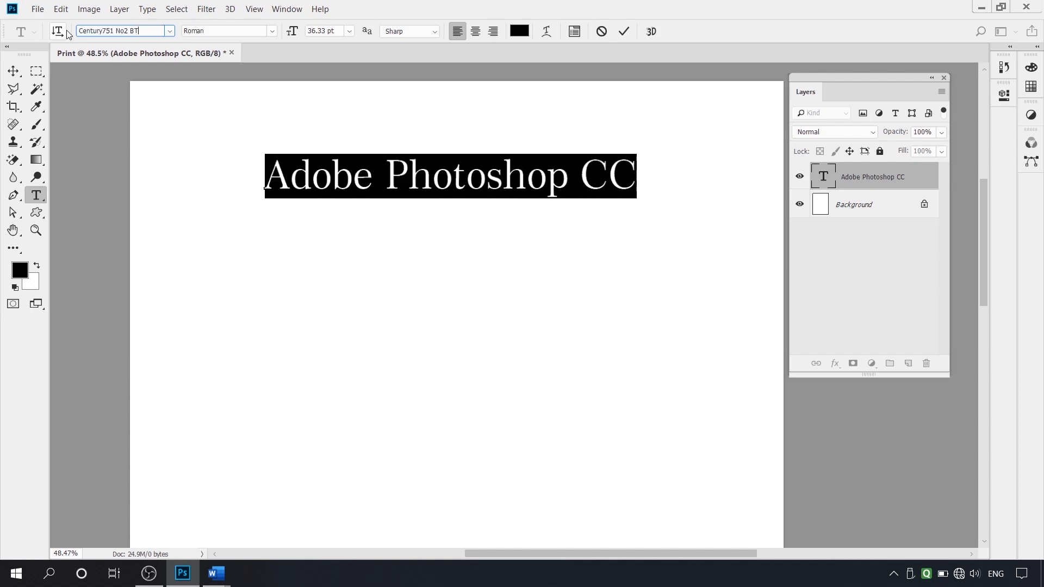
pyautogui.press('Down')
pyautogui.press('Down')
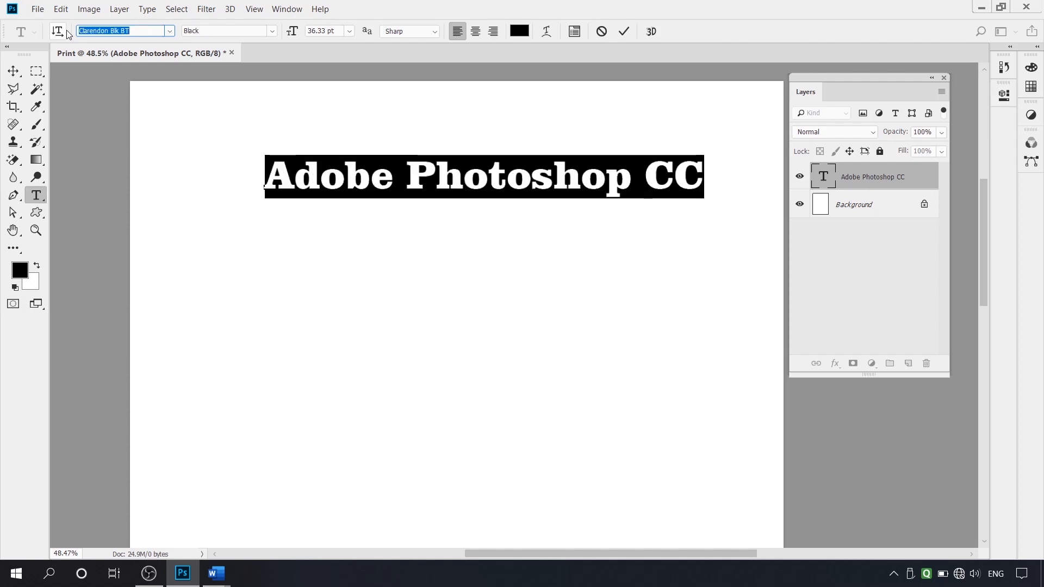
pyautogui.press('Down')
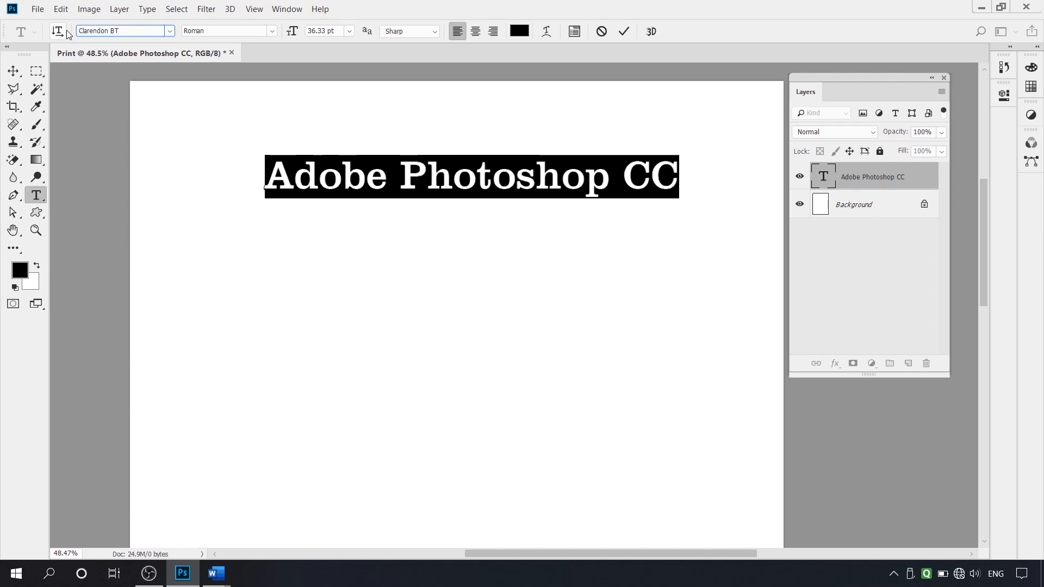
pyautogui.press('Down')
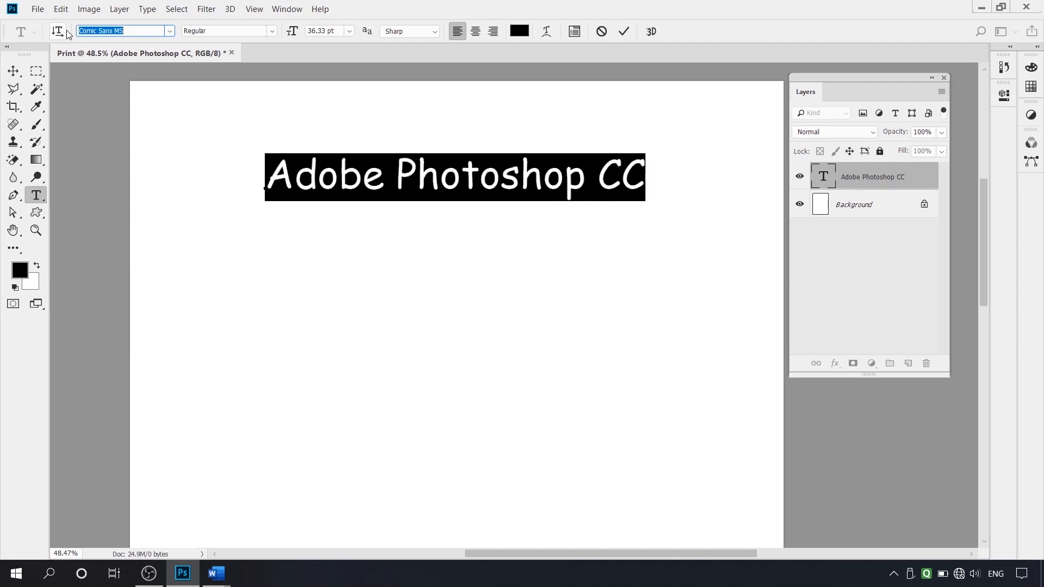
pyautogui.press('Down')
pyautogui.press('Down')
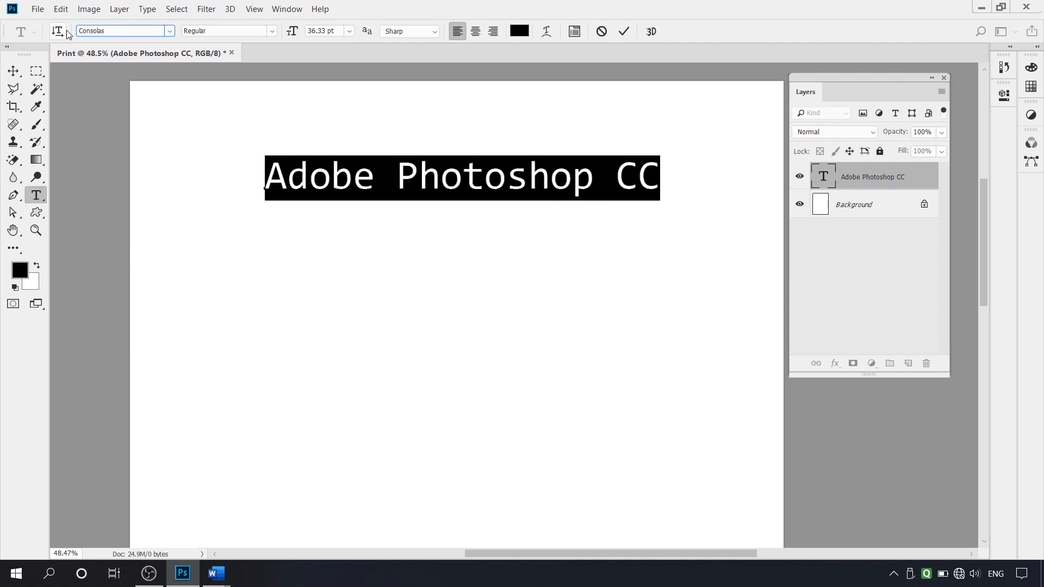
pyautogui.press('Down')
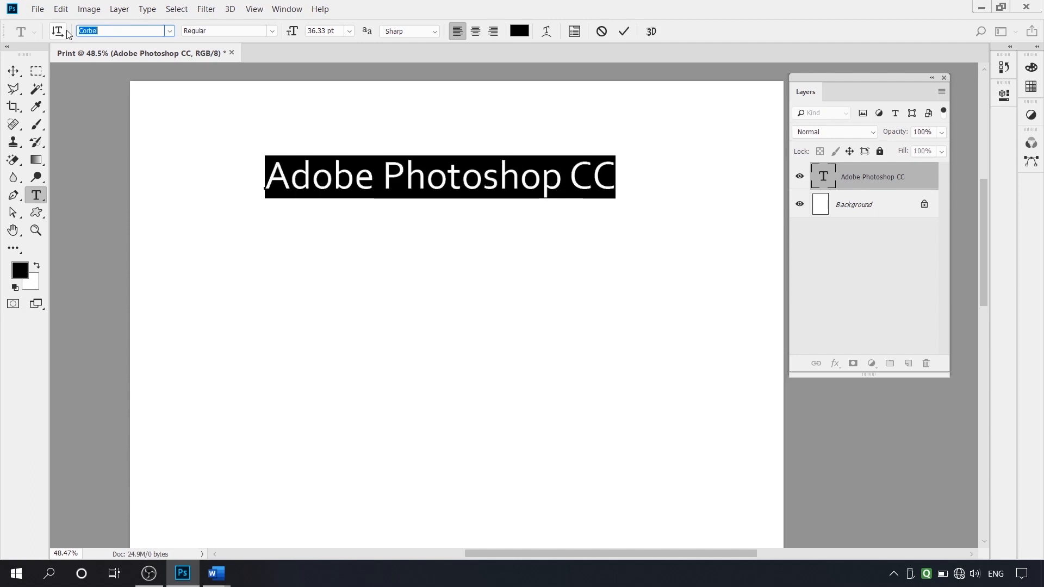
pyautogui.press('Down')
pyautogui.press('Down')
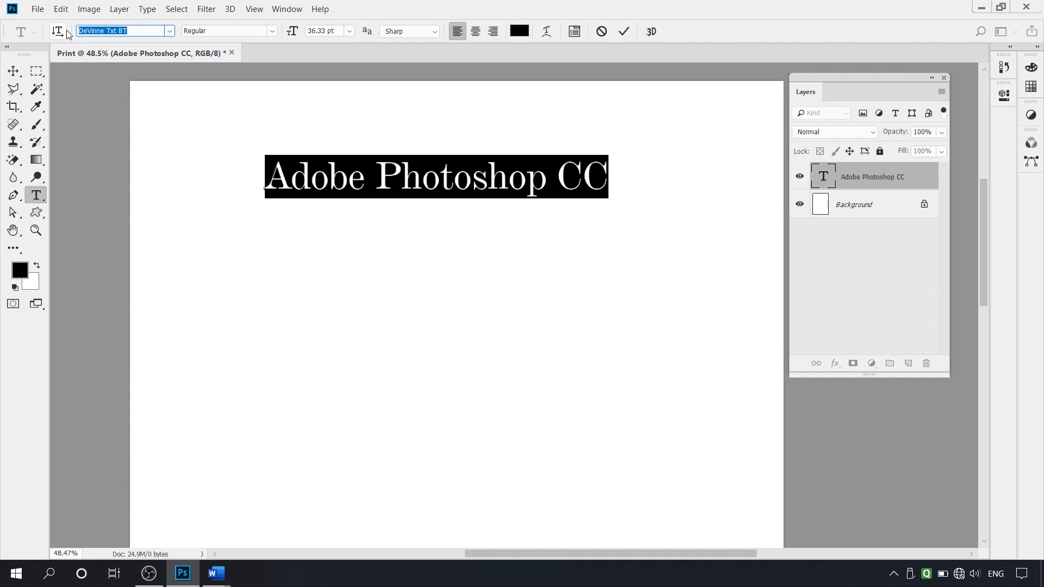
pyautogui.press('Down')
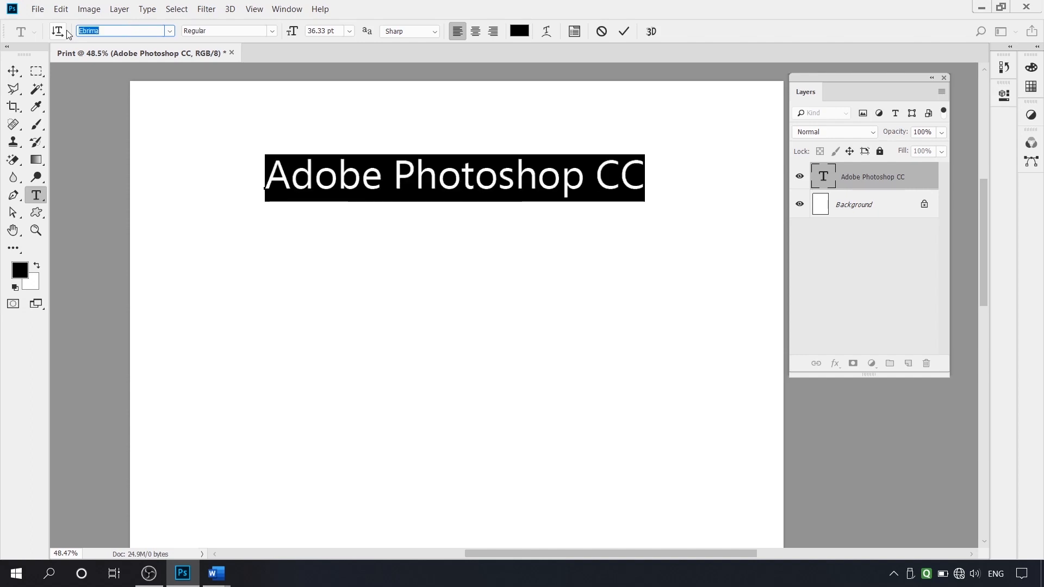
pyautogui.press('Down')
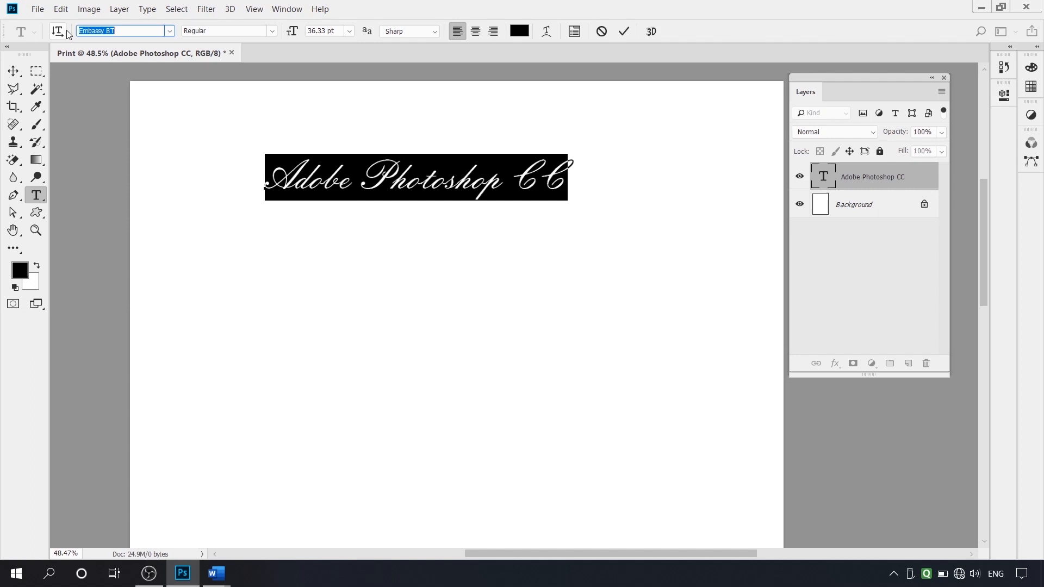
pyautogui.press('Down')
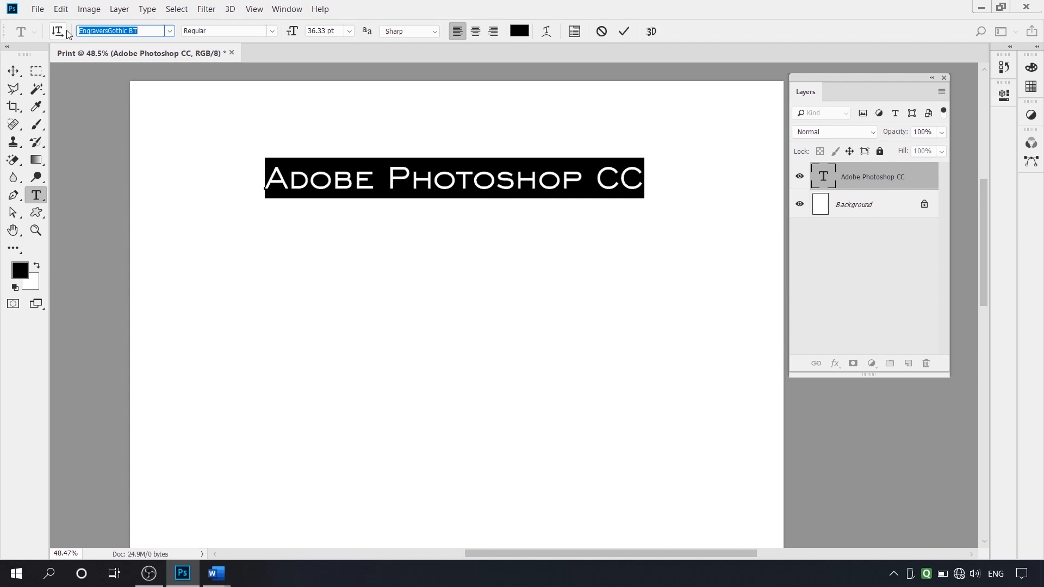
pyautogui.press('Up')
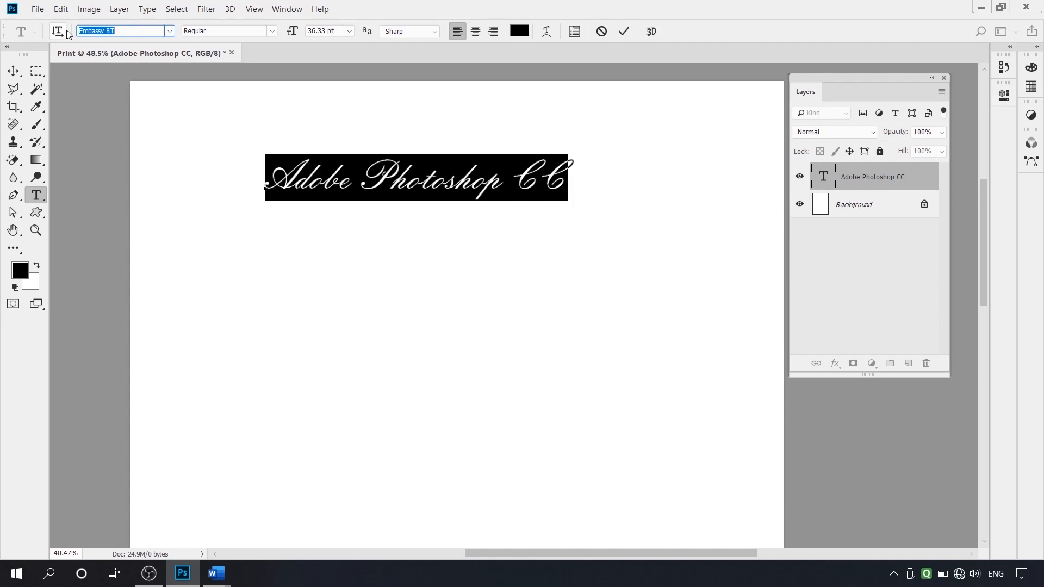
pyautogui.press('Up')
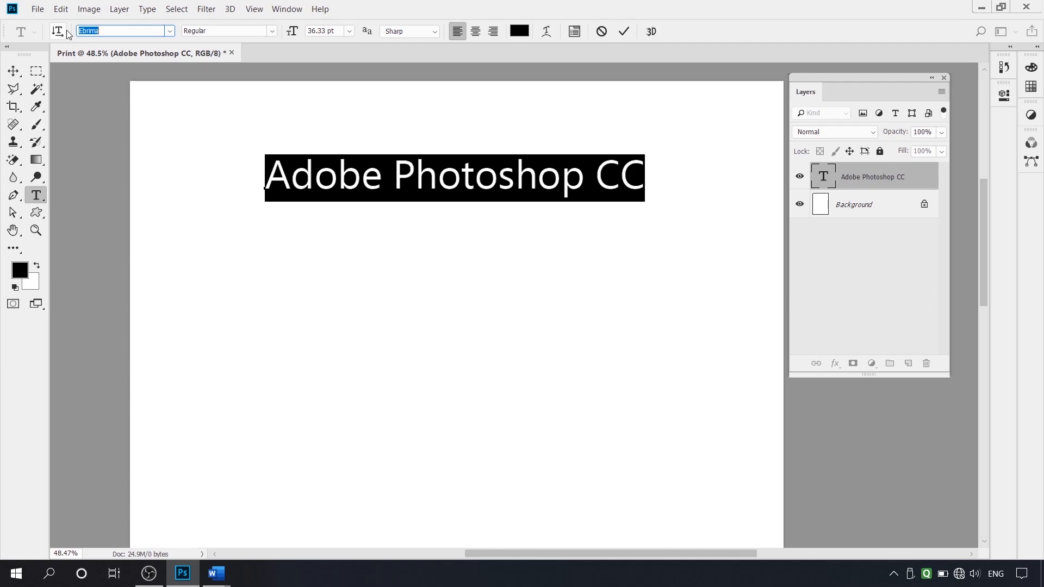
# Step: Examine which font styles are available for the Ebrima heading text
pyautogui.click(270, 31)
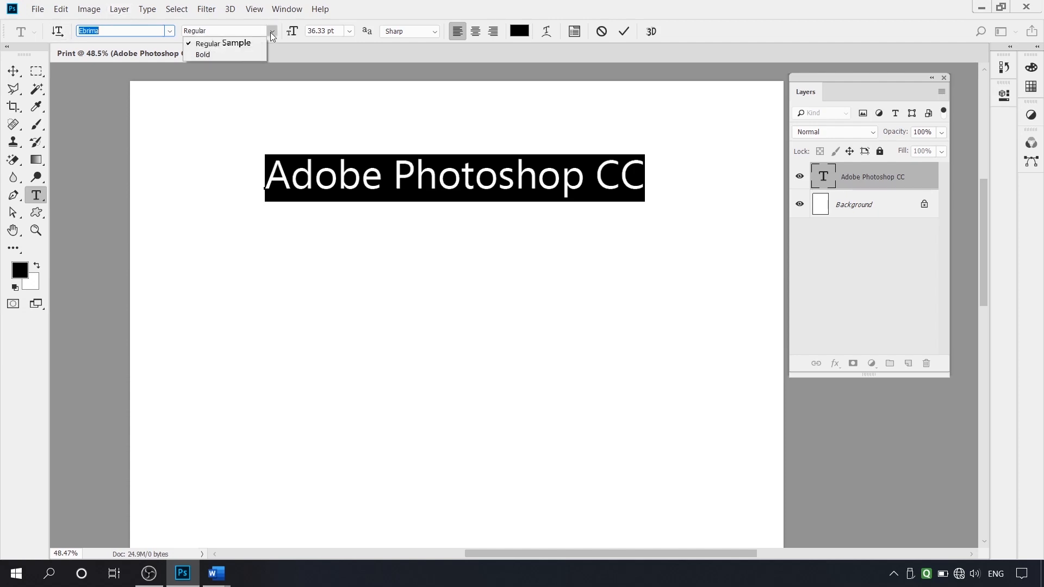
pyautogui.click(271, 31)
pyautogui.click(271, 31)
pyautogui.click(271, 31)
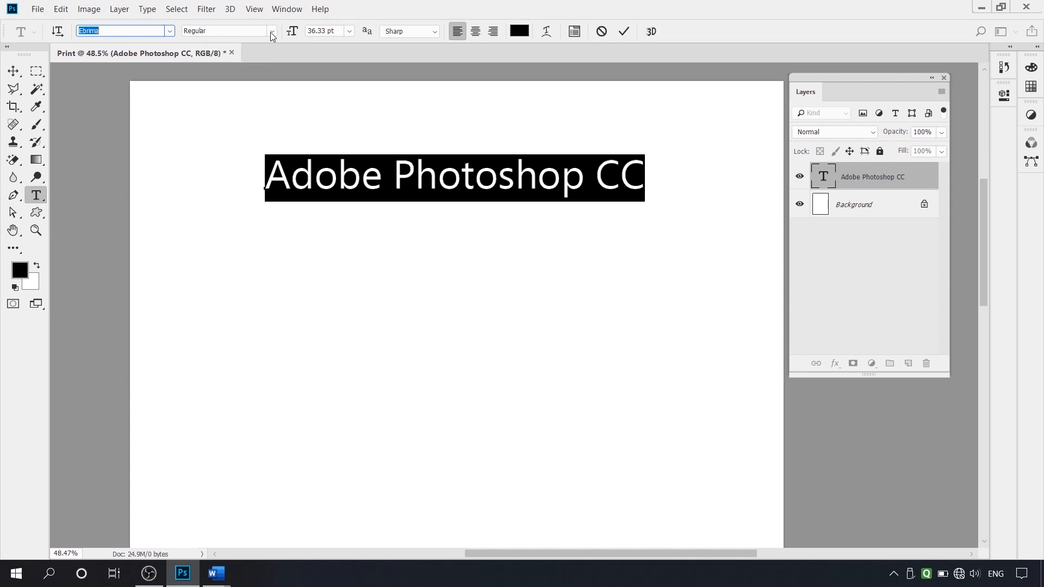
pyautogui.click(271, 31)
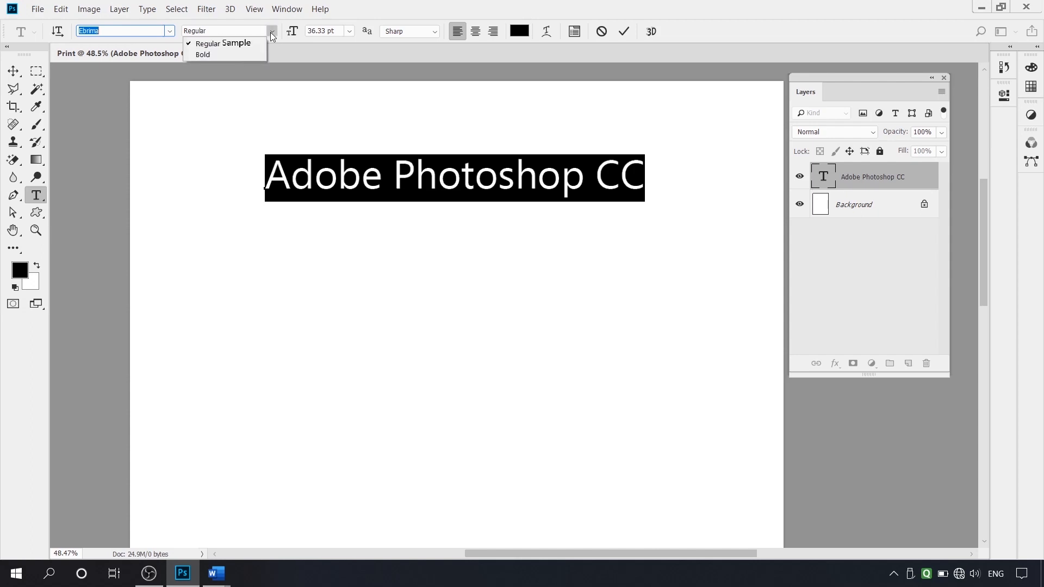
pyautogui.click(270, 31)
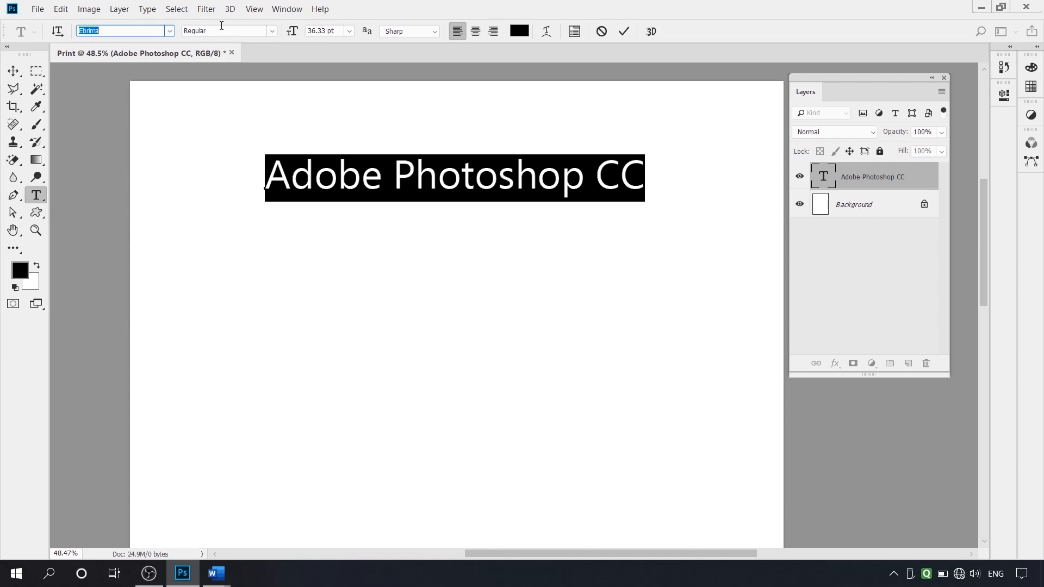
# Step: Set the selected heading's font to Arial
pyautogui.click(171, 32)
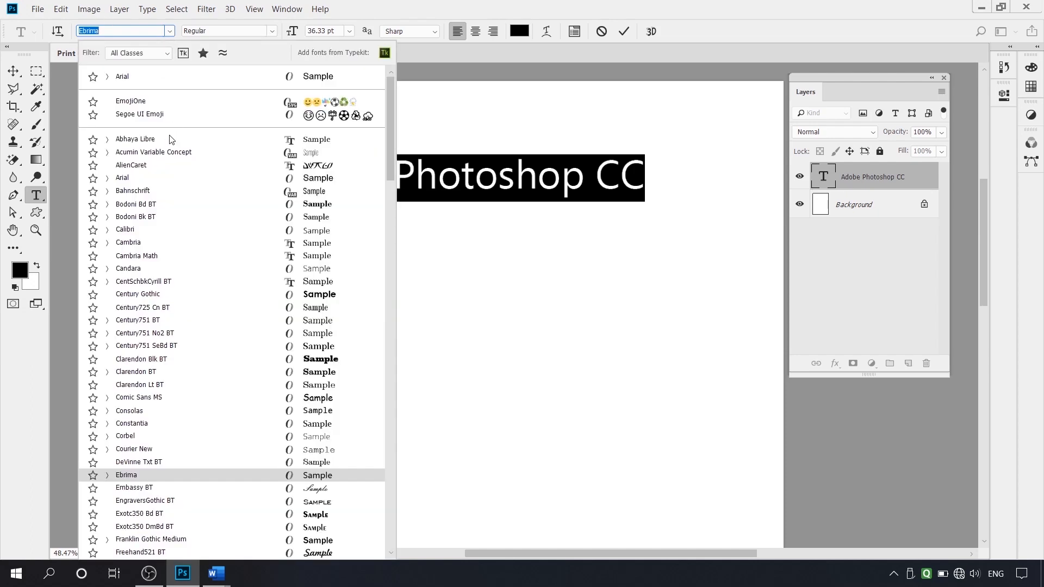
pyautogui.click(131, 178)
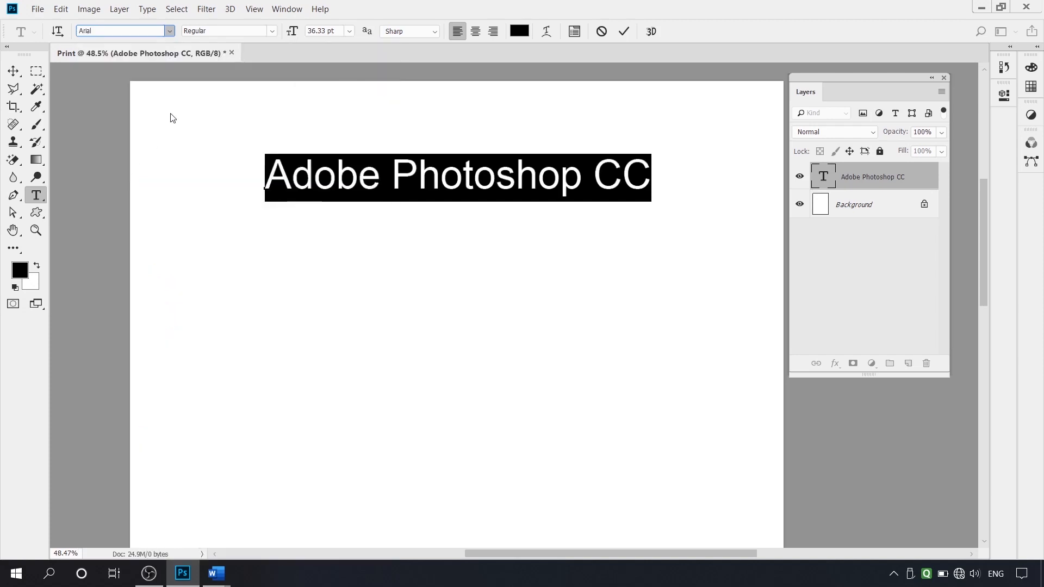
# Step: Examine which font styles are available for the heading in Arial
pyautogui.click(268, 32)
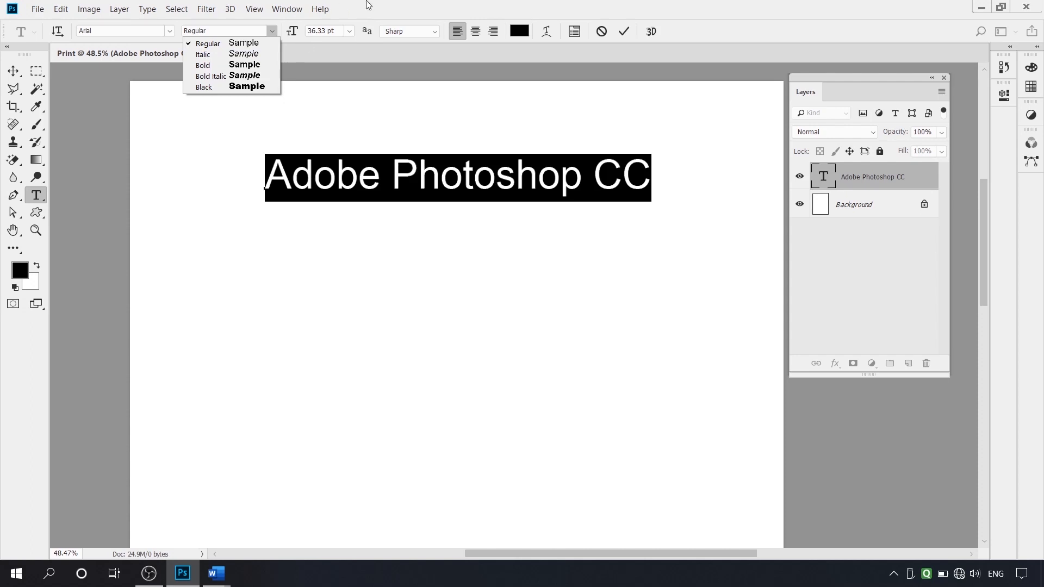
pyautogui.click(171, 34)
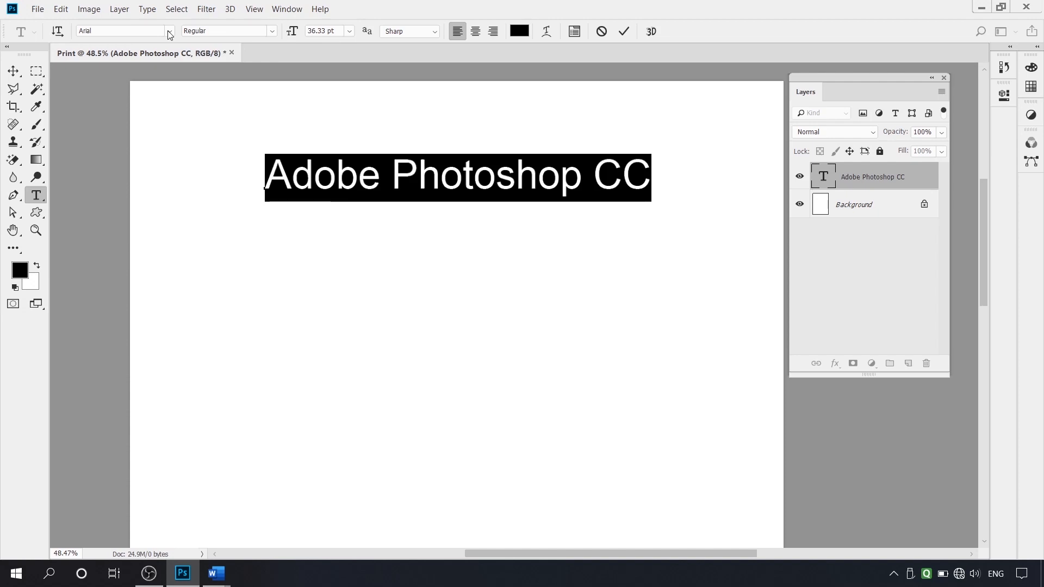
pyautogui.click(275, 31)
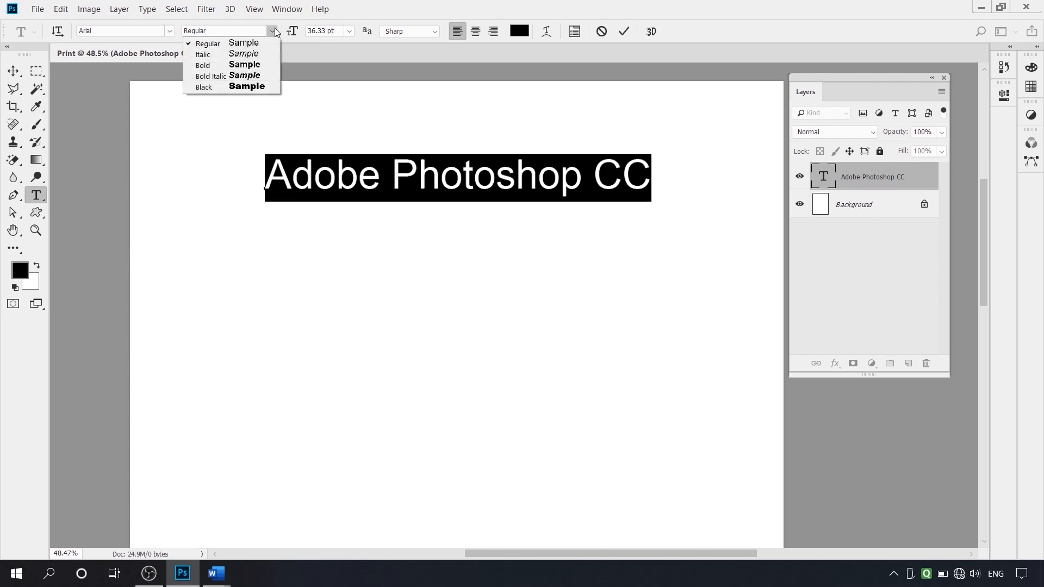
pyautogui.click(275, 31)
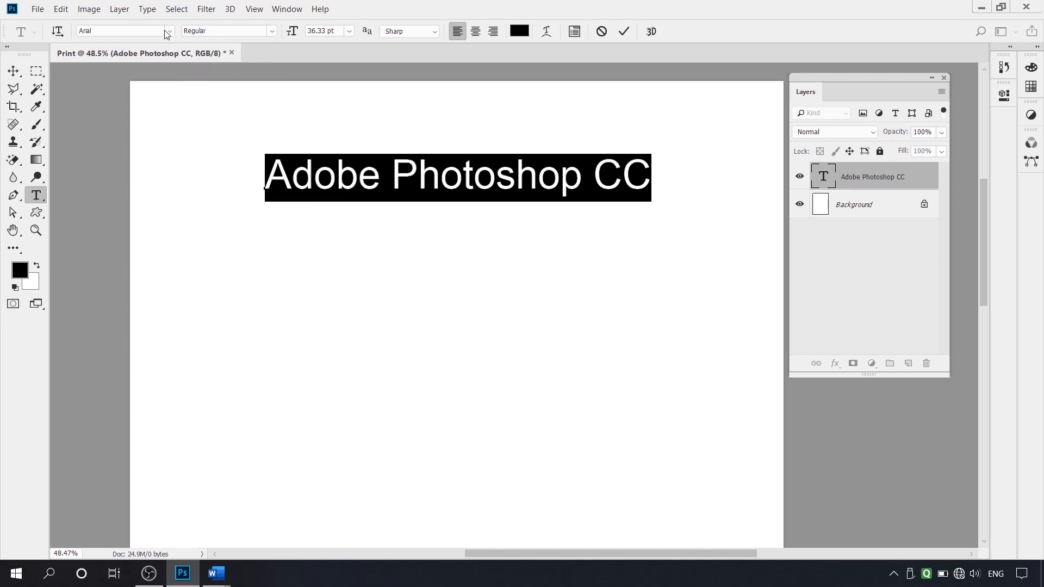
pyautogui.click(124, 31)
pyautogui.click(271, 31)
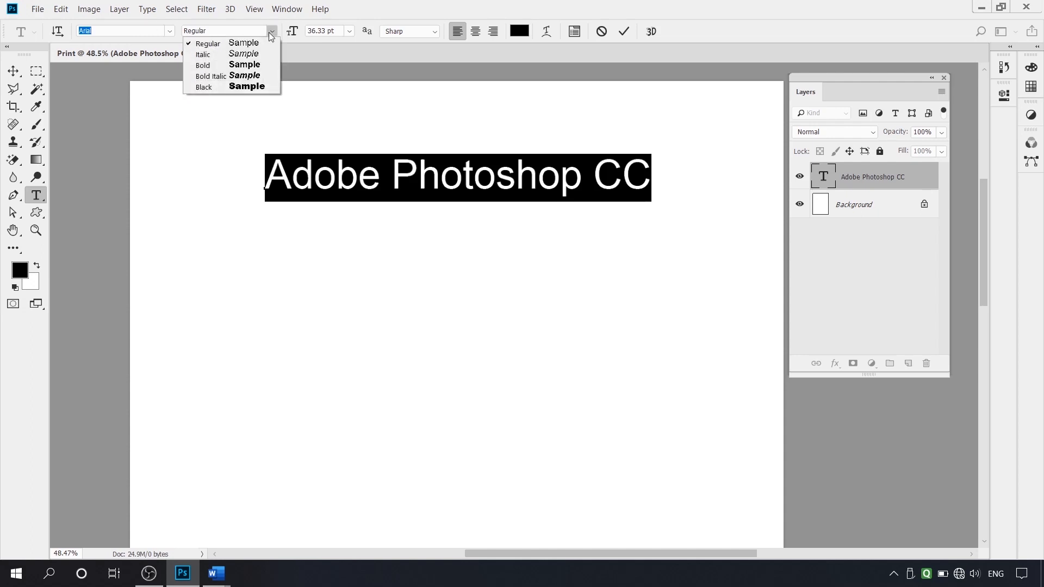
pyautogui.click(184, 44)
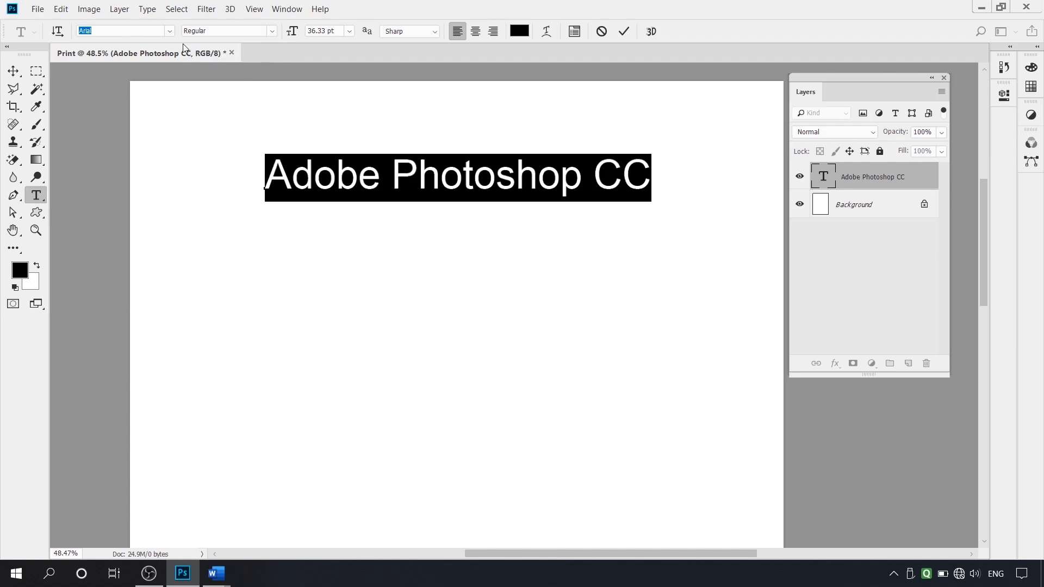
# Step: Set the selected heading's font to Century Gothic and check which styles that font offers
pyautogui.click(169, 32)
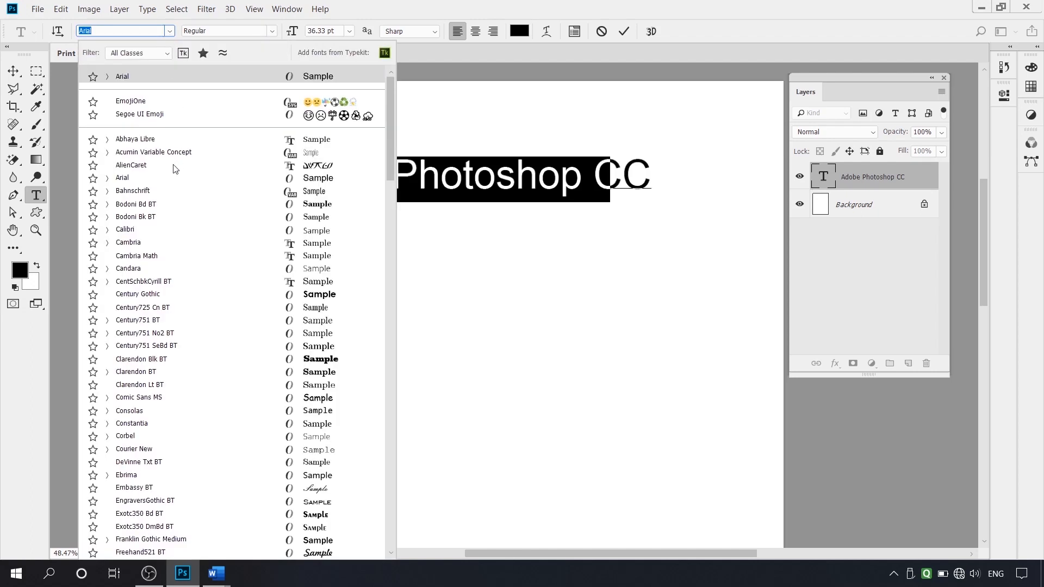
pyautogui.click(155, 295)
pyautogui.click(272, 31)
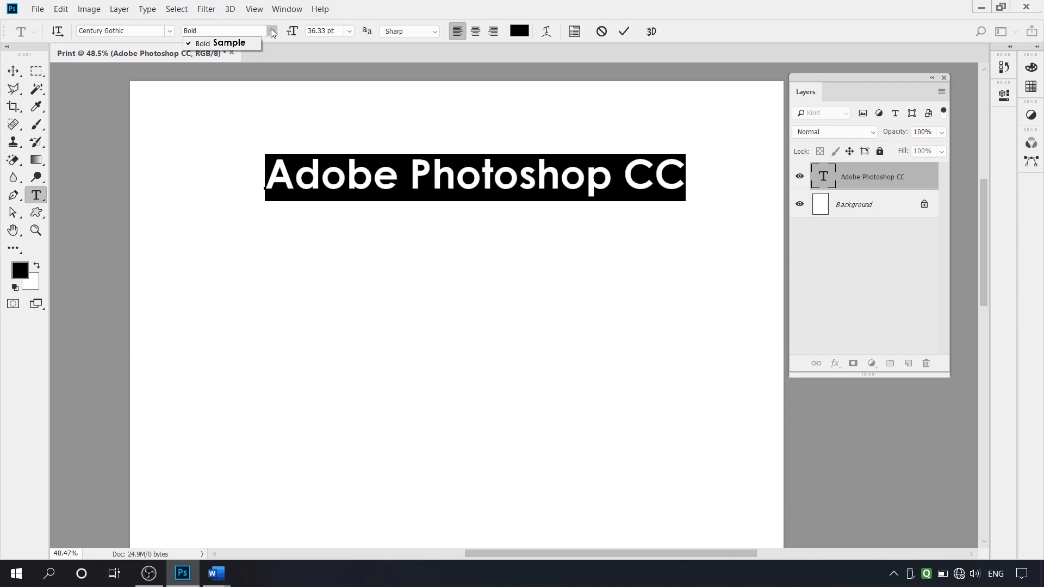
pyautogui.click(366, 5)
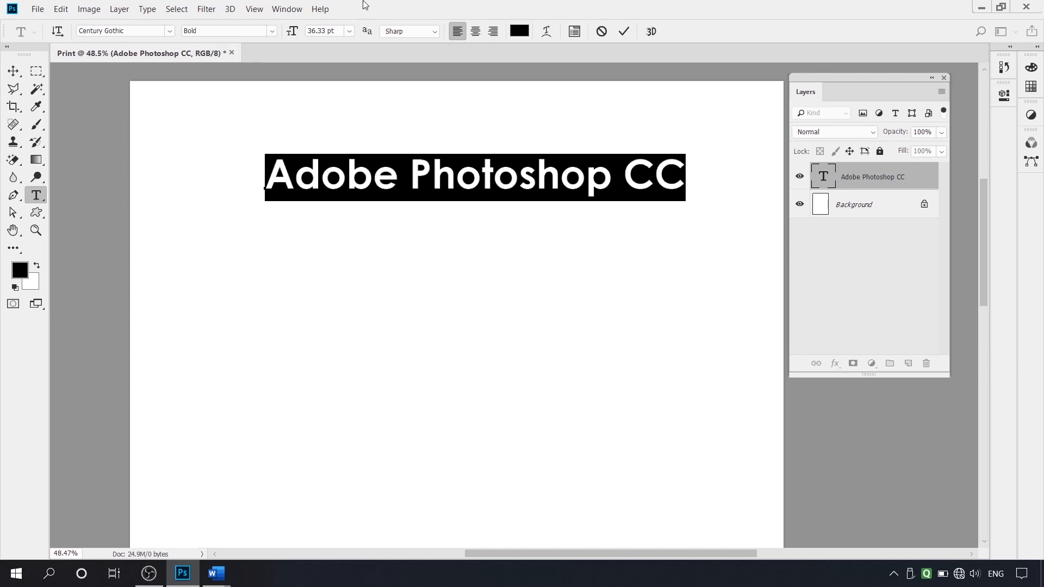
# Step: Try the preset font sizes 10 pt, 24 pt, 30 pt and 36 pt on the selected heading
pyautogui.click(347, 31)
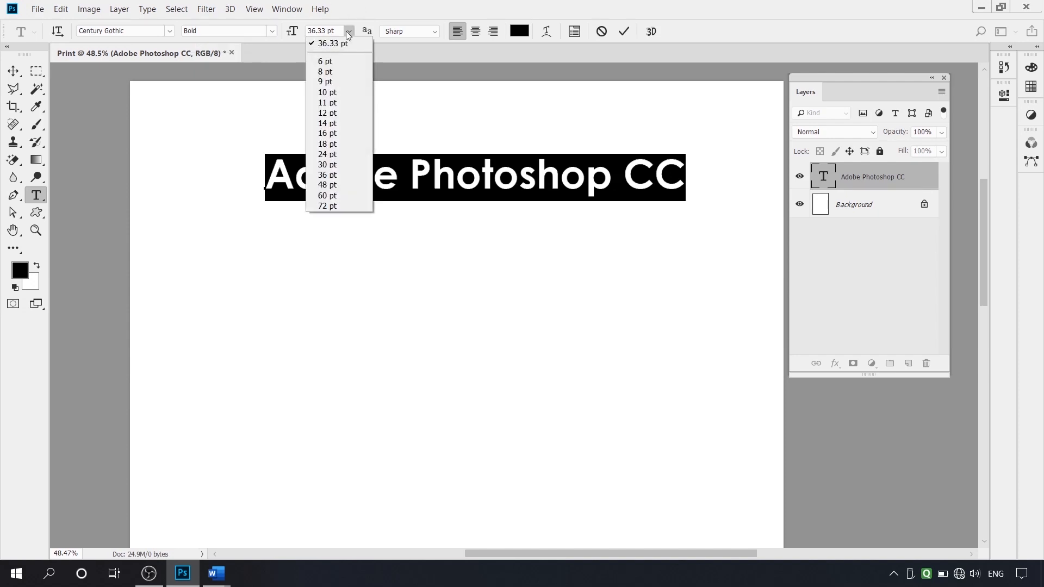
pyautogui.click(345, 96)
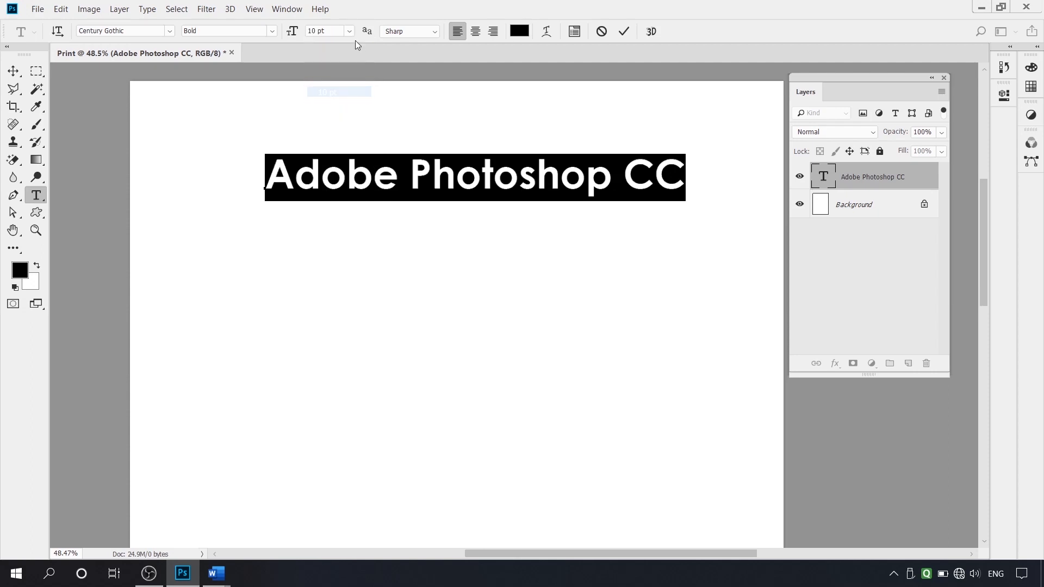
pyautogui.click(349, 31)
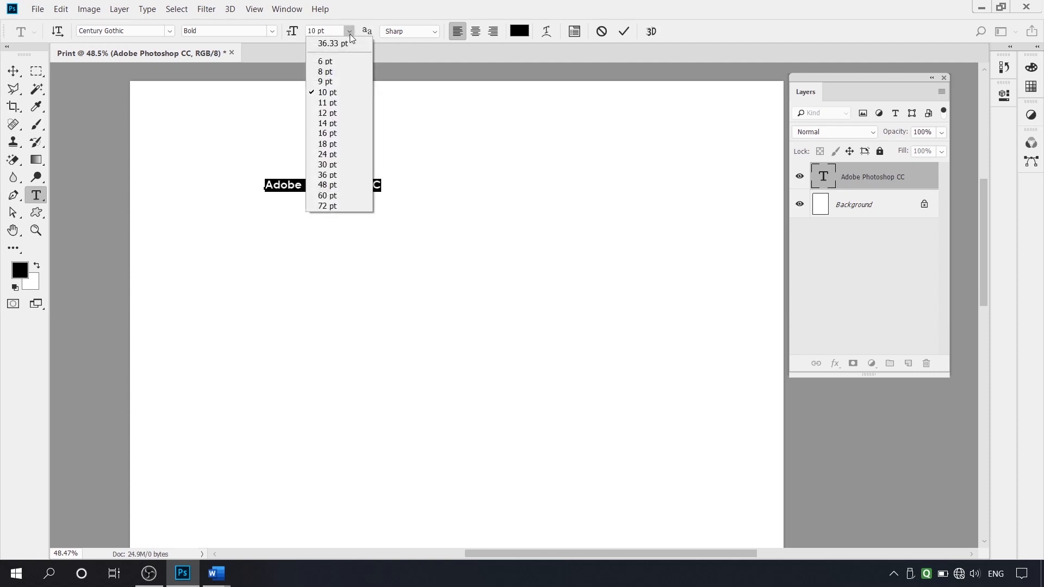
pyautogui.click(340, 156)
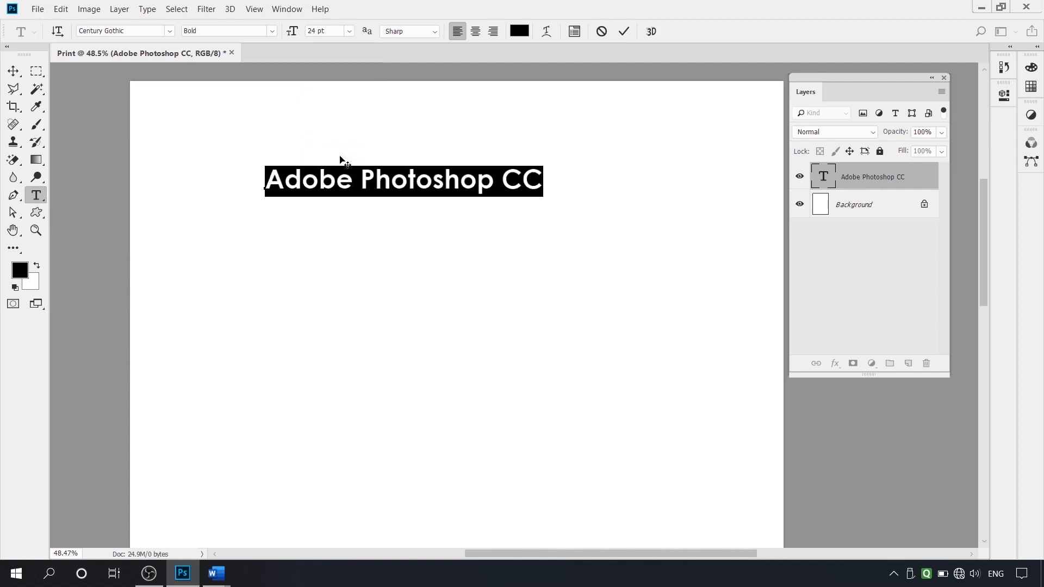
pyautogui.click(349, 32)
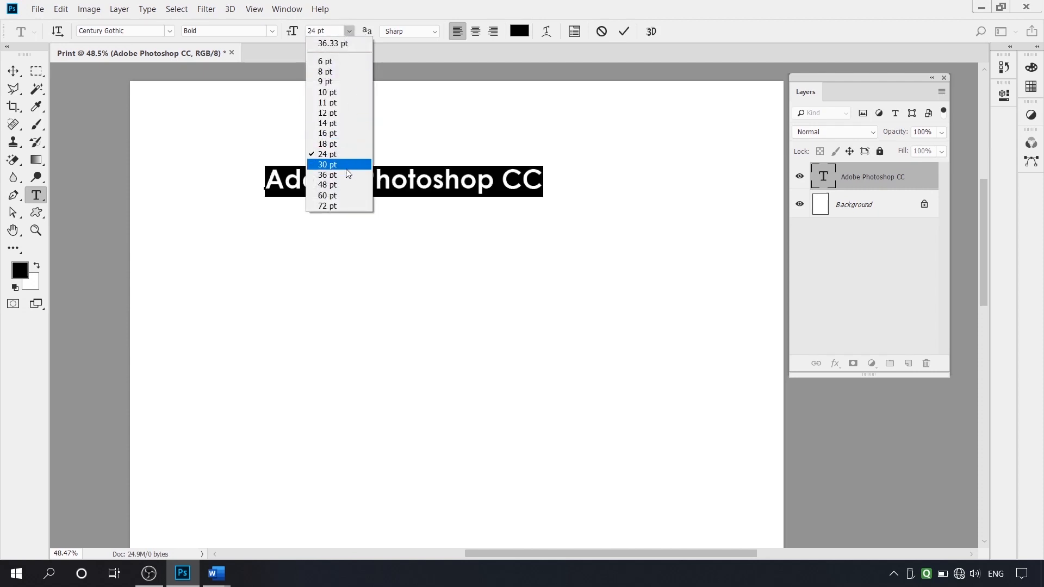
pyautogui.click(351, 164)
pyautogui.click(349, 32)
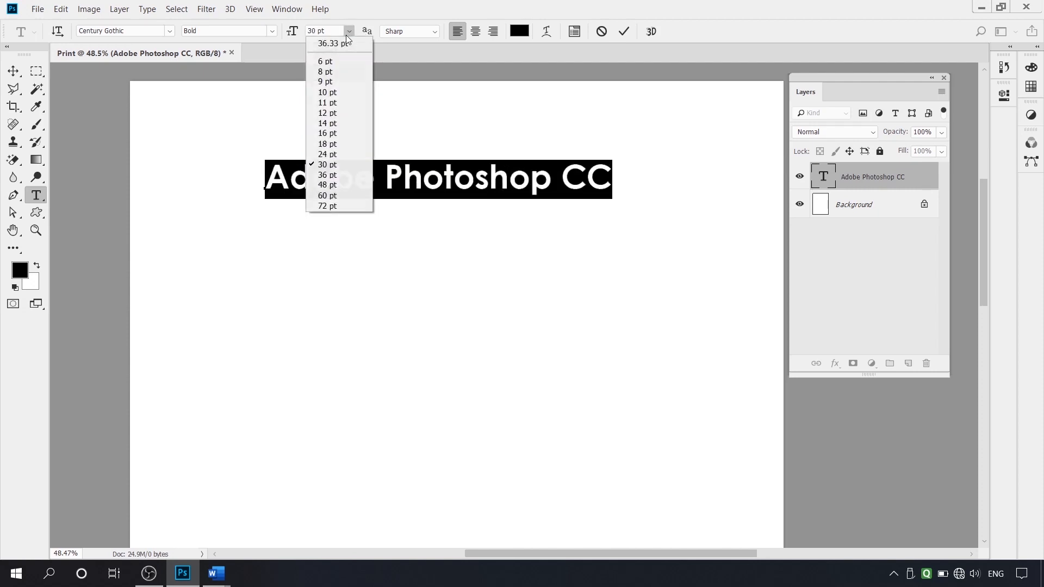
pyautogui.click(341, 177)
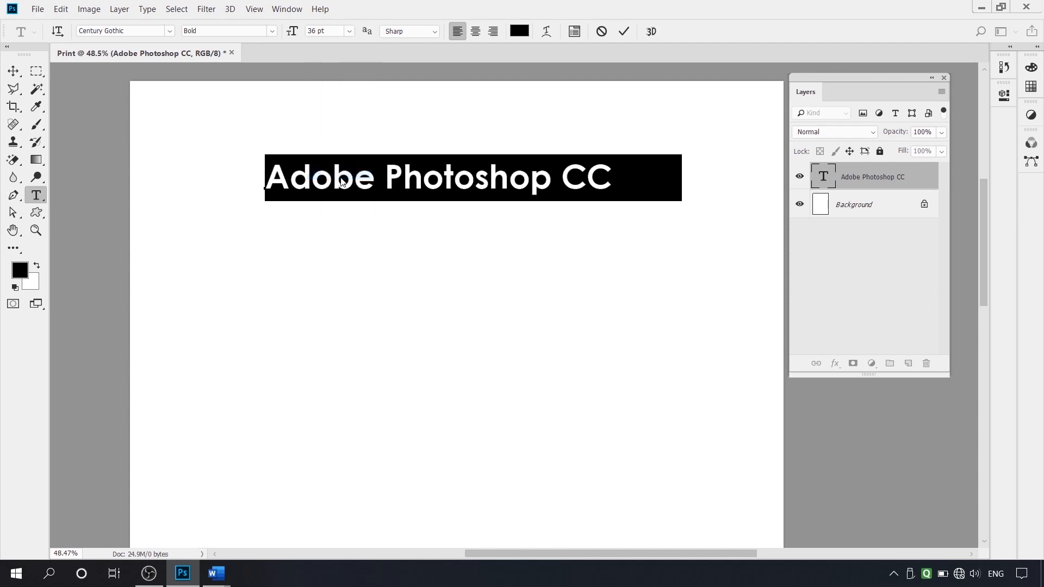
# Step: Enter custom font sizes of 40 pt and 50 pt for the selected heading
pyautogui.click(344, 32)
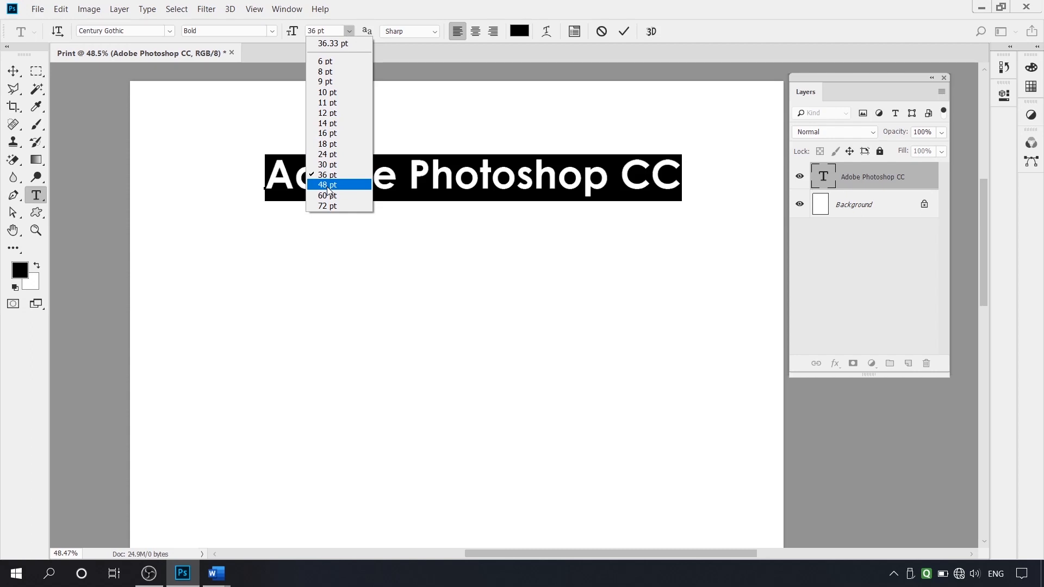
pyautogui.click(333, 35)
pyautogui.click(301, 33)
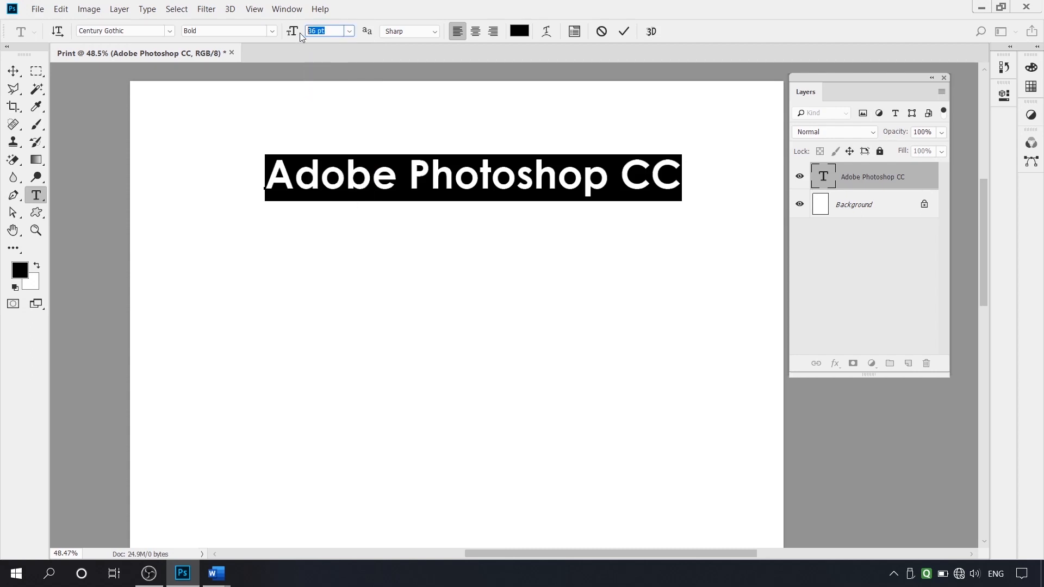
pyautogui.write('40')
pyautogui.press('Return')
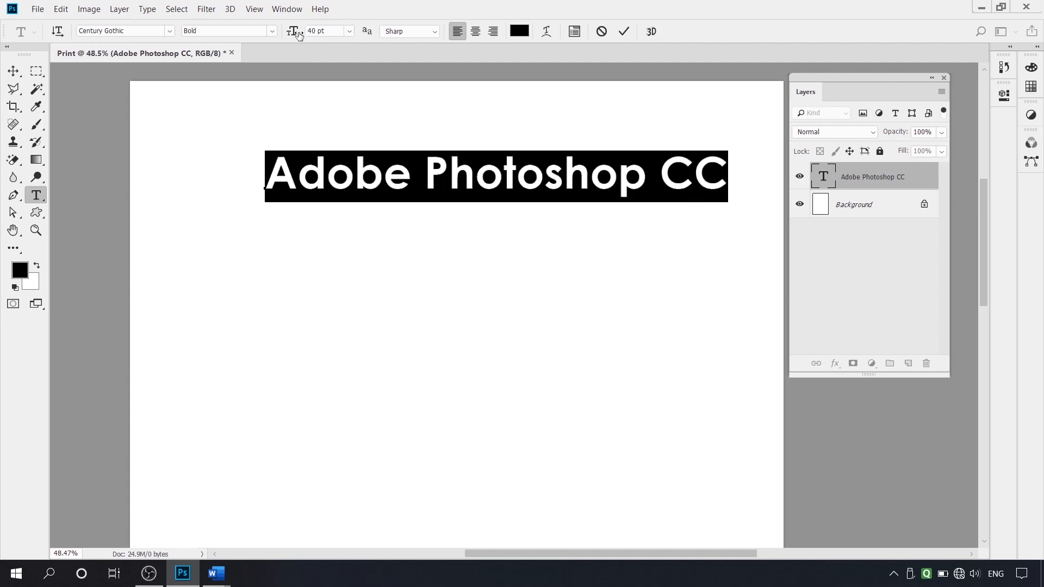
pyautogui.click(298, 36)
pyautogui.write('50')
pyautogui.press('Return')
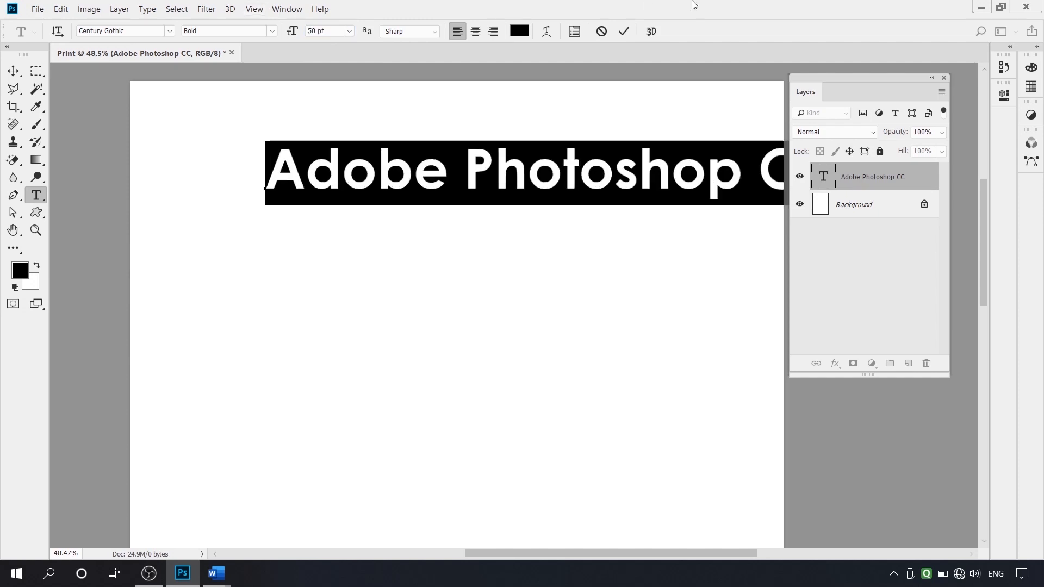
# Step: Move the Layers panel down clear of the heading and shift the heading left and slightly up until it fits on the page
pyautogui.moveTo(853, 88); pyautogui.dragTo(861, 249)
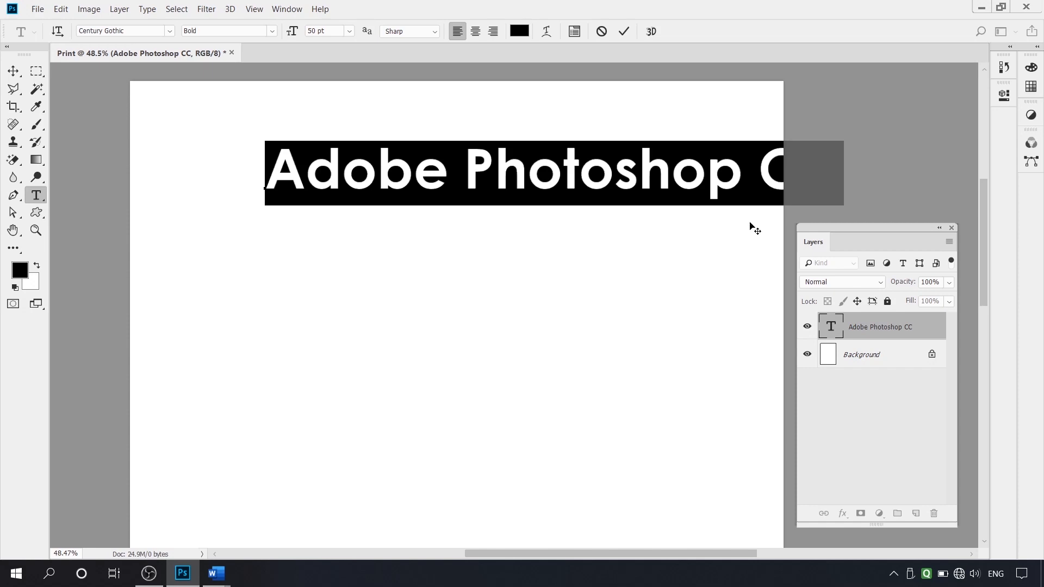
pyautogui.moveTo(750, 223); pyautogui.dragTo(659, 208)
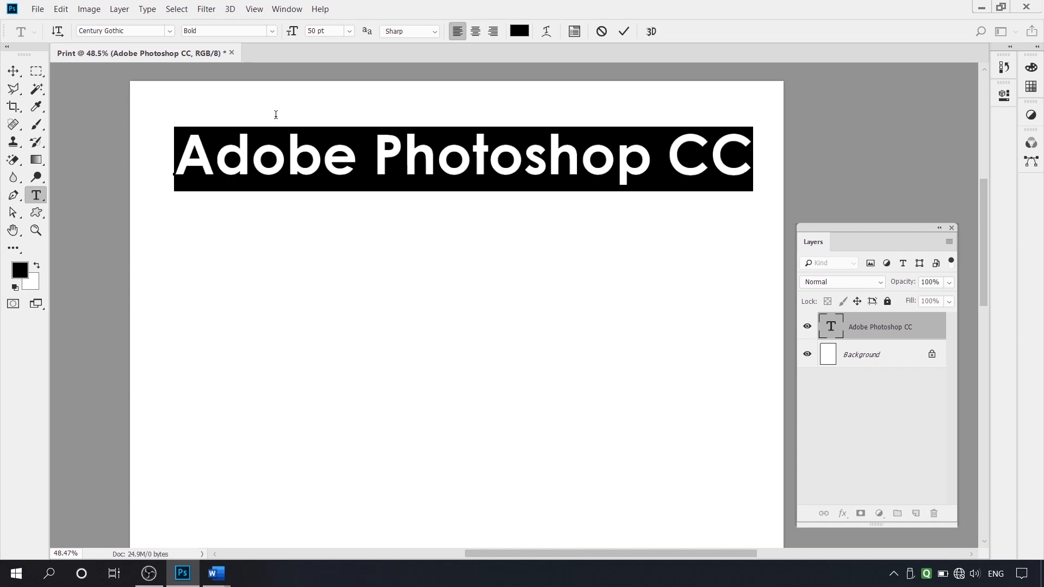
# Step: Review the font family, style and size settings of the selected heading
pyautogui.click(172, 32)
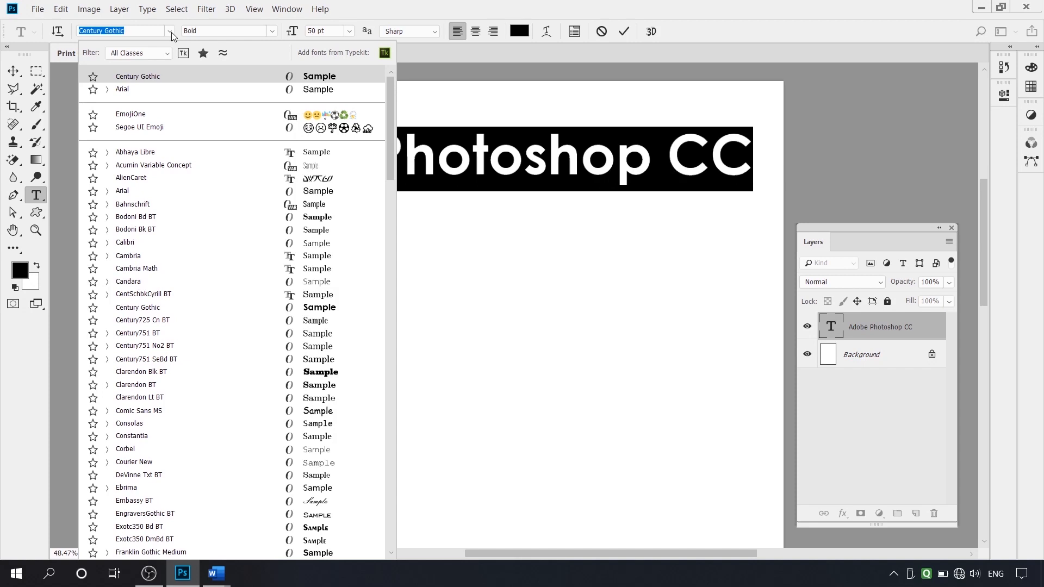
pyautogui.click(372, 6)
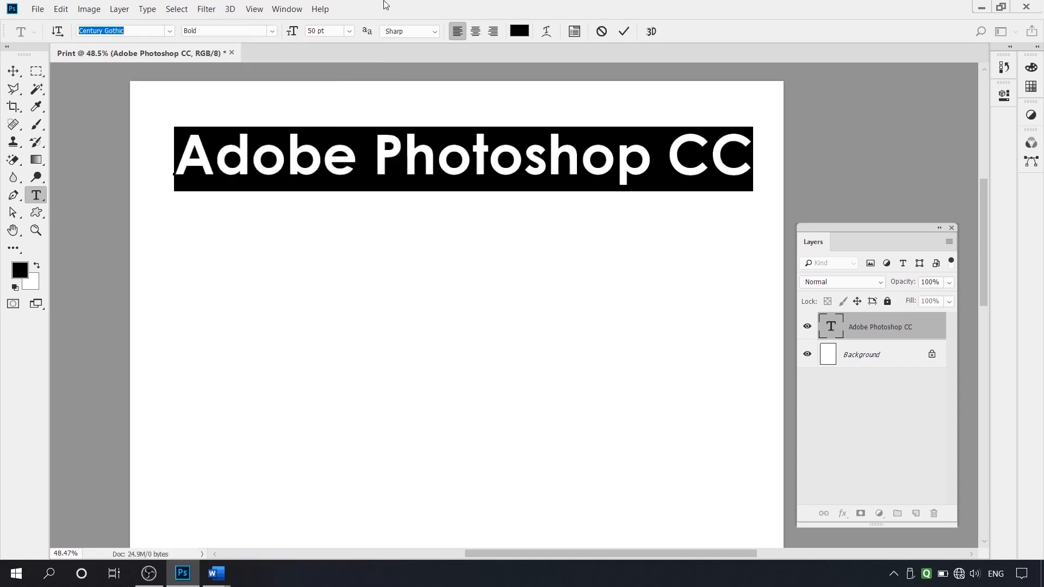
pyautogui.click(351, 34)
pyautogui.click(351, 34)
pyautogui.click(212, 31)
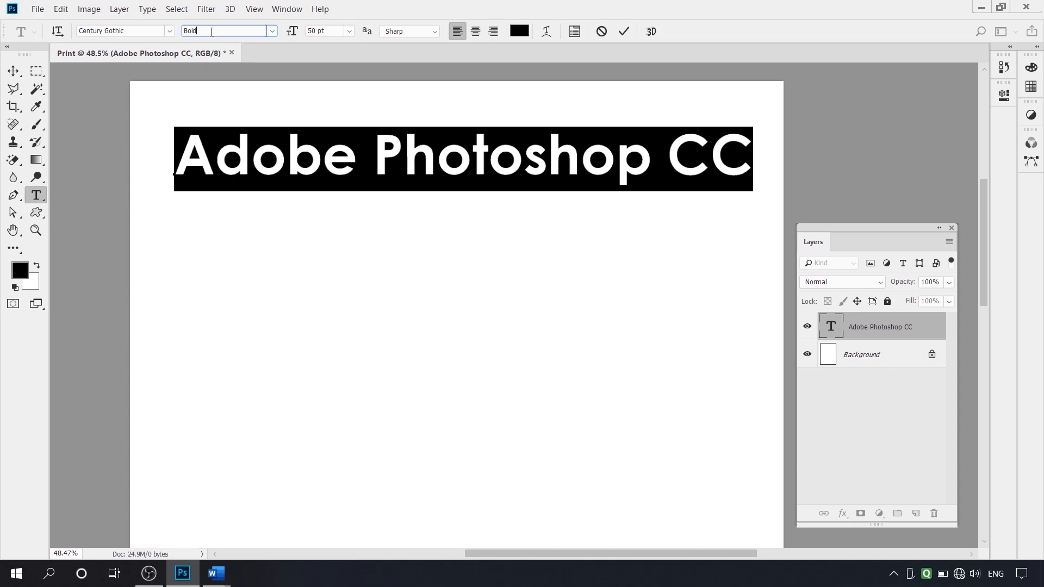
# Step: Set the heading's font size to 40 pt and move the heading close to the horizontal center near the page's top
pyautogui.click(335, 32)
pyautogui.doubleClick(328, 31)
pyautogui.press('Return')
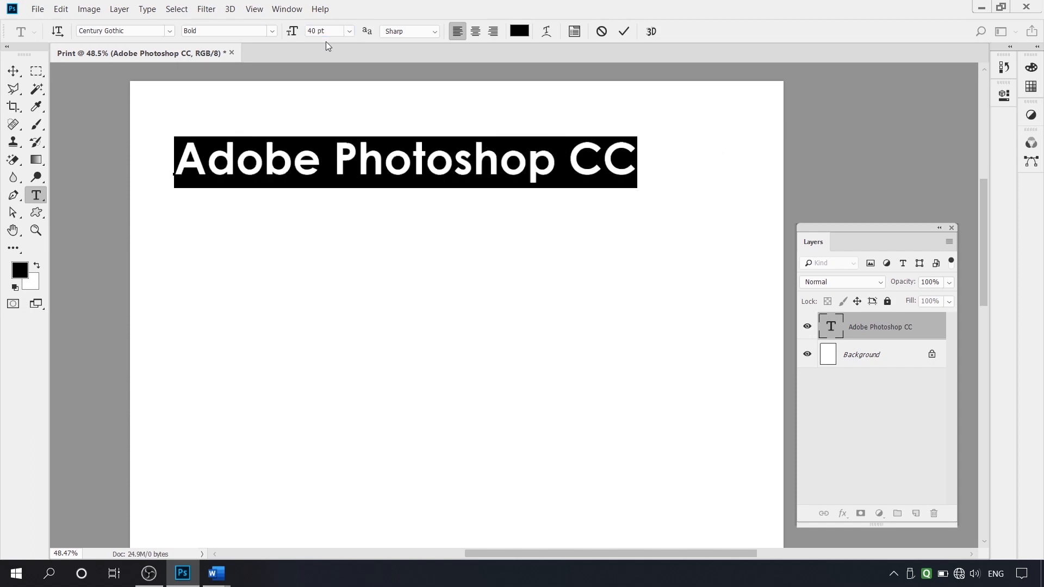
pyautogui.hotkey('ctrl', '0')
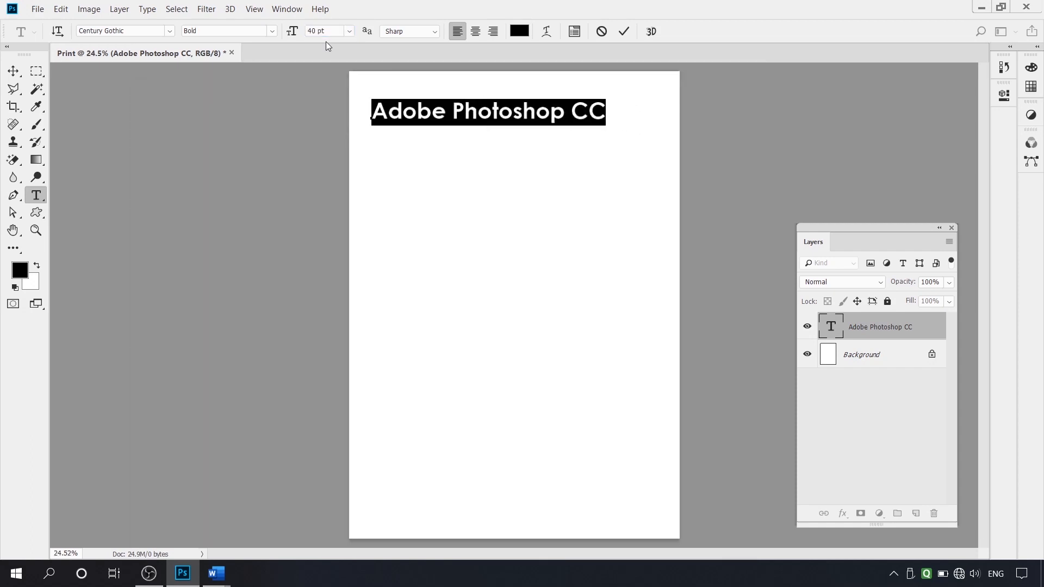
pyautogui.moveTo(446, 137); pyautogui.dragTo(472, 129)
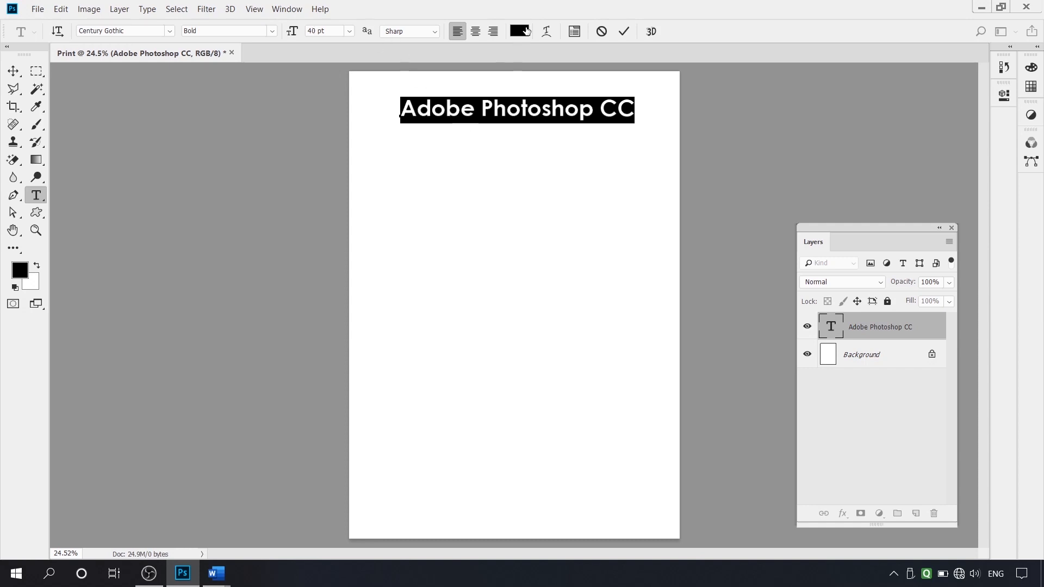
# Step: Set the heading's text color to dark blue 170b83 and switch to the Move tool
pyautogui.click(526, 31)
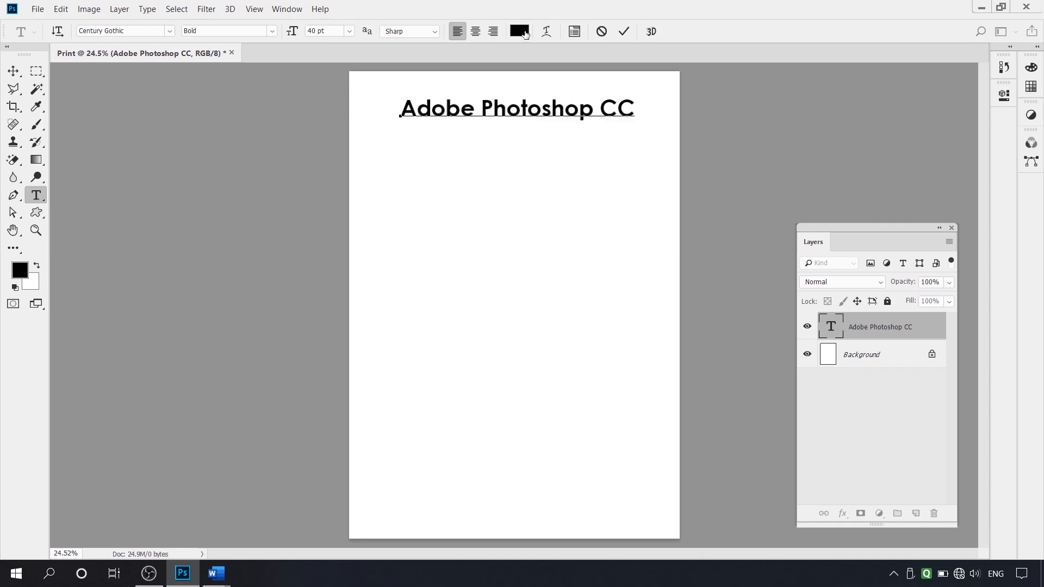
pyautogui.moveTo(788, 230); pyautogui.dragTo(788, 240)
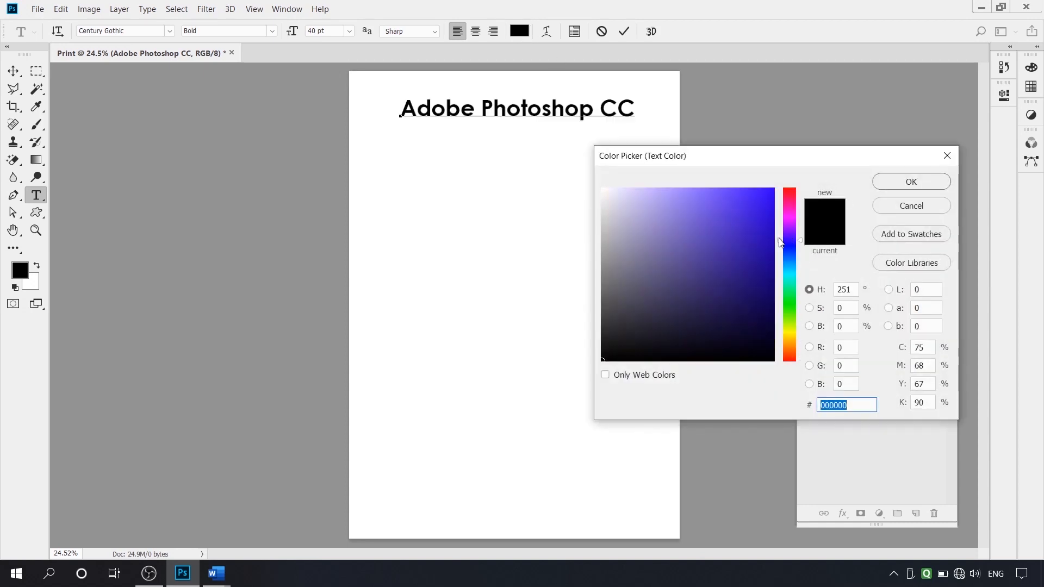
pyautogui.click(761, 194)
pyautogui.moveTo(761, 194)
pyautogui.mouseDown()
pyautogui.moveTo(754, 214)
pyautogui.moveTo(746, 193)
pyautogui.mouseUp()
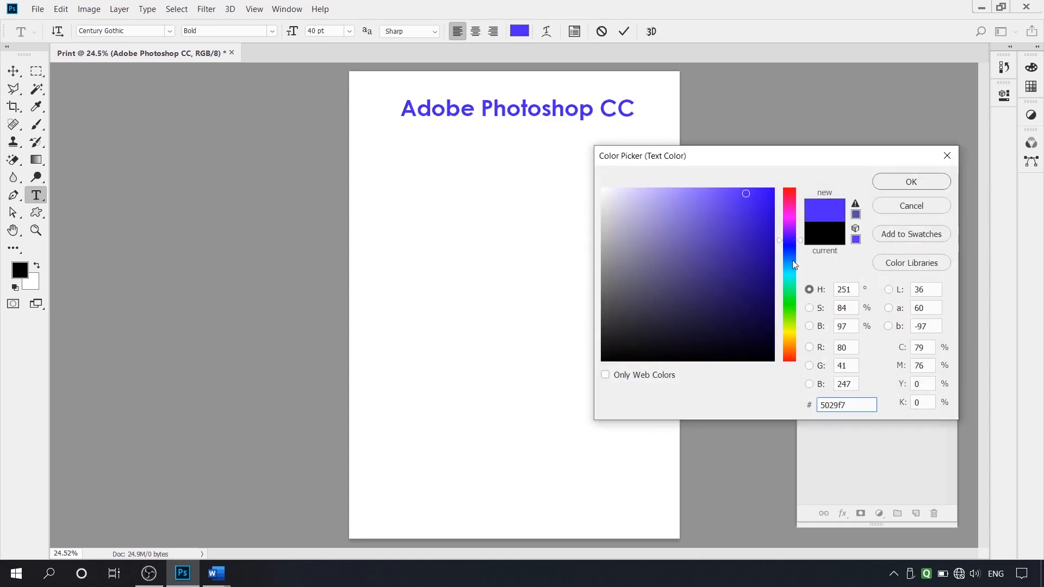
pyautogui.moveTo(791, 244)
pyautogui.mouseDown()
pyautogui.moveTo(790, 310)
pyautogui.moveTo(787, 219)
pyautogui.moveTo(789, 243)
pyautogui.moveTo(759, 251)
pyautogui.moveTo(760, 272)
pyautogui.mouseUp()
pyautogui.click(758, 251)
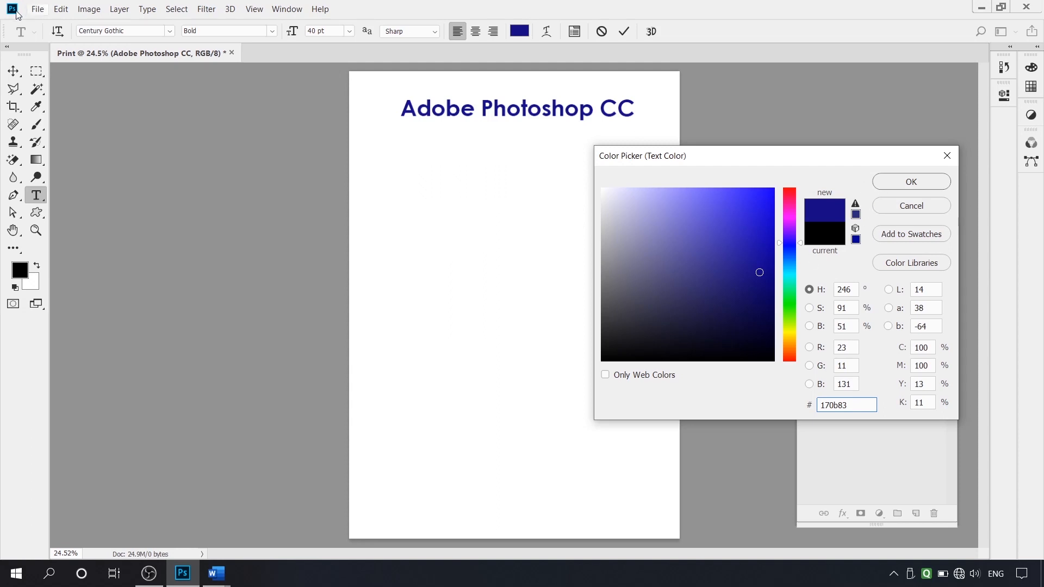
pyautogui.click(913, 184)
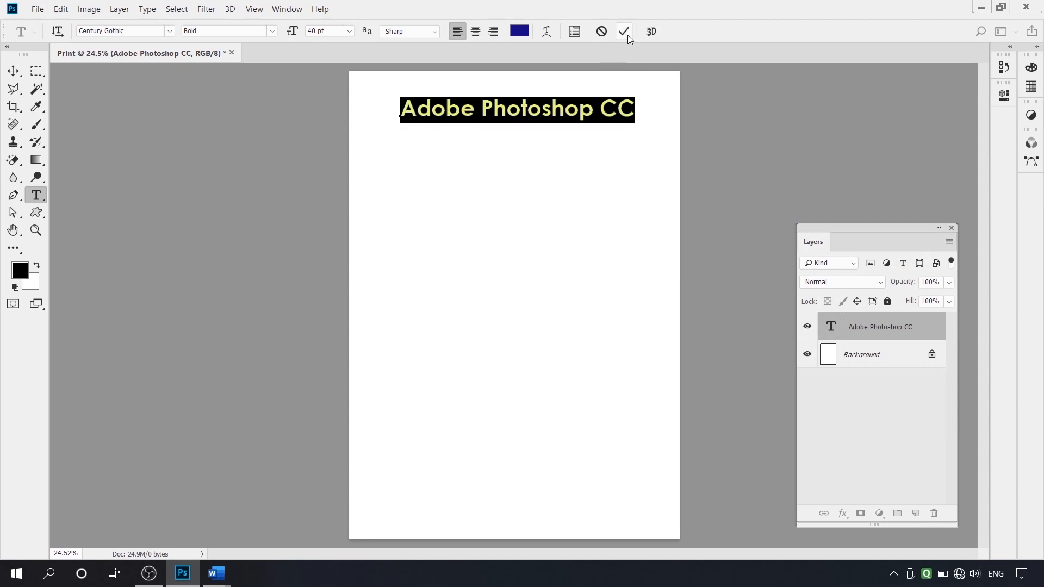
pyautogui.click(12, 72)
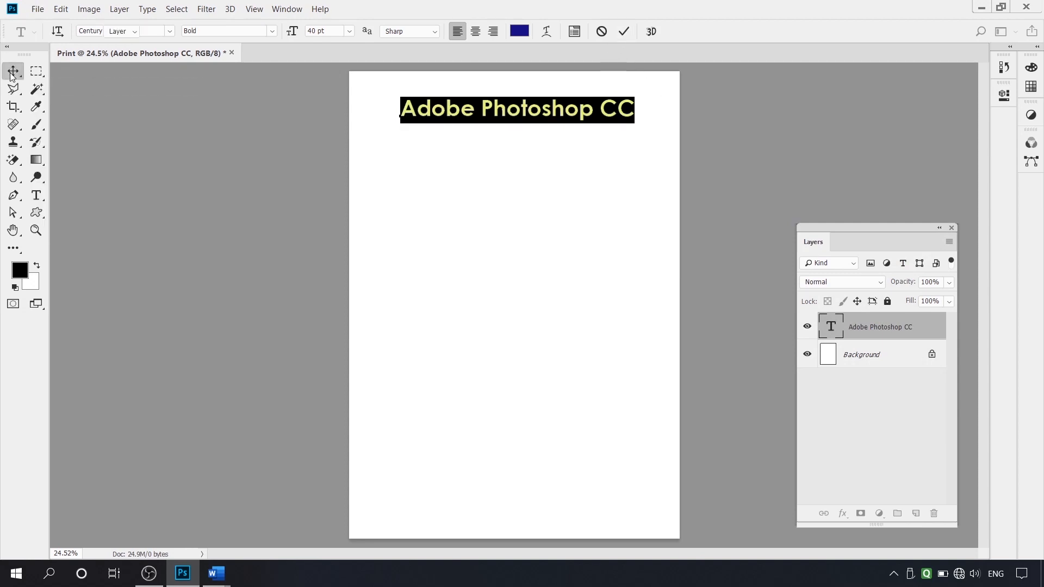